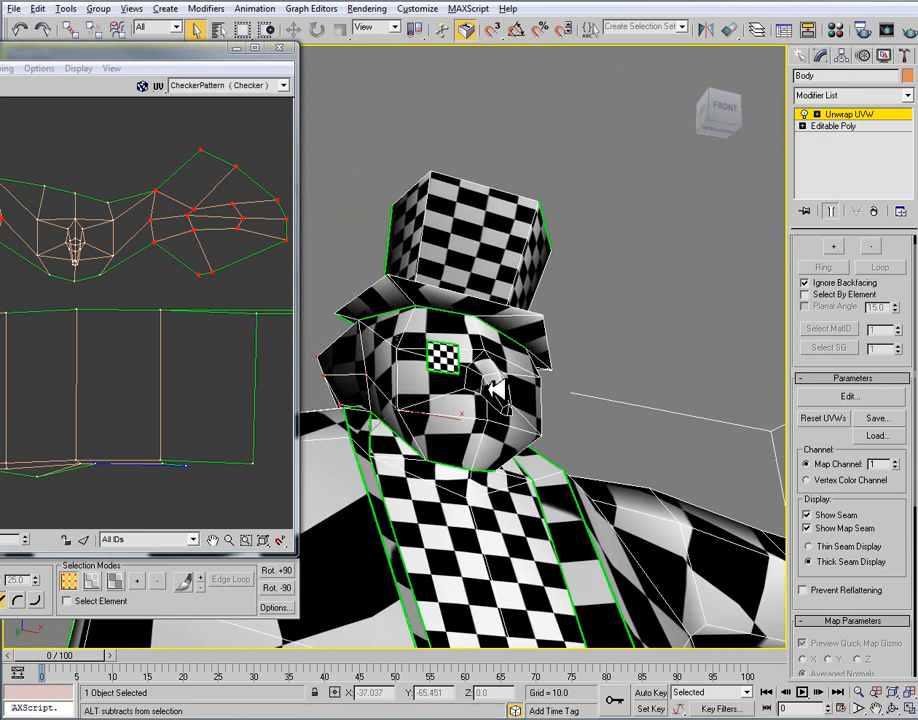
# Turn off Ignore Backfacing and select all the nose faces of the character, including those on the far side.
pyautogui.moveTo(437, 375); pyautogui.dragTo(466, 376, button='middle')
pyautogui.scroll(3, 174, 248)
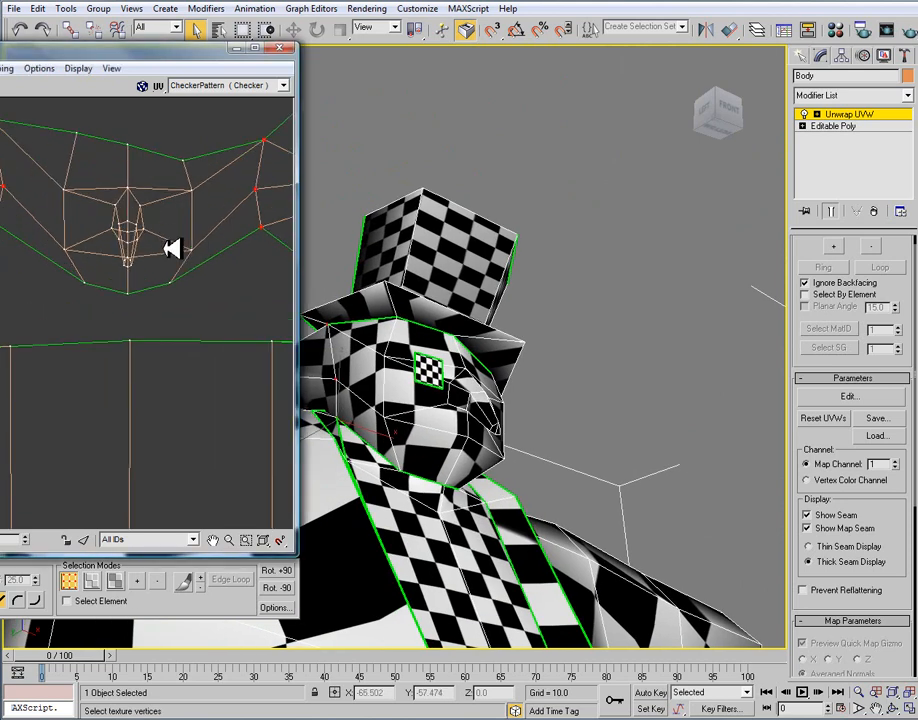
pyautogui.keyDown('alt'); pyautogui.moveTo(387, 340); pyautogui.dragTo(560, 380, button='middle'); pyautogui.keyUp('alt')
pyautogui.moveTo(165, 255); pyautogui.dragTo(186, 311, button='middle')
pyautogui.keyDown('alt'); pyautogui.moveTo(521, 442); pyautogui.dragTo(308, 290, button='middle'); pyautogui.keyUp('alt')
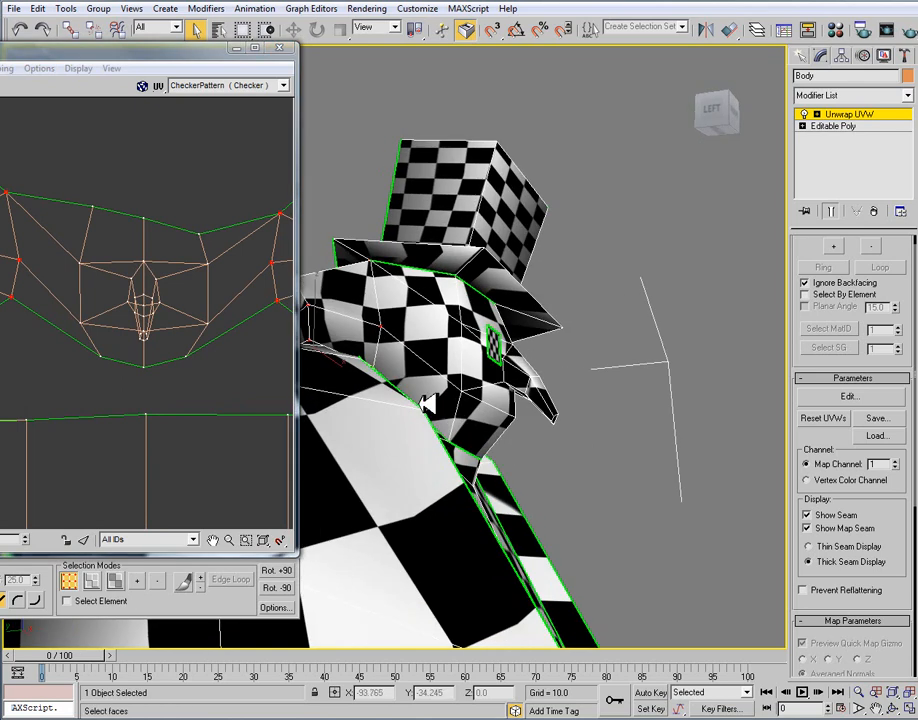
pyautogui.click(115, 580)
pyautogui.keyDown('alt'); pyautogui.moveTo(590, 428); pyautogui.dragTo(513, 429, button='middle'); pyautogui.keyUp('alt')
pyautogui.moveTo(505, 431); pyautogui.dragTo(460, 352)
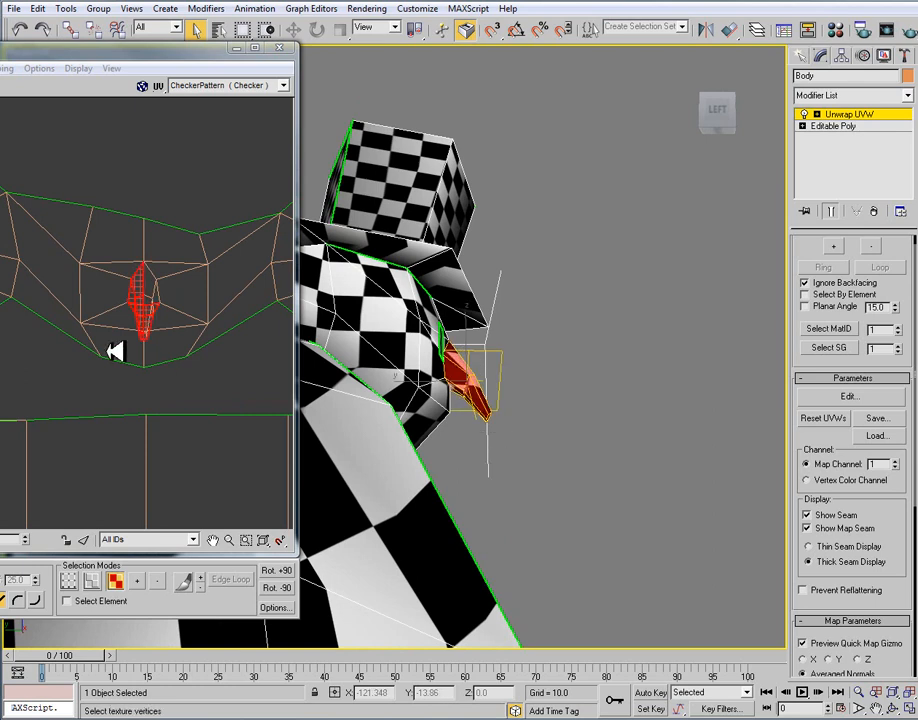
pyautogui.click(806, 284)
pyautogui.moveTo(509, 449); pyautogui.dragTo(463, 345)
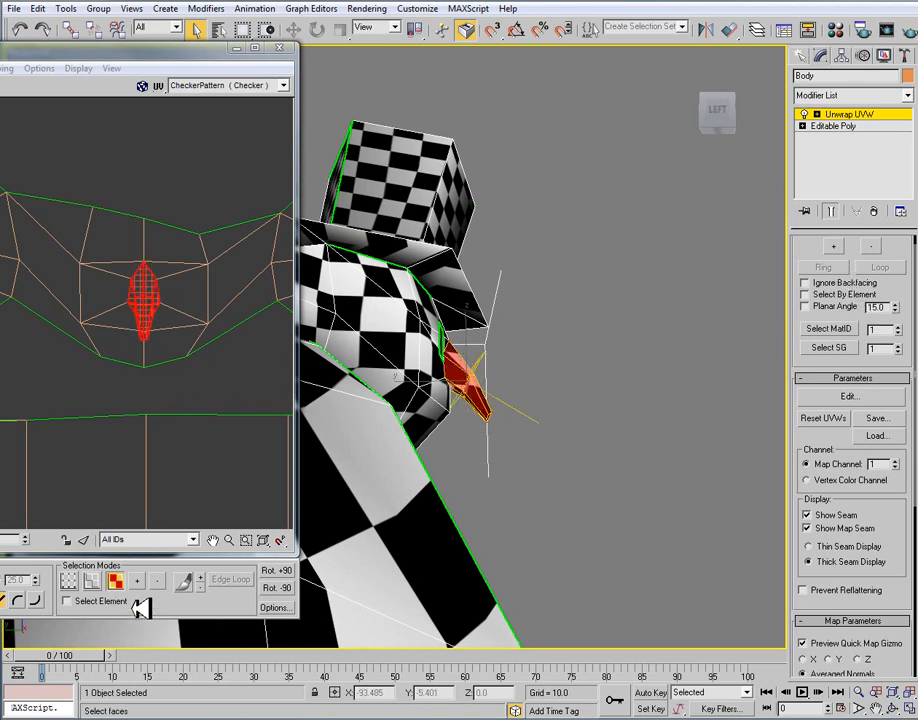
pyautogui.hotkey('ctrl', 'v')
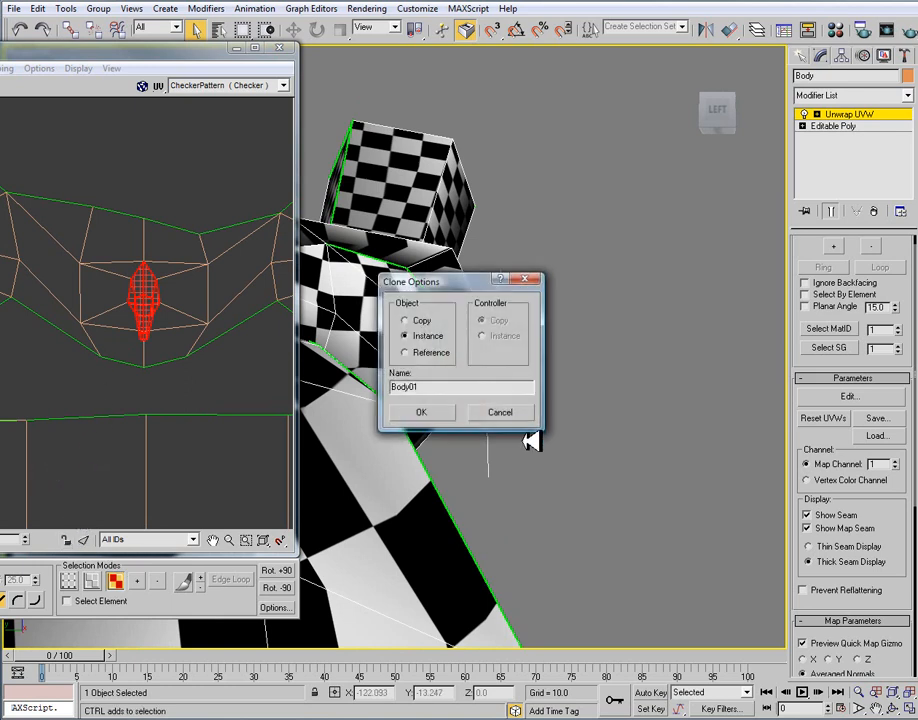
pyautogui.click(520, 413)
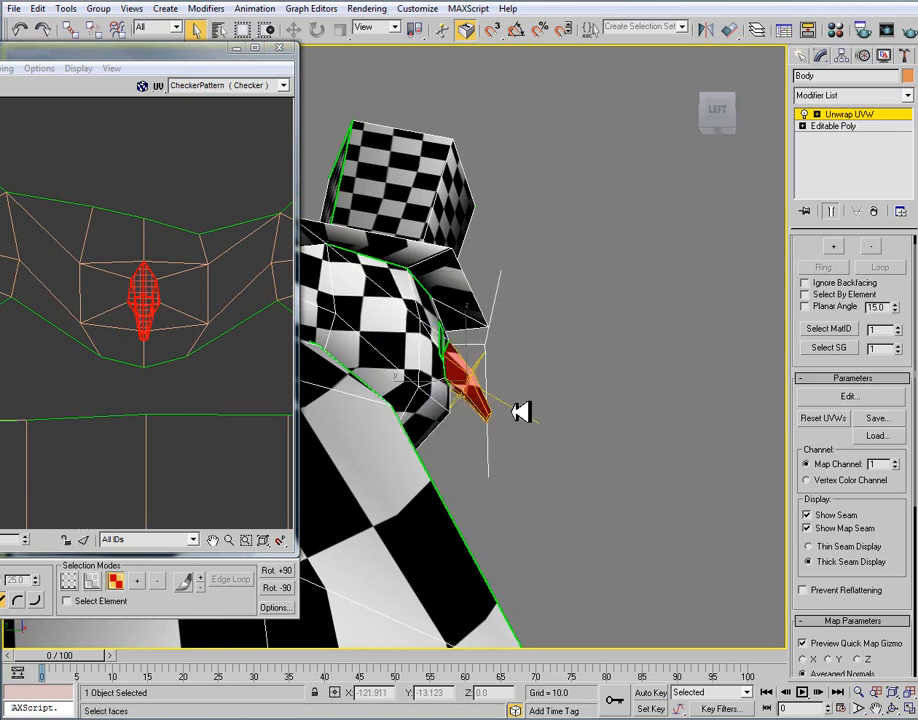
# Break the selected nose faces off the face UVs and move the detached cluster above the face cluster.
pyautogui.rightClick(110, 224)
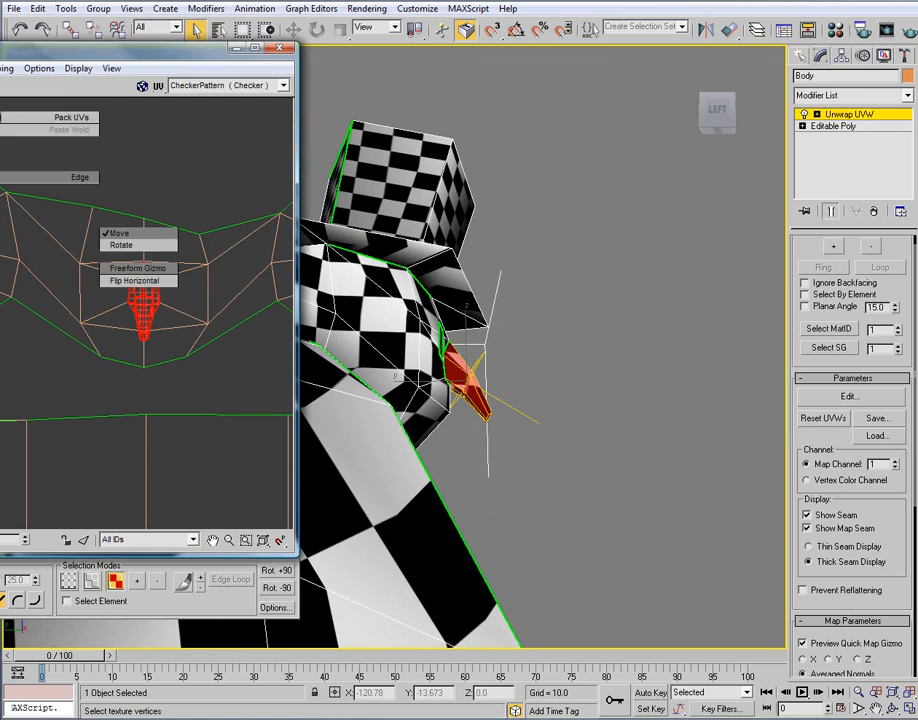
pyautogui.click(0, 68)
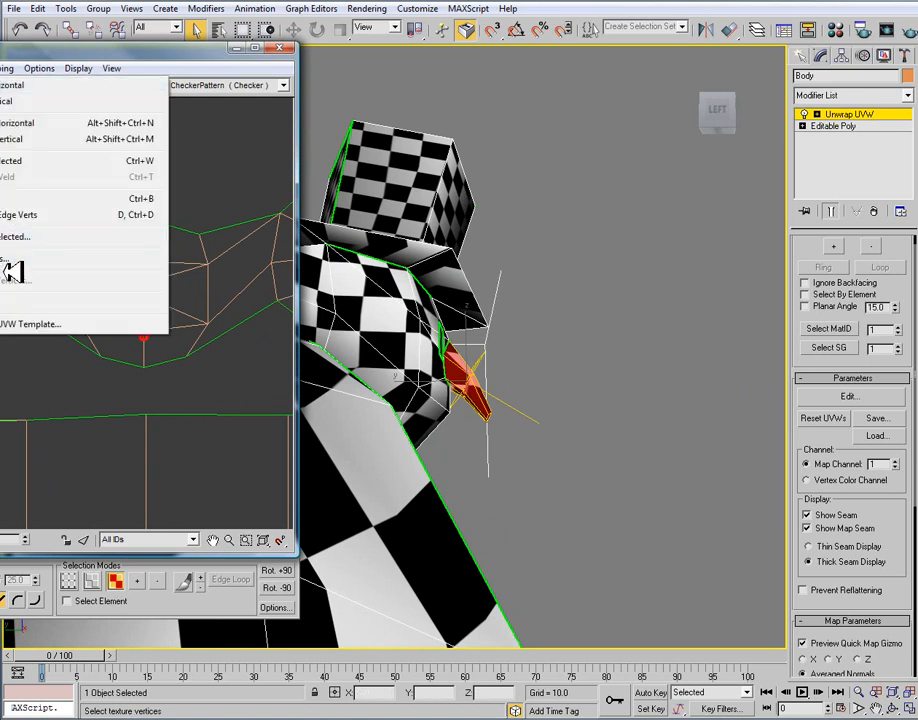
pyautogui.moveTo(12, 52); pyautogui.dragTo(168, 58)
pyautogui.click(150, 74)
pyautogui.moveTo(116, 74)
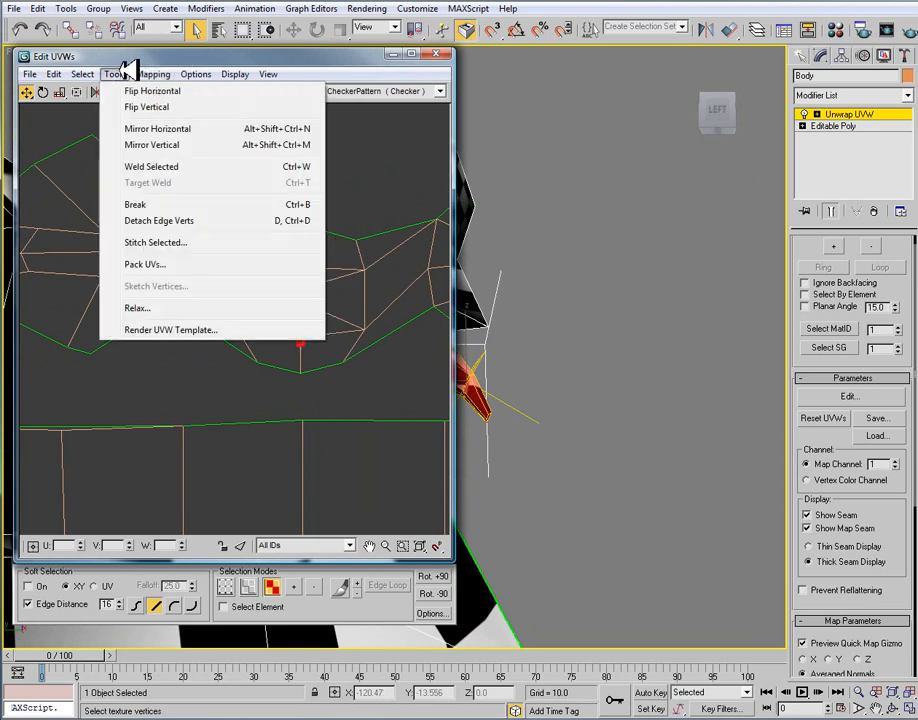
pyautogui.click(170, 206)
pyautogui.moveTo(313, 303); pyautogui.dragTo(380, 227)
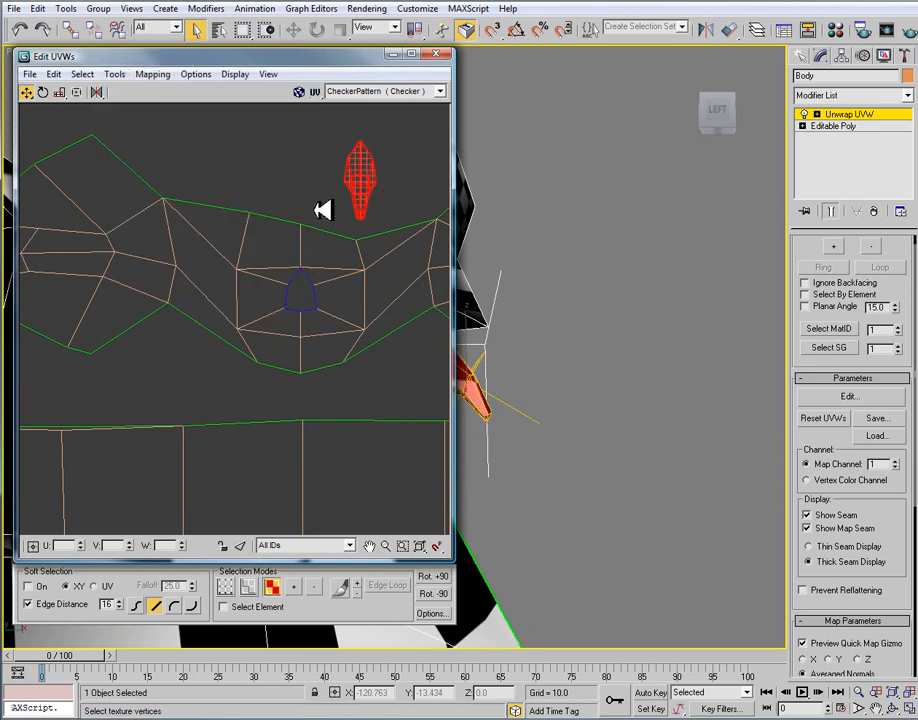
pyautogui.click(332, 222)
# Select the edges running along the underside of the nose and break them to create a UV seam.
pyautogui.moveTo(313, 294); pyautogui.dragTo(272, 326, button='middle')
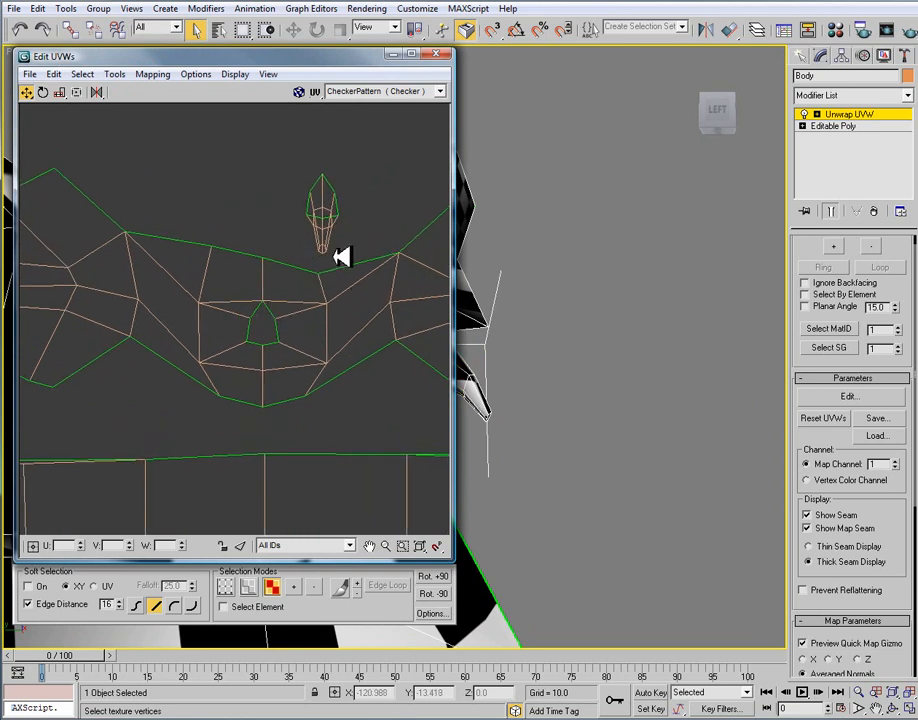
pyautogui.keyDown('alt'); pyautogui.moveTo(580, 367); pyautogui.dragTo(668, 424, button='middle'); pyautogui.keyUp('alt')
pyautogui.click(817, 114)
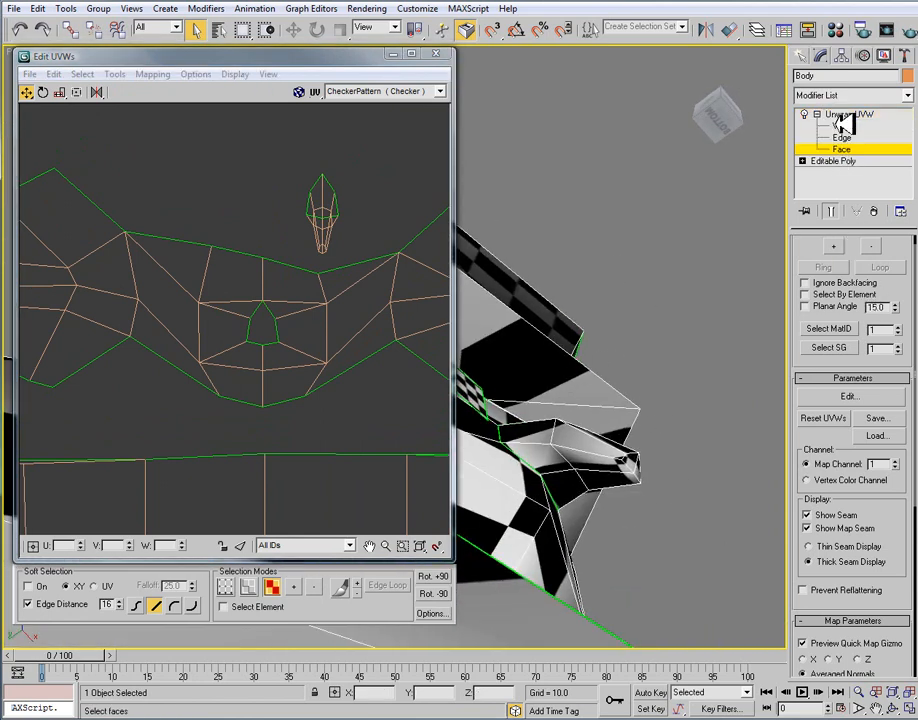
pyautogui.click(843, 137)
pyautogui.click(562, 469)
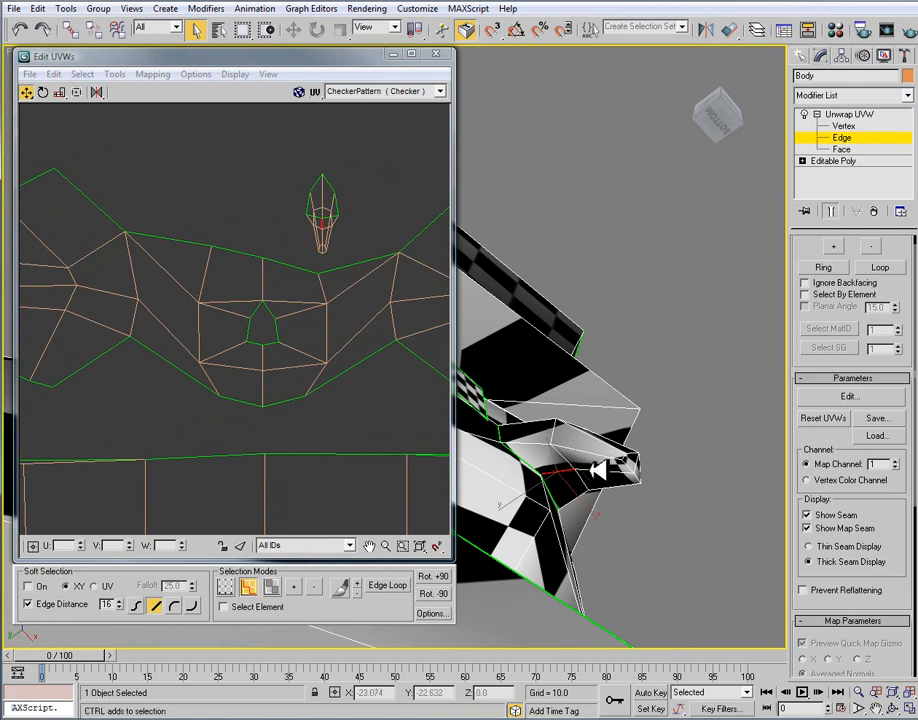
pyautogui.click(120, 74)
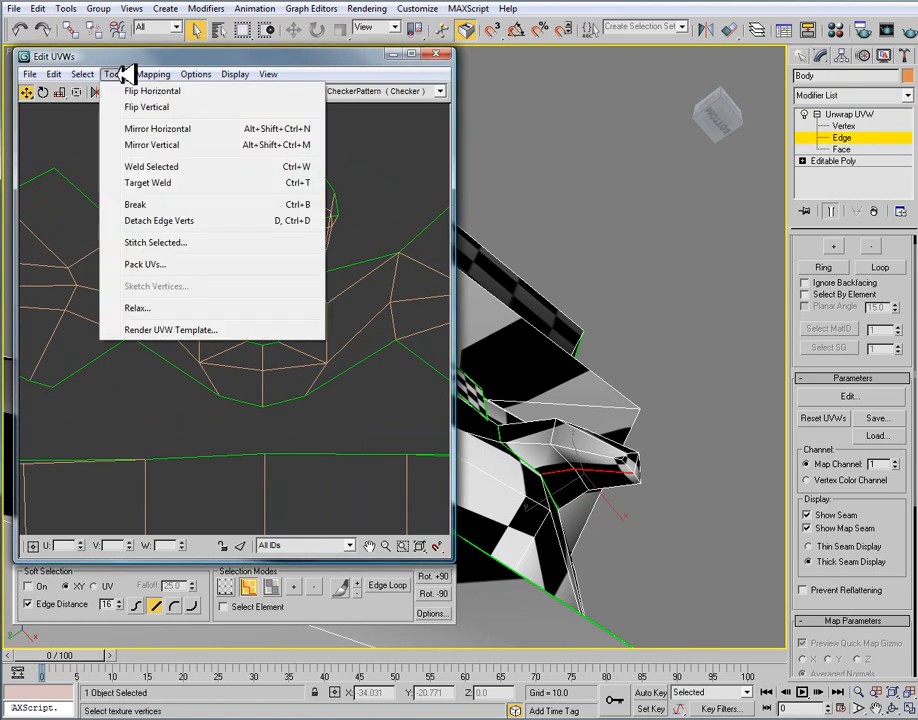
pyautogui.click(140, 205)
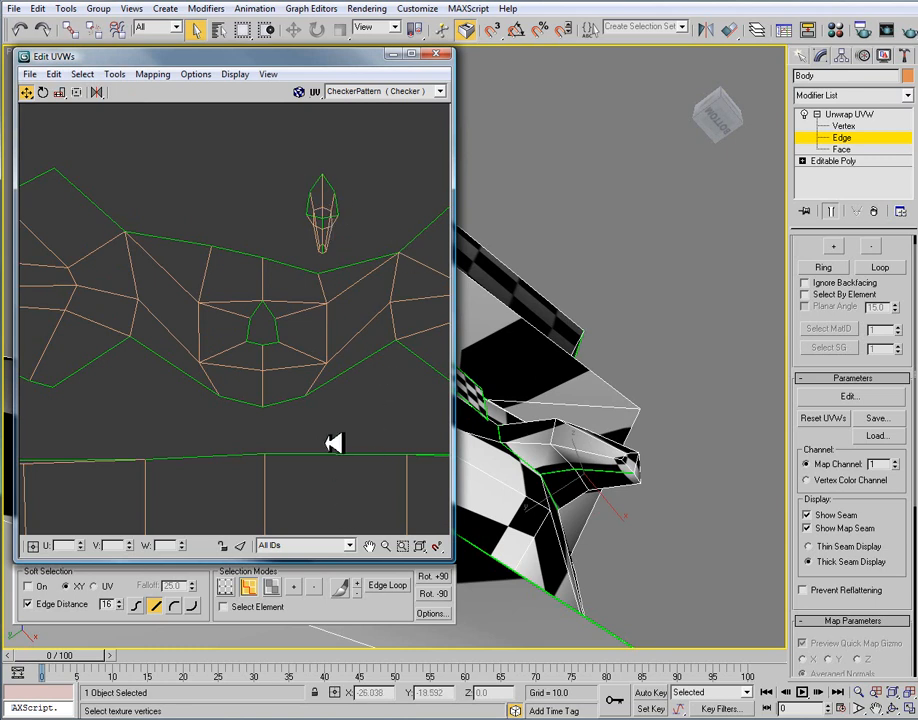
# Select the nose cluster's faces in the UV layout and flatten them with Relax By Face Angles.
pyautogui.moveTo(305, 160); pyautogui.dragTo(358, 252)
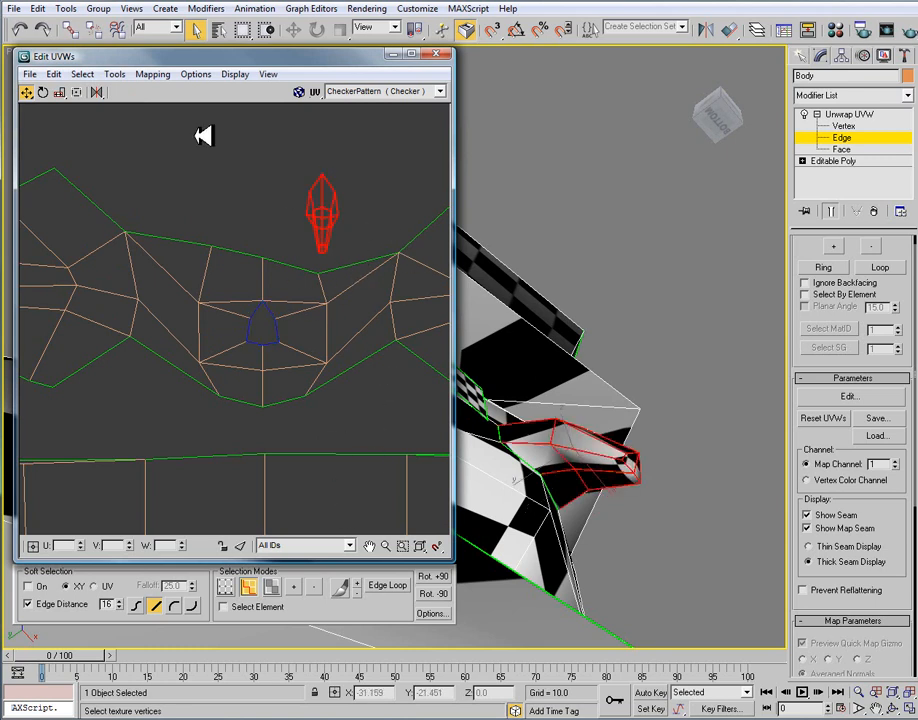
pyautogui.click(271, 587)
pyautogui.moveTo(297, 148); pyautogui.dragTo(359, 250)
pyautogui.click(115, 74)
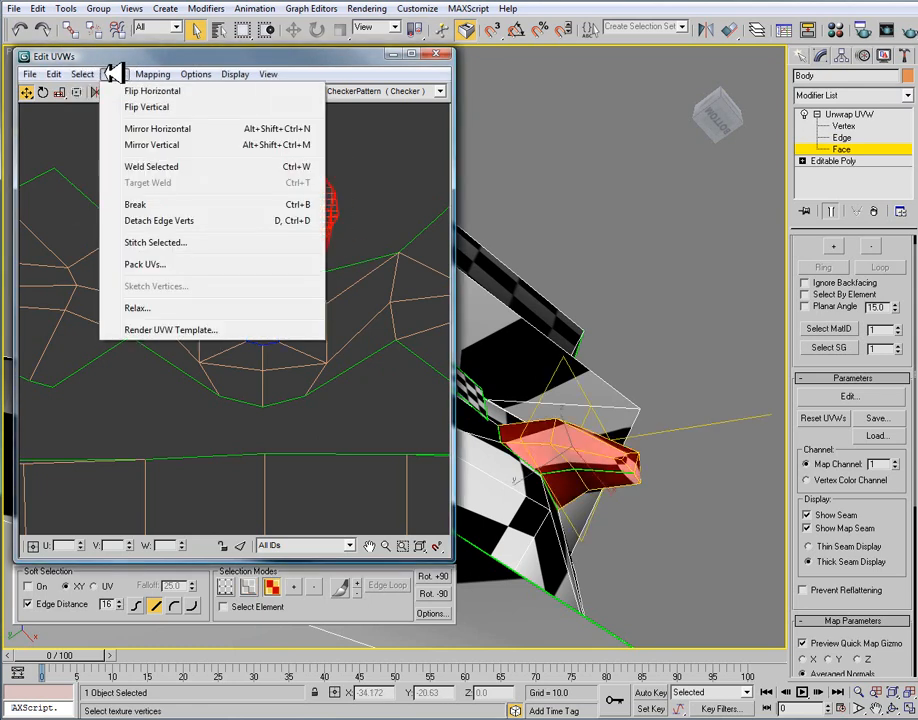
pyautogui.click(138, 305)
pyautogui.click(128, 113)
pyautogui.click(75, 127)
pyautogui.click(178, 177)
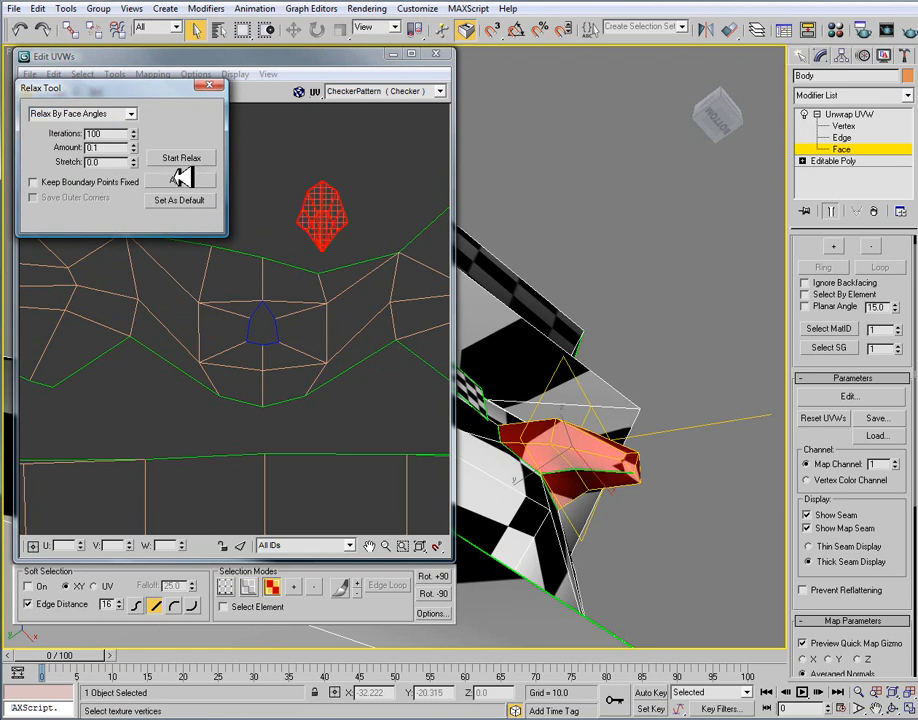
pyautogui.click(177, 178)
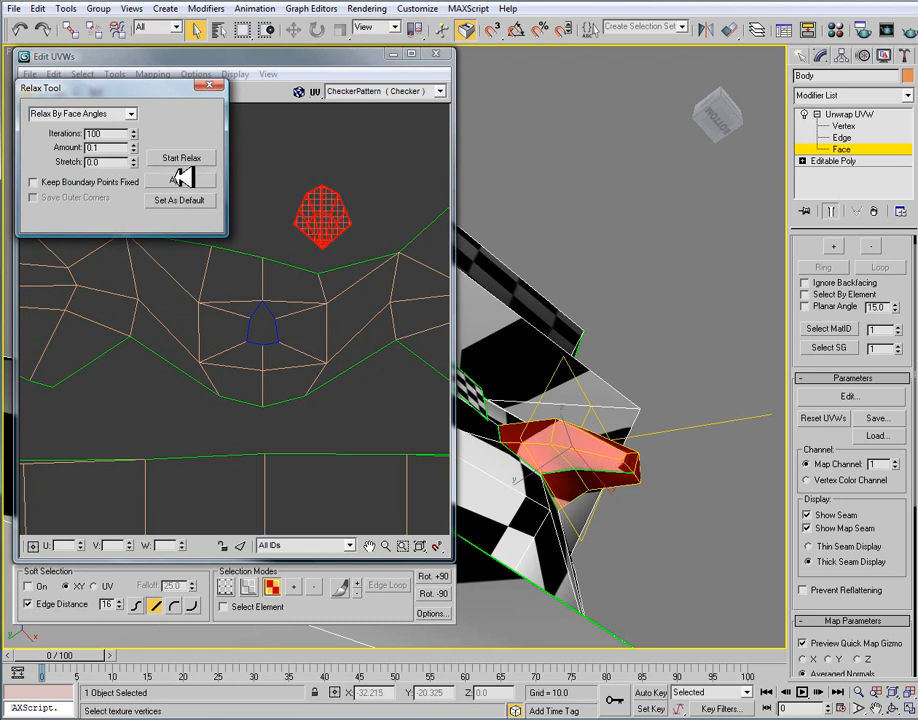
pyautogui.click(213, 87)
pyautogui.click(278, 187)
# Move the relaxed nose cluster to sit centred just above the middle of the face cluster.
pyautogui.scroll(3, 302, 252)
pyautogui.moveTo(357, 225); pyautogui.dragTo(327, 263, button='middle')
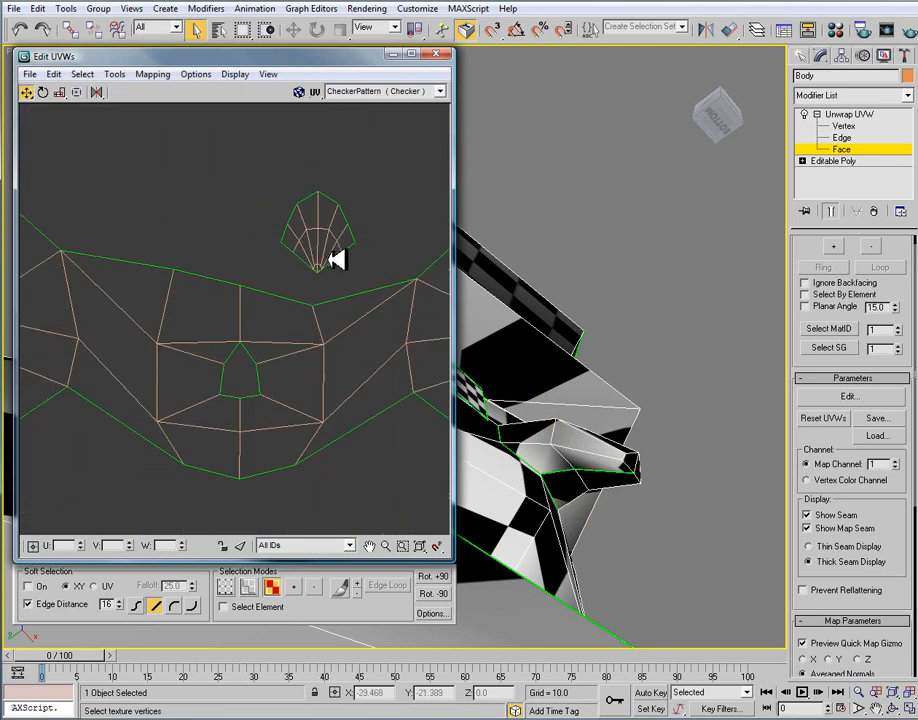
pyautogui.scroll(-3, 327, 263)
pyautogui.moveTo(262, 182); pyautogui.dragTo(365, 266)
pyautogui.moveTo(331, 248); pyautogui.dragTo(270, 237)
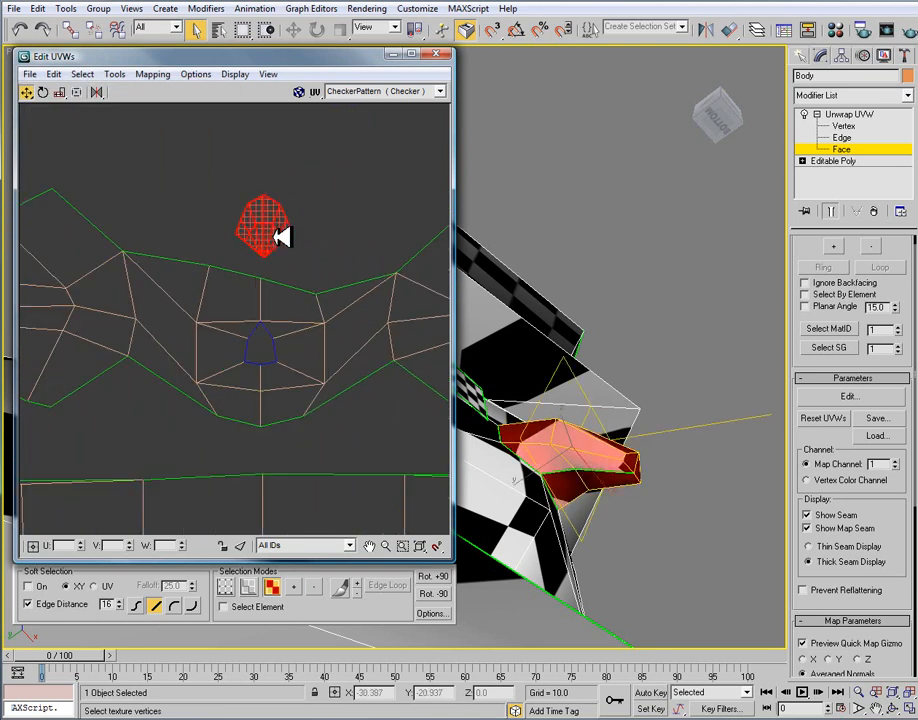
pyautogui.click(344, 258)
# Move the face and nose clusters together outside the UV square, just above the cluster parked to its left.
pyautogui.scroll(-4, 338, 273)
pyautogui.moveTo(165, 197); pyautogui.dragTo(430, 308)
pyautogui.scroll(-4, 443, 283)
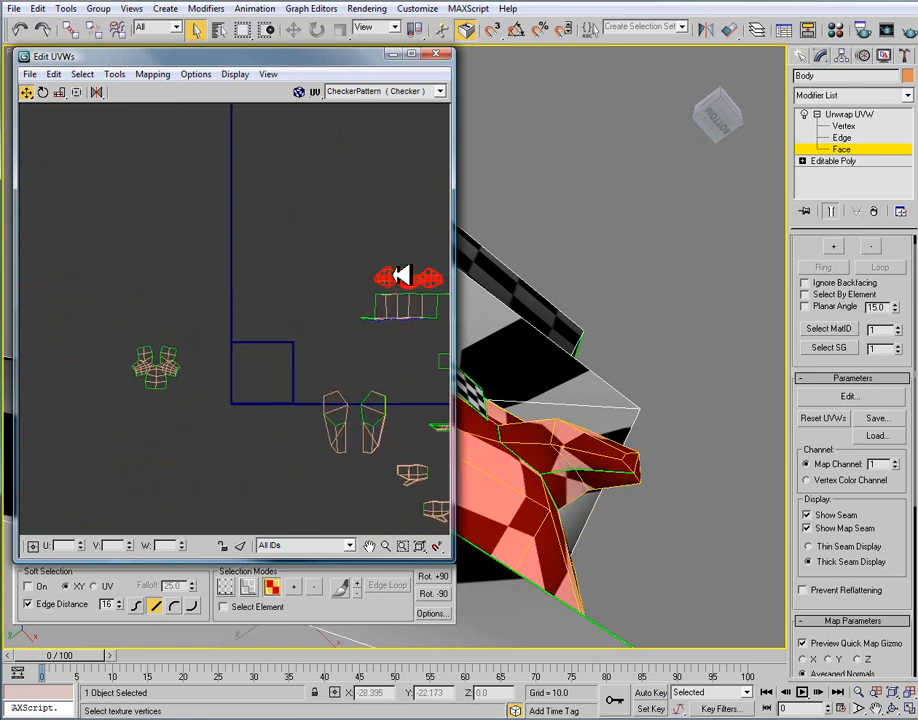
pyautogui.moveTo(423, 287); pyautogui.dragTo(384, 262, button='middle')
pyautogui.moveTo(384, 262); pyautogui.dragTo(138, 304)
pyautogui.click(215, 306)
# Scale down the chest-front UV cluster with the Freeform Gizmo so its checkers approach the size of those on the face.
pyautogui.moveTo(301, 312); pyautogui.dragTo(286, 268, button='middle')
pyautogui.scroll(3, 286, 268)
pyautogui.moveTo(371, 288); pyautogui.dragTo(241, 272, button='middle')
pyautogui.moveTo(330, 273); pyautogui.dragTo(325, 251, button='middle')
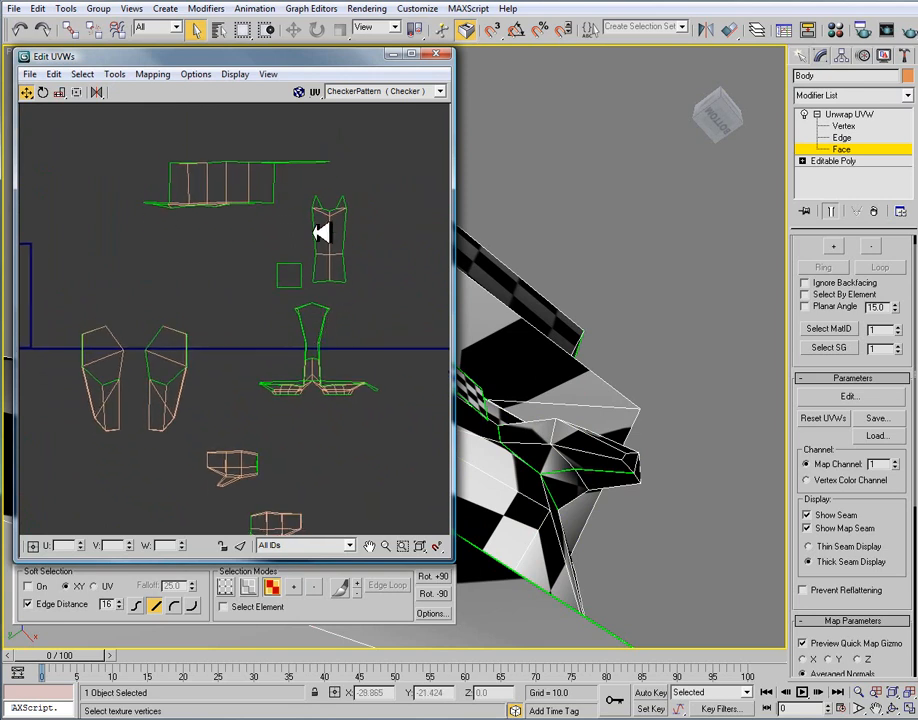
pyautogui.moveTo(373, 295); pyautogui.dragTo(373, 295)
pyautogui.keyDown('alt'); pyautogui.moveTo(520, 380); pyautogui.dragTo(441, 347, button='middle'); pyautogui.keyUp('alt')
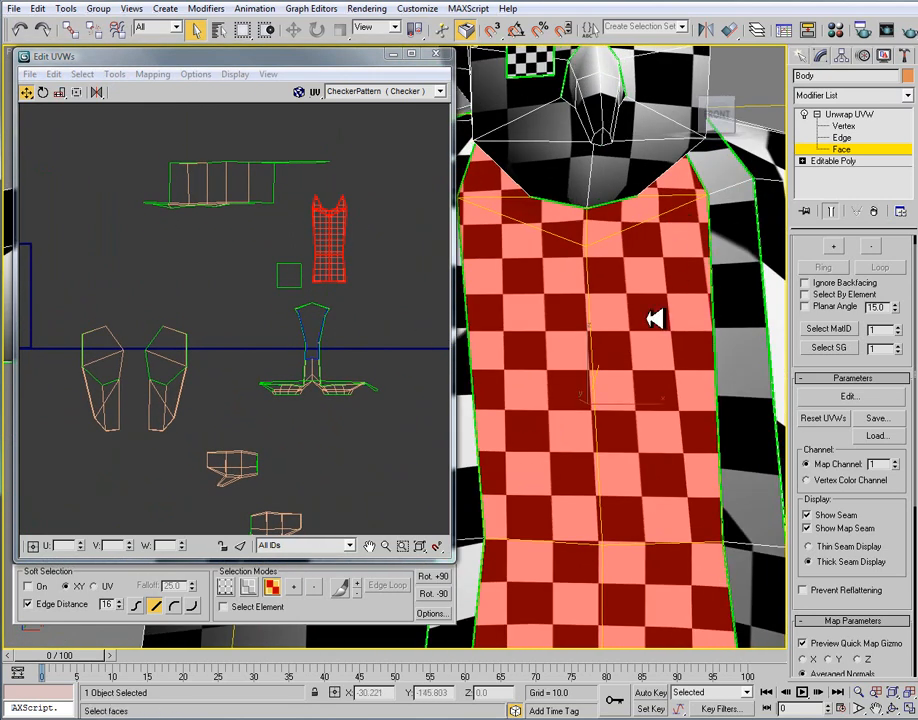
pyautogui.moveTo(672, 255); pyautogui.dragTo(636, 408, button='middle')
pyautogui.click(76, 92)
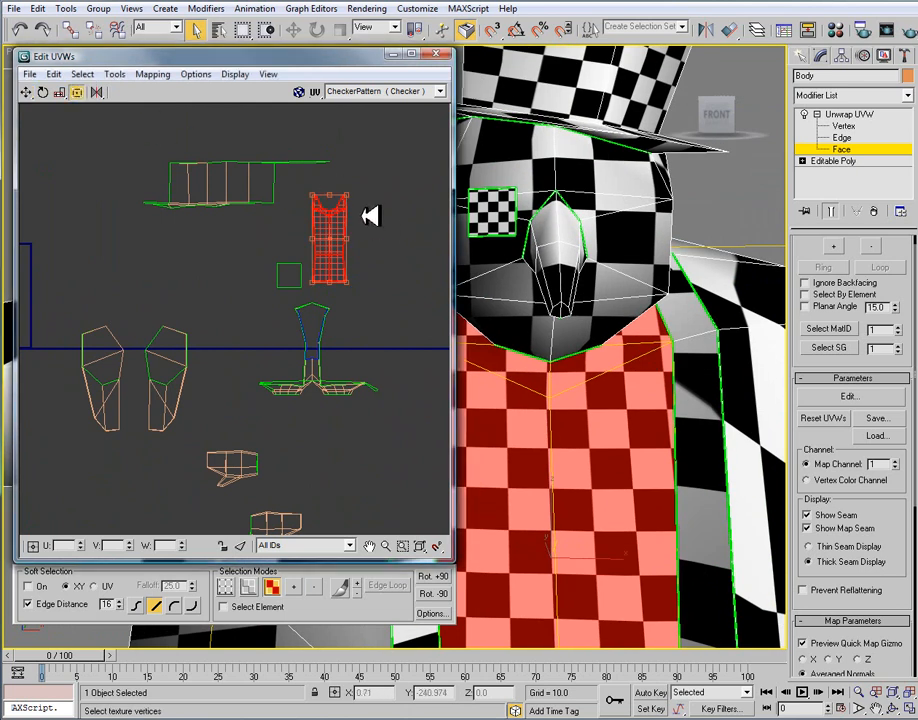
pyautogui.moveTo(345, 203); pyautogui.dragTo(340, 222)
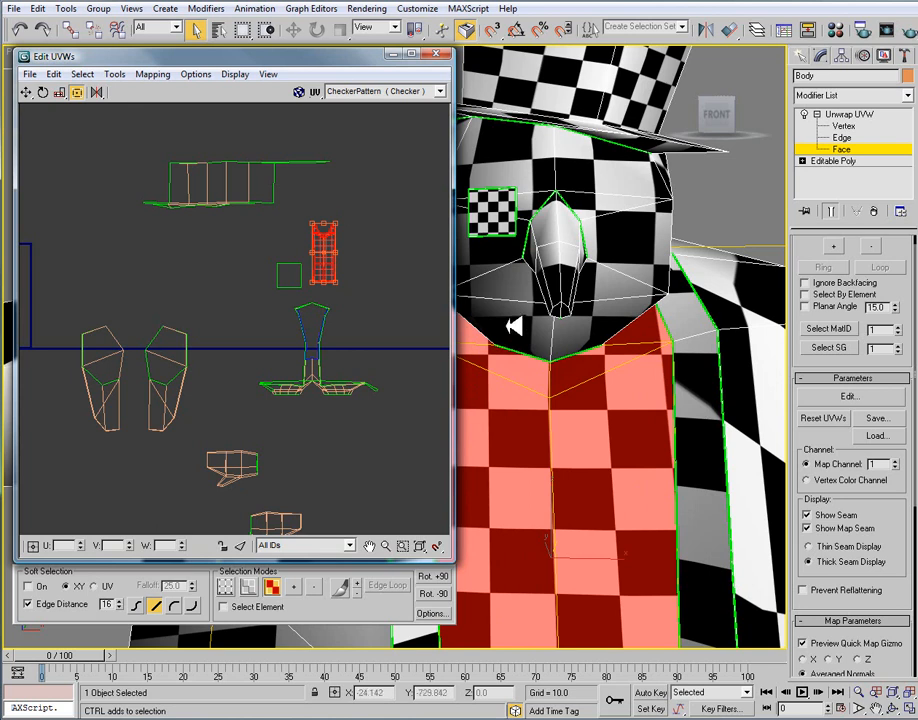
# Move the chest-front cluster out of the UV square, next to the clusters parked on its left.
pyautogui.moveTo(398, 309); pyautogui.dragTo(504, 319, button='middle')
pyautogui.moveTo(426, 282); pyautogui.dragTo(102, 291)
pyautogui.moveTo(102, 291); pyautogui.dragTo(218, 295, button='middle')
pyautogui.moveTo(213, 292); pyautogui.dragTo(229, 309)
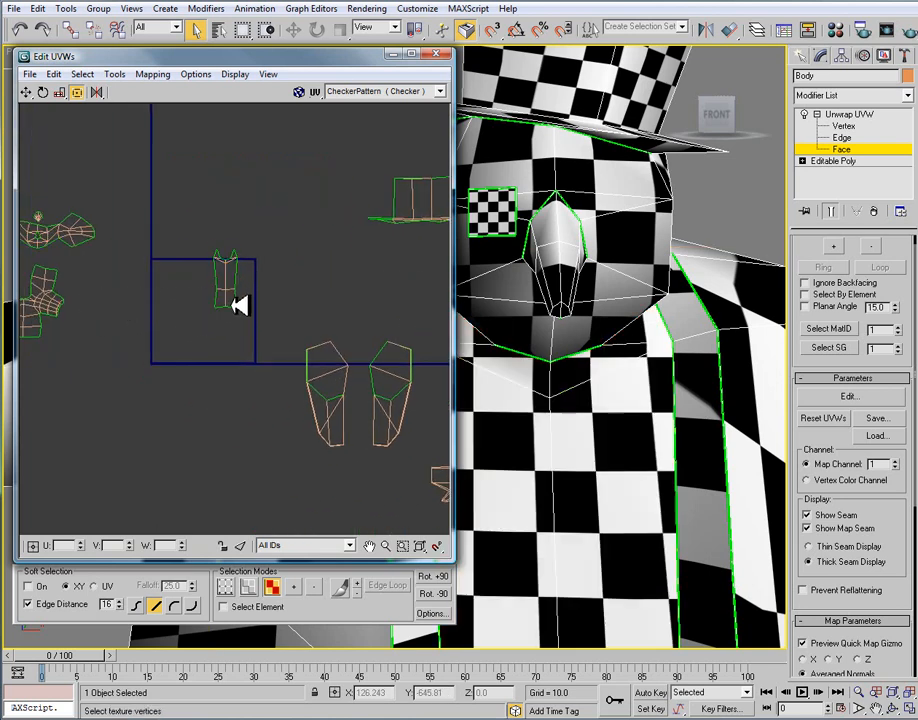
pyautogui.moveTo(191, 239); pyautogui.dragTo(89, 299)
pyautogui.click(216, 322)
# Scale down the square eye-patch UV cluster and place it beside the chest-front cluster, outside the UV square.
pyautogui.moveTo(322, 348); pyautogui.dragTo(90, 326, button='middle')
pyautogui.moveTo(256, 246); pyautogui.dragTo(277, 271)
pyautogui.moveTo(272, 276); pyautogui.dragTo(345, 254, button='middle')
pyautogui.moveTo(345, 256); pyautogui.dragTo(132, 236)
pyautogui.moveTo(137, 235); pyautogui.dragTo(333, 257, button='middle')
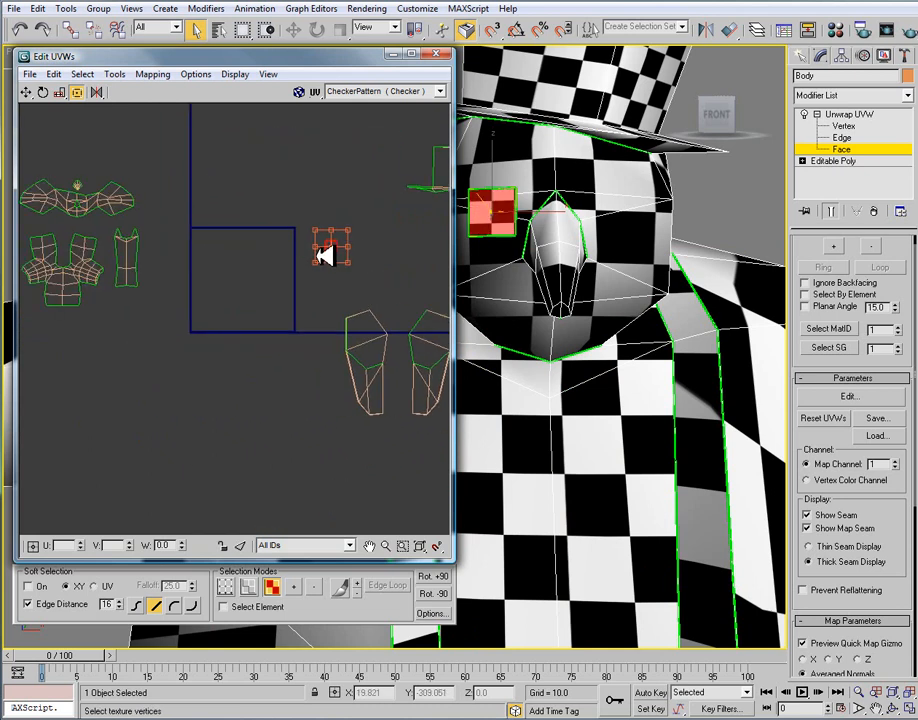
pyautogui.moveTo(328, 250); pyautogui.dragTo(152, 223)
pyautogui.click(262, 255)
# Select the hat crown's side faces in the UV layout and apply Unfold Mapping with Walk to closest face and Normalize Clusters.
pyautogui.moveTo(393, 304); pyautogui.dragTo(146, 230, button='middle')
pyautogui.moveTo(269, 279); pyautogui.dragTo(228, 284, button='middle')
pyautogui.moveTo(297, 350); pyautogui.dragTo(319, 272, button='middle')
pyautogui.scroll(3, 335, 367)
pyautogui.moveTo(267, 238); pyautogui.dragTo(368, 375, button='middle')
pyautogui.moveTo(318, 240); pyautogui.dragTo(326, 445, button='middle')
pyautogui.moveTo(327, 304); pyautogui.dragTo(313, 348, button='middle')
pyautogui.scroll(5, 314, 348)
pyautogui.moveTo(328, 292); pyautogui.dragTo(335, 316, button='middle')
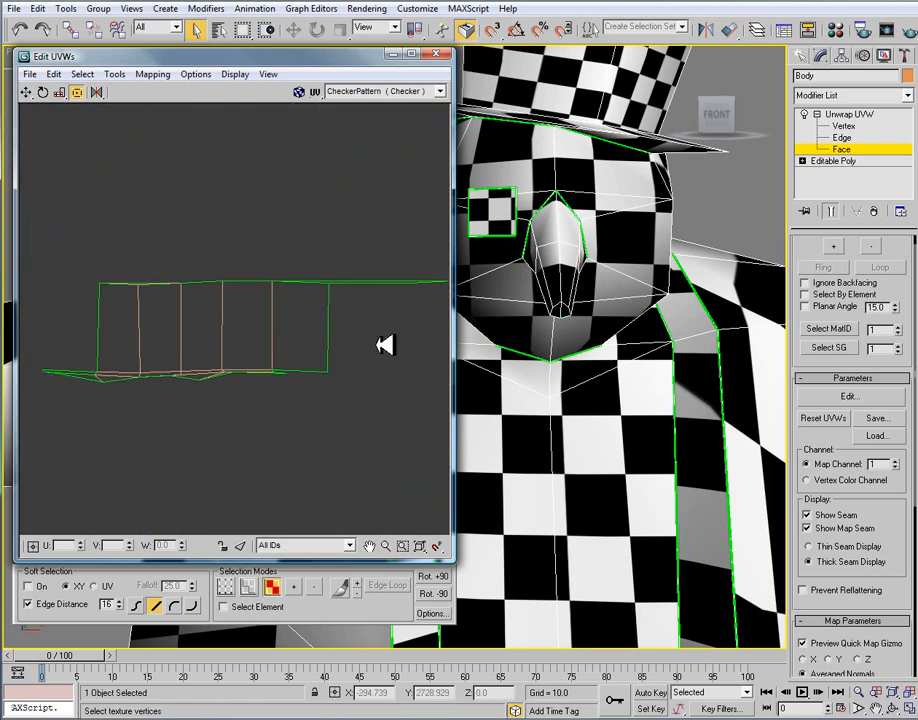
pyautogui.moveTo(88, 312); pyautogui.dragTo(387, 400)
pyautogui.moveTo(270, 321); pyautogui.dragTo(275, 303, button='middle')
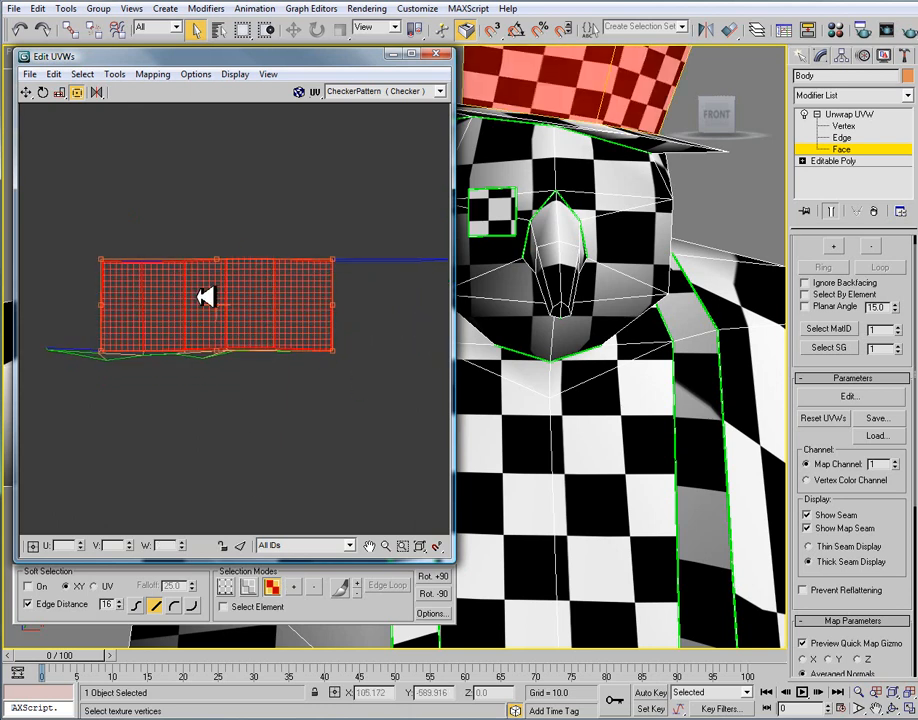
pyautogui.moveTo(668, 134); pyautogui.dragTo(635, 277, button='middle')
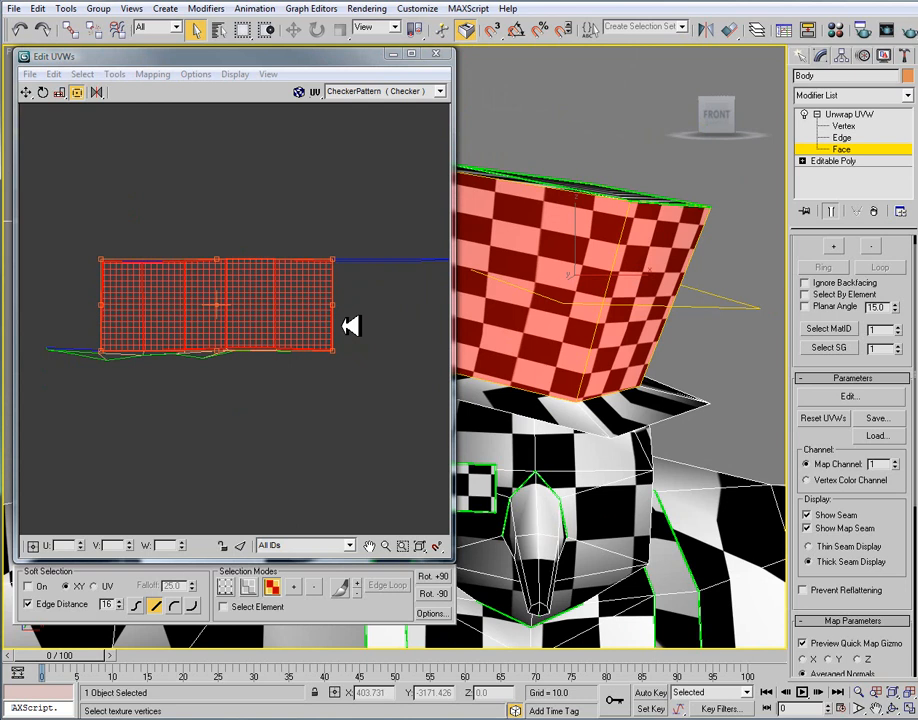
pyautogui.click(153, 74)
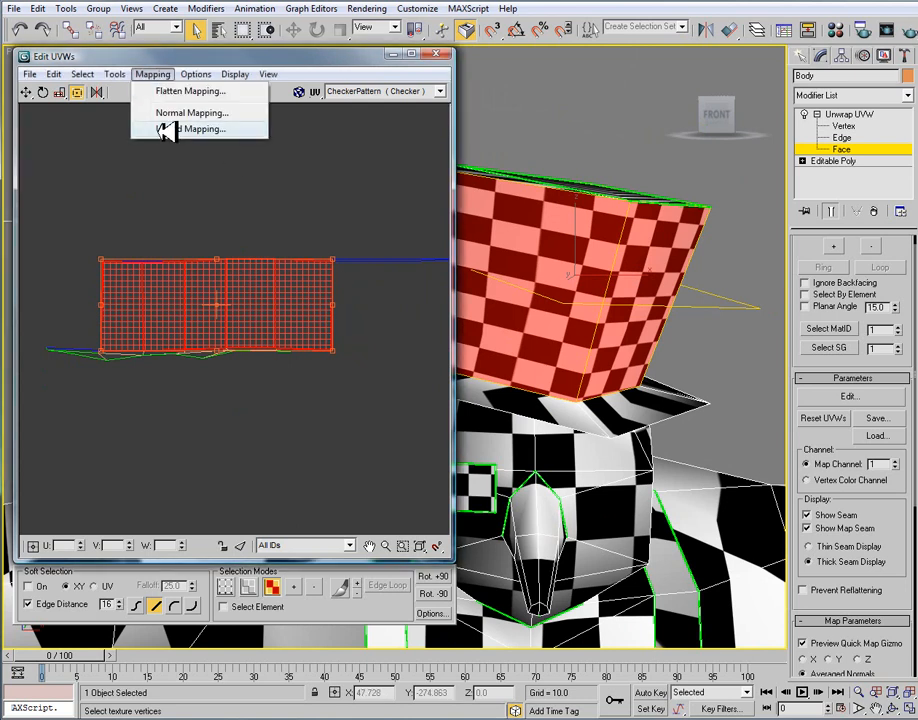
pyautogui.click(164, 127)
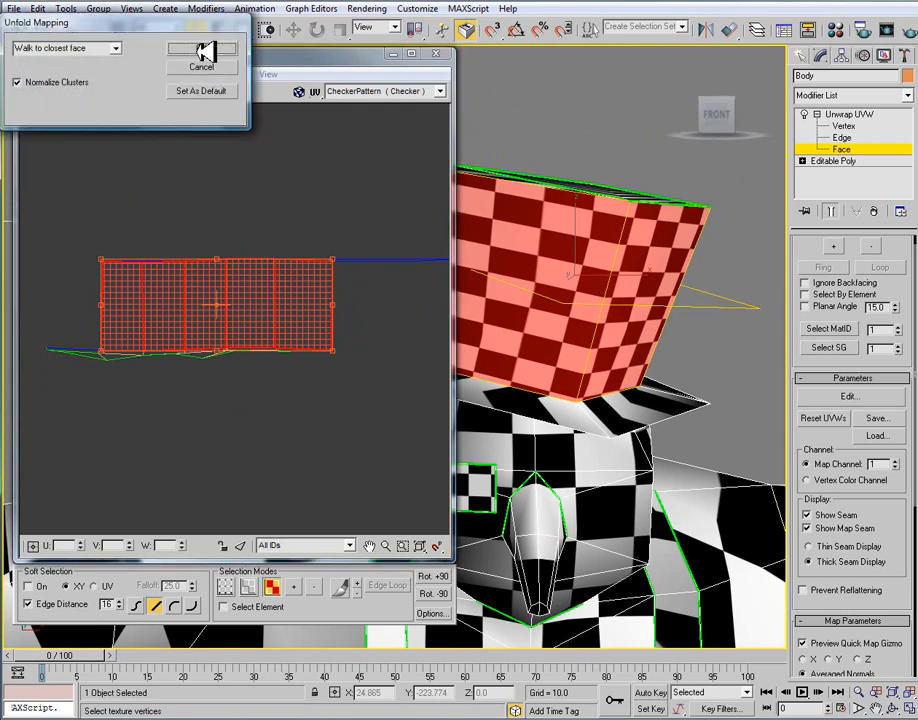
pyautogui.click(203, 48)
# Move the unfolded hat crown cluster out of the UV square to the empty area above it.
pyautogui.scroll(-5, 213, 389)
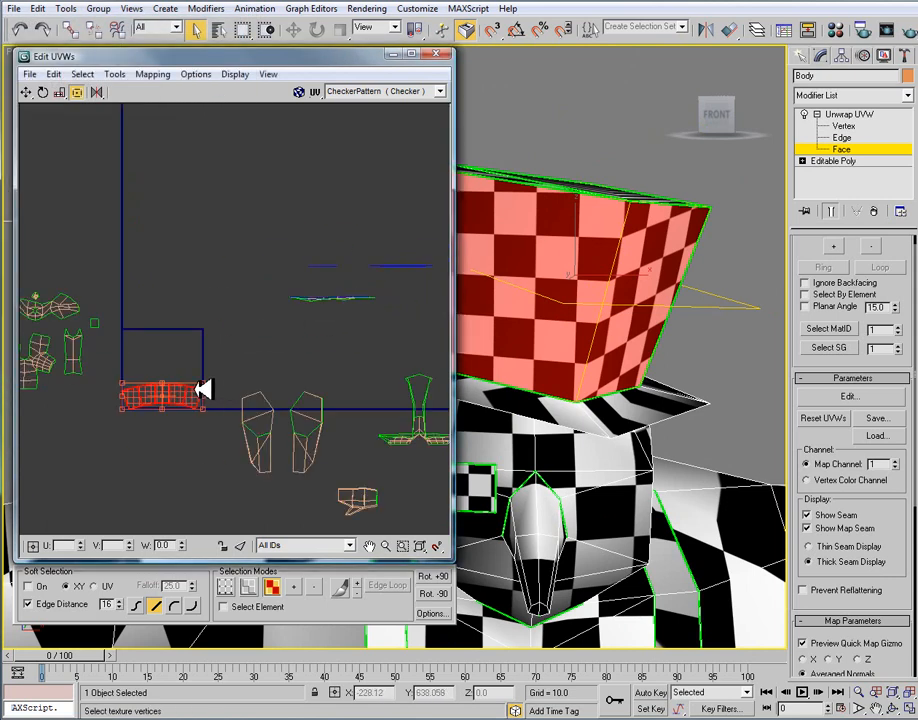
pyautogui.scroll(3, 277, 342)
pyautogui.scroll(1, 277, 342)
pyautogui.moveTo(277, 342); pyautogui.dragTo(268, 175)
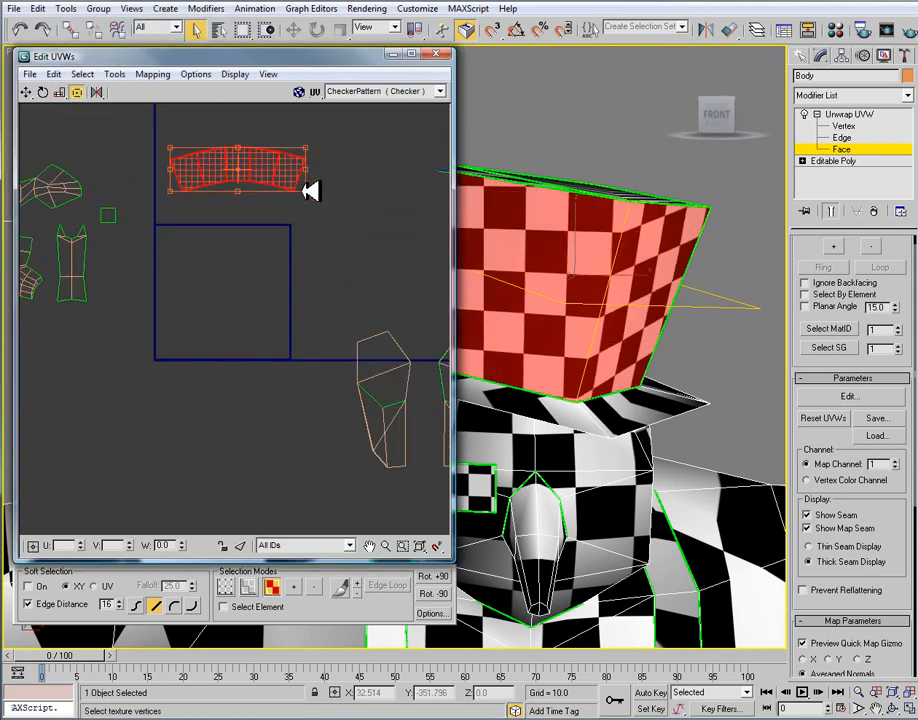
# Select the hat top's flattened faces in the UV layout.
pyautogui.click(287, 197)
pyautogui.moveTo(287, 197); pyautogui.dragTo(278, 294, button='middle')
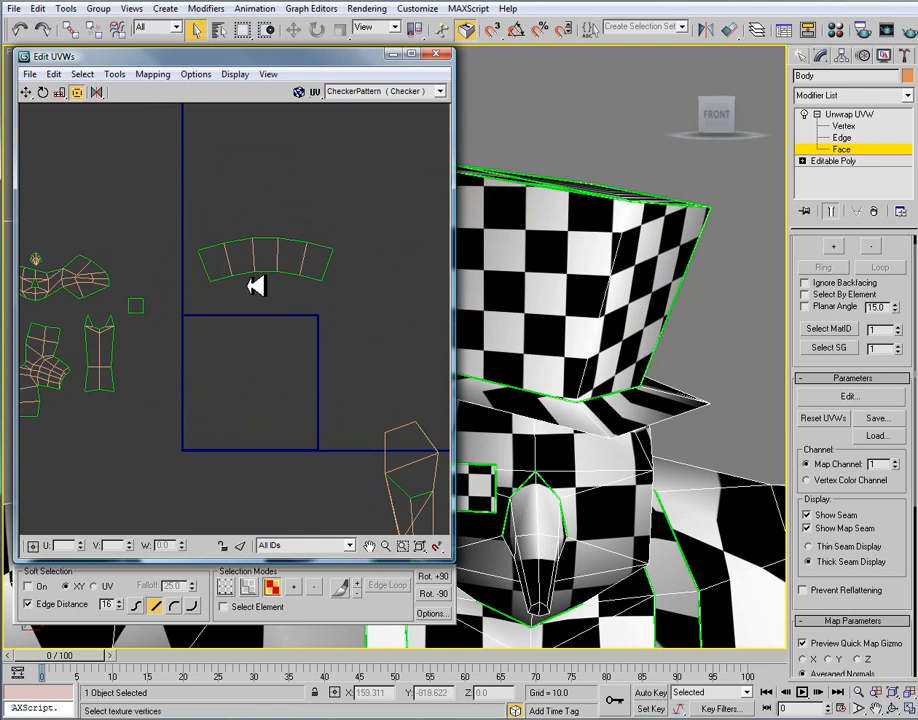
pyautogui.scroll(5, 252, 283)
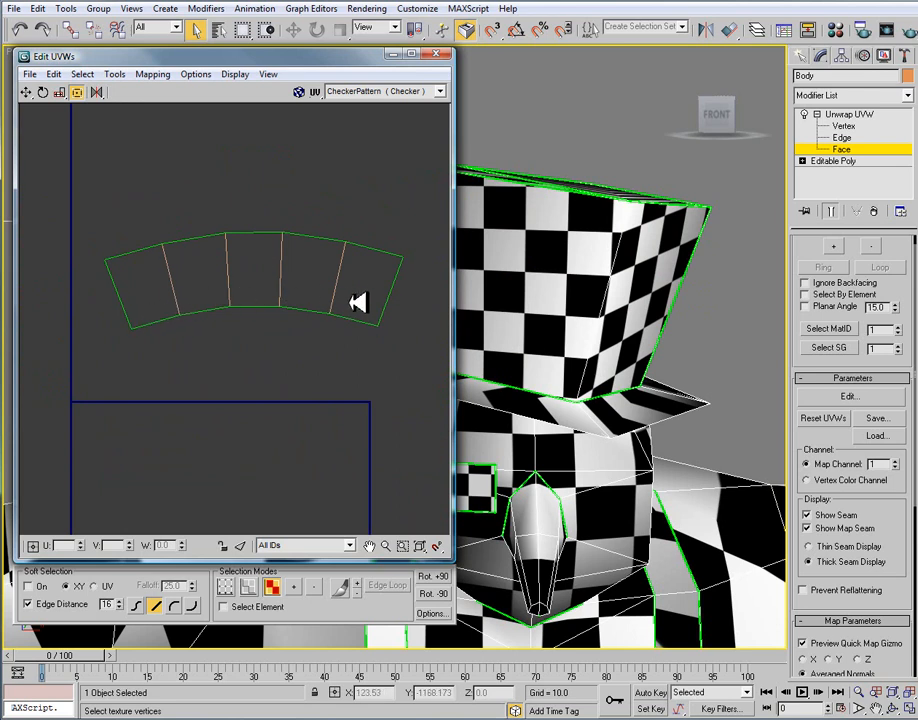
pyautogui.scroll(-3, 283, 342)
pyautogui.moveTo(298, 325); pyautogui.dragTo(159, 361, button='middle')
pyautogui.scroll(-4, 159, 361)
pyautogui.moveTo(213, 319); pyautogui.dragTo(416, 368)
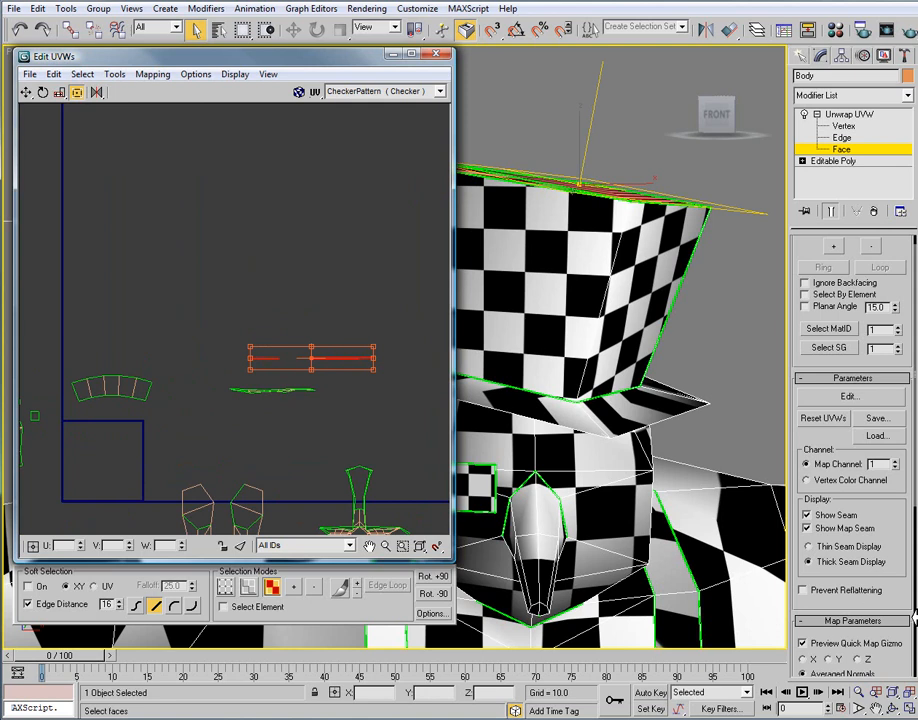
pyautogui.scroll(-5, 910, 605)
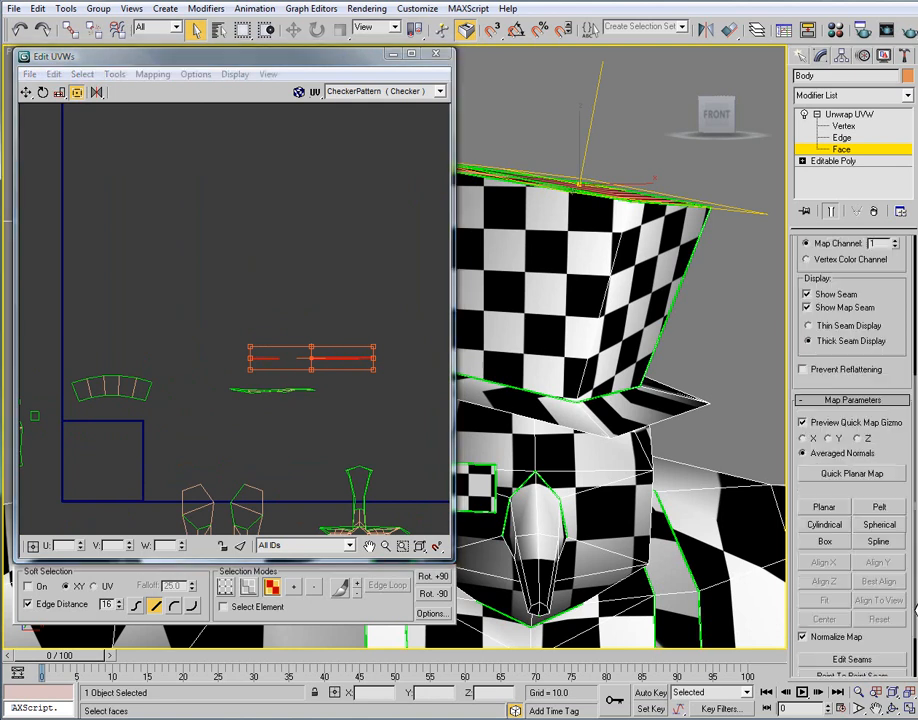
# Try Quick Planar Map on the hat-top faces with Averaged Normals and along the Y, Z and X axes.
pyautogui.click(835, 462)
pyautogui.moveTo(100, 440); pyautogui.dragTo(140, 310)
pyautogui.click(830, 426)
pyautogui.click(832, 462)
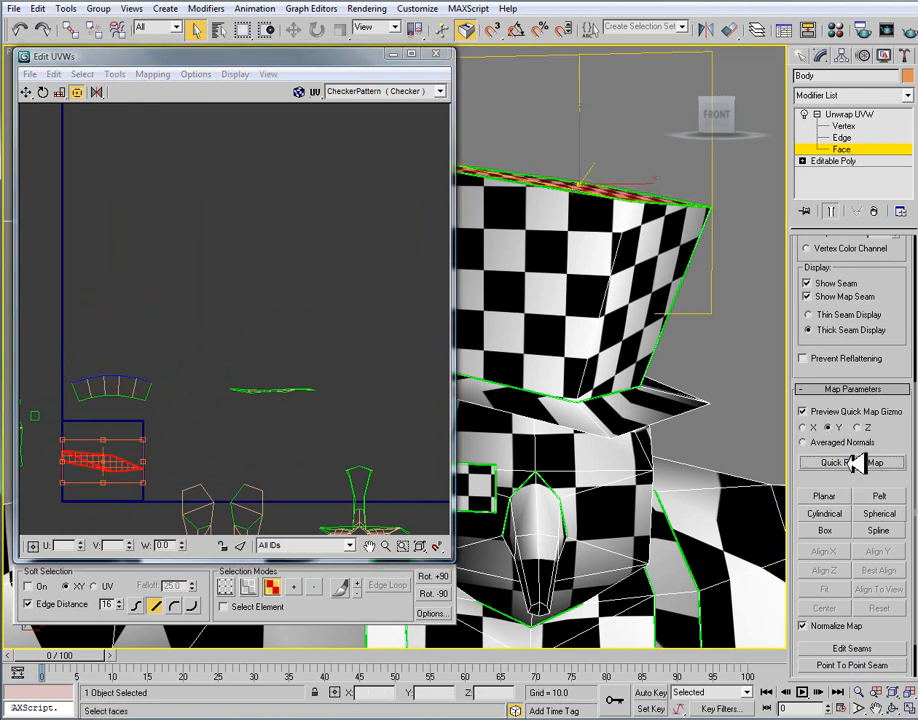
pyautogui.click(857, 427)
pyautogui.click(866, 462)
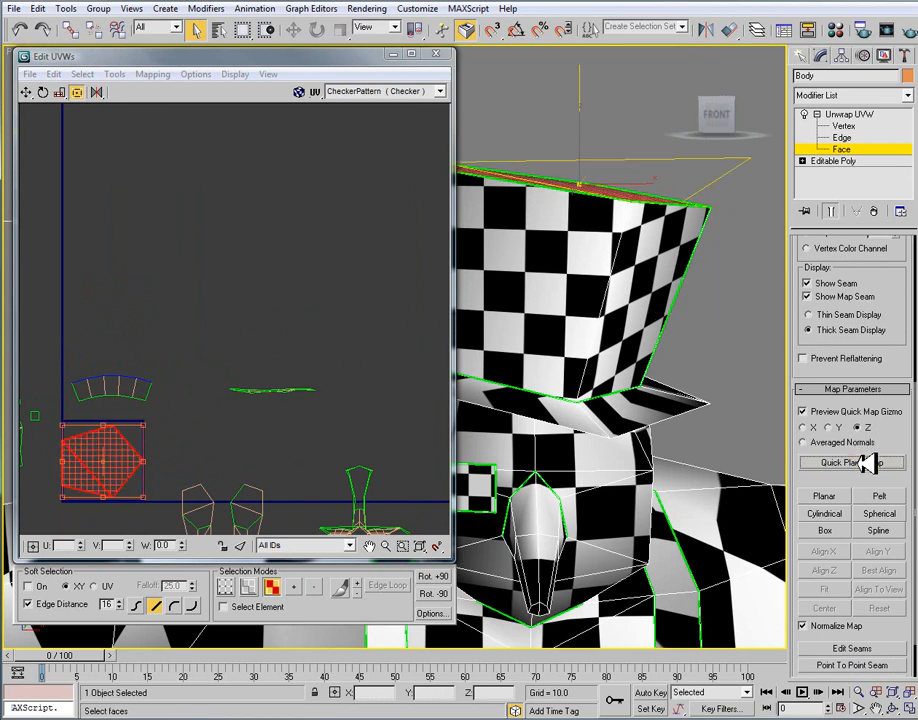
pyautogui.click(803, 442)
pyautogui.click(832, 462)
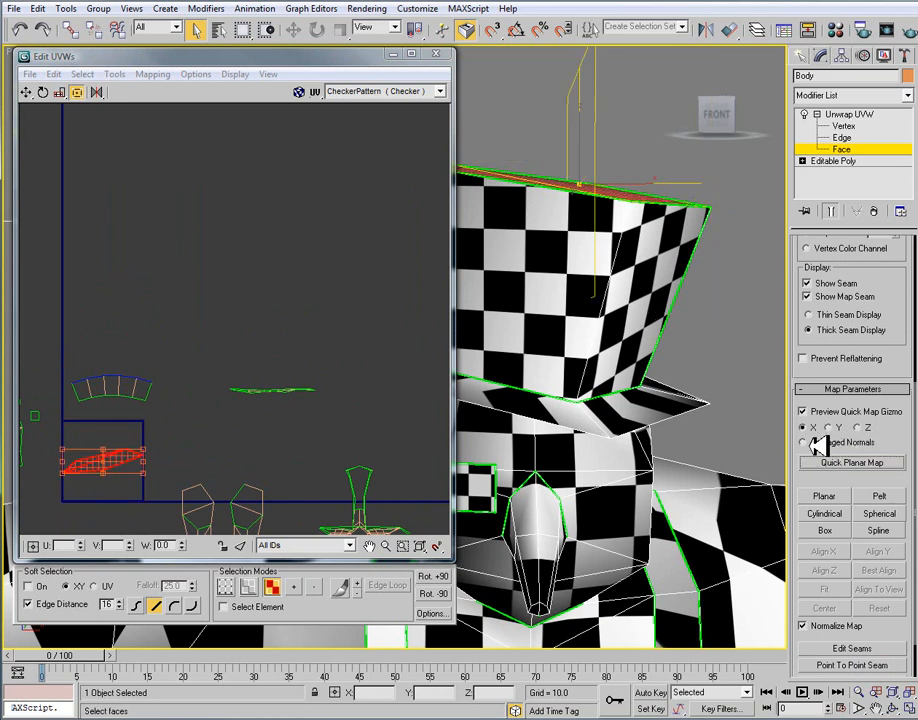
# Apply Quick Planar Map with Averaged Normals to the hat top and place it, scaled down, above the crown cluster.
pyautogui.click(845, 463)
pyautogui.moveTo(103, 440); pyautogui.dragTo(131, 310)
pyautogui.scroll(5, 135, 320)
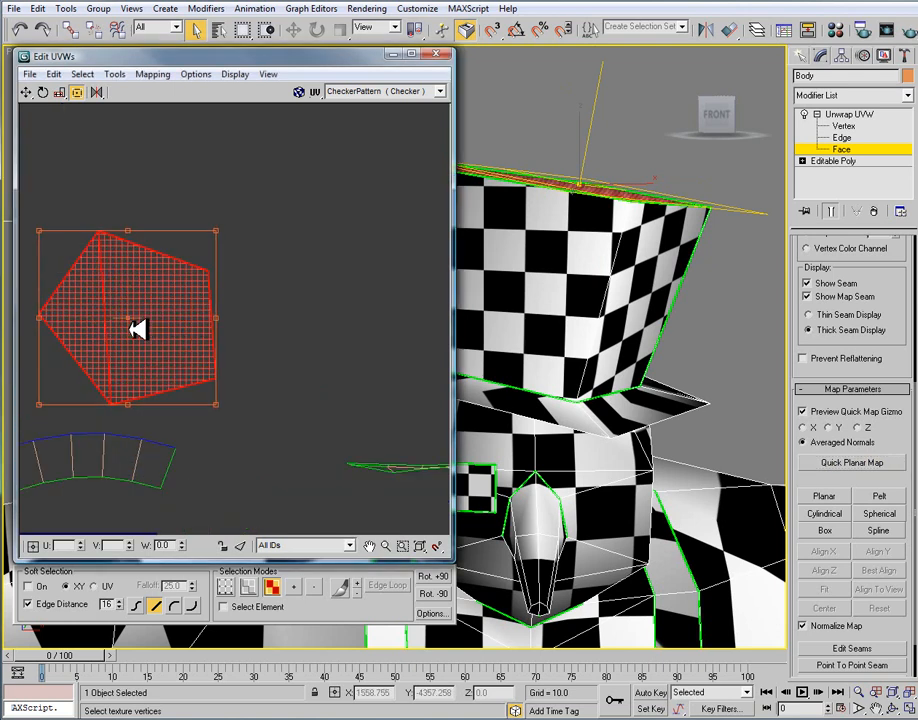
pyautogui.moveTo(218, 232); pyautogui.dragTo(151, 295)
# Apply Unfold Mapping with Walk to closest face and Normalize Clusters to the hat top, and place the reduced cluster against the crown strip's upper-left end.
pyautogui.click(157, 74)
pyautogui.click(190, 128)
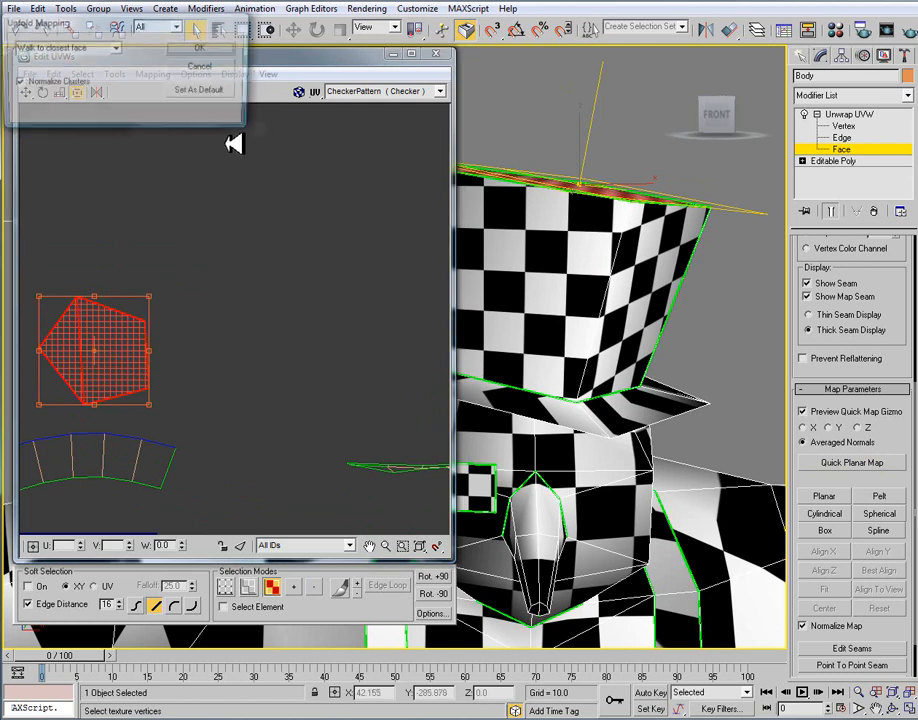
pyautogui.click(210, 52)
pyautogui.moveTo(166, 311); pyautogui.dragTo(359, 270, button='middle')
pyautogui.scroll(-4, 352, 277)
pyautogui.moveTo(315, 342); pyautogui.dragTo(295, 309, button='middle')
pyautogui.moveTo(319, 376); pyautogui.dragTo(255, 328)
pyautogui.scroll(4, 306, 258)
pyautogui.click(317, 326)
pyautogui.scroll(-2, 389, 301)
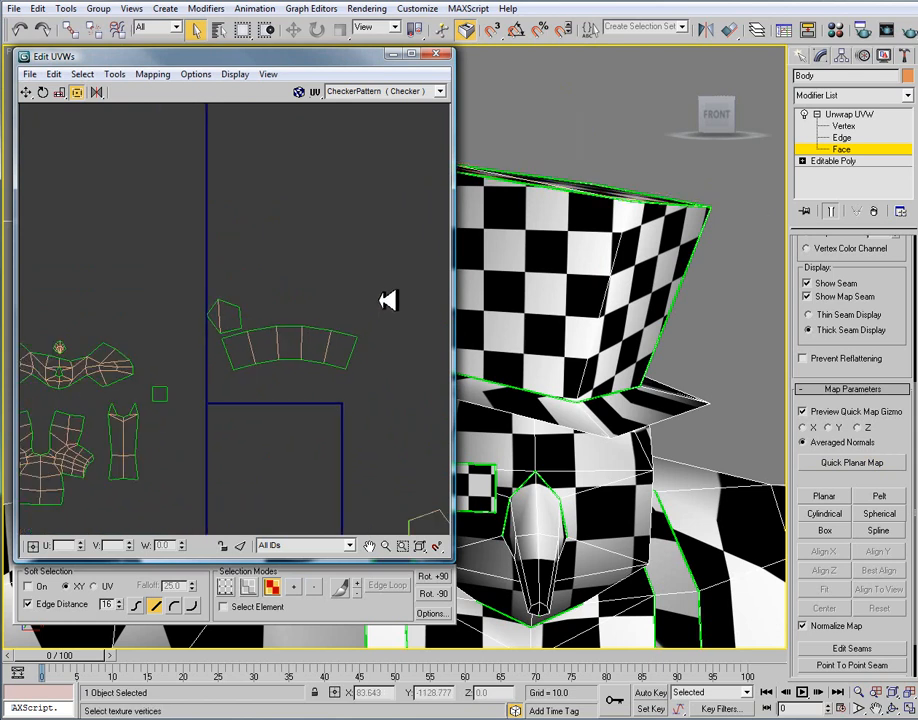
# Apply Quick Planar Map with Averaged Normals to the hat-brim faces and place the scaled-down cluster beside the crown strip's right end.
pyautogui.scroll(2, 400, 310)
pyautogui.moveTo(466, 365); pyautogui.dragTo(466, 366)
pyautogui.moveTo(406, 333); pyautogui.dragTo(348, 332, button='middle')
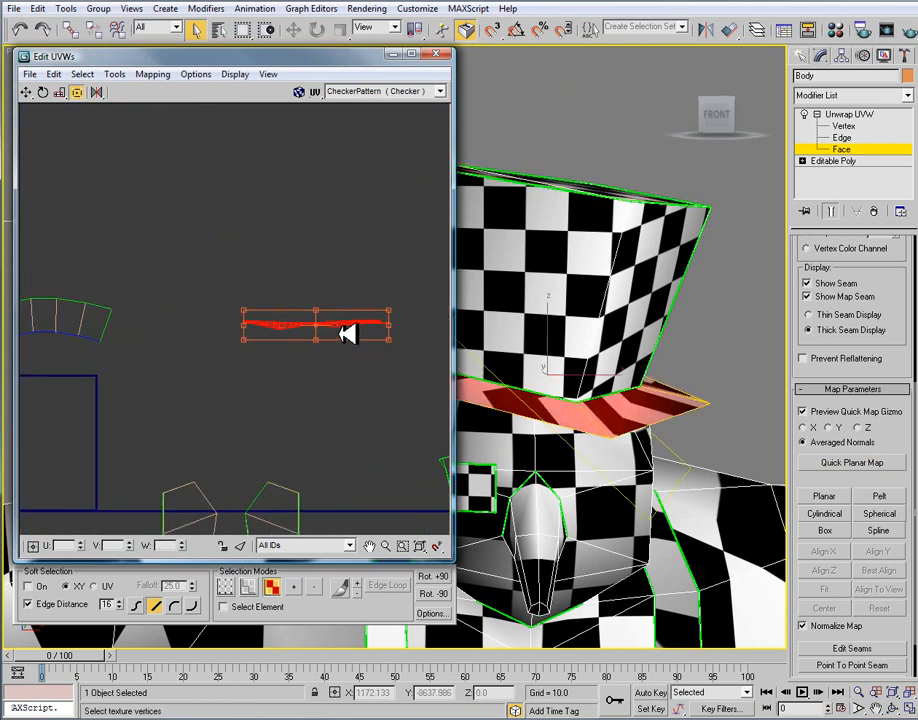
pyautogui.moveTo(265, 310); pyautogui.dragTo(310, 306, button='middle')
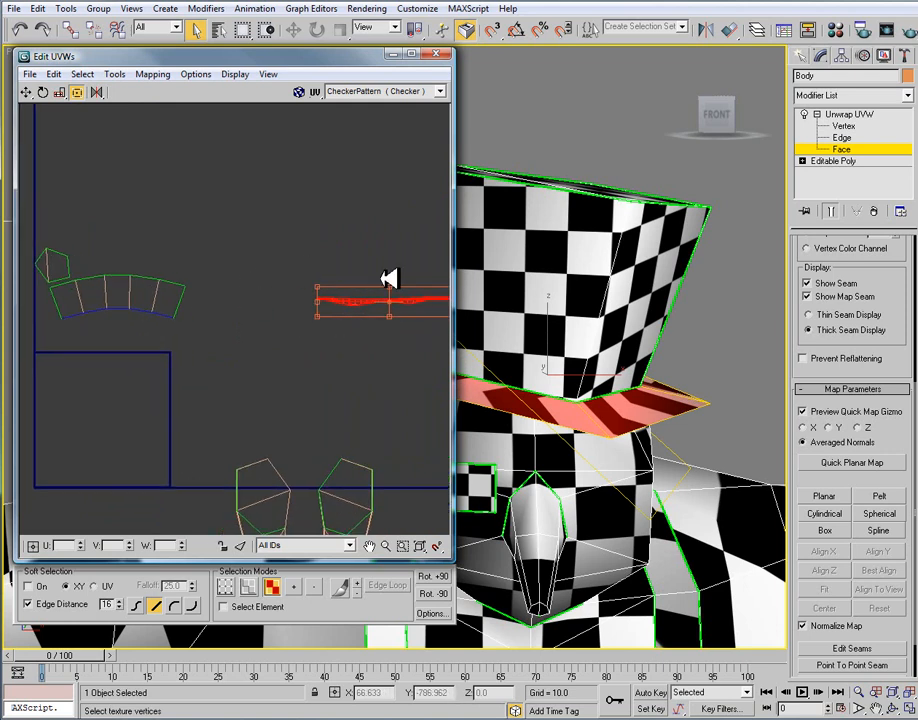
pyautogui.click(852, 462)
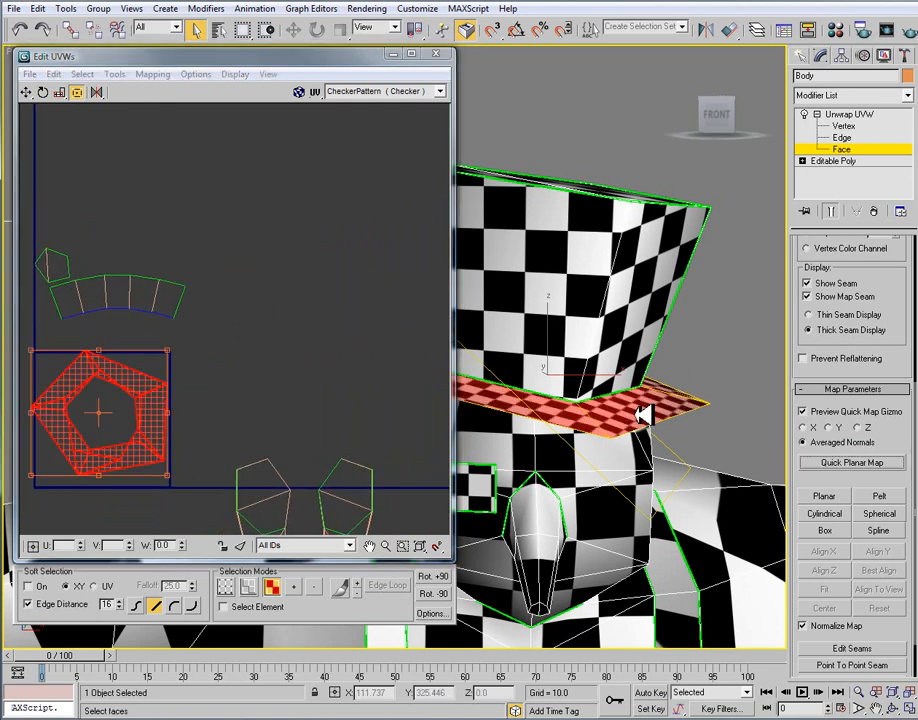
pyautogui.moveTo(190, 365); pyautogui.dragTo(199, 373, button='middle')
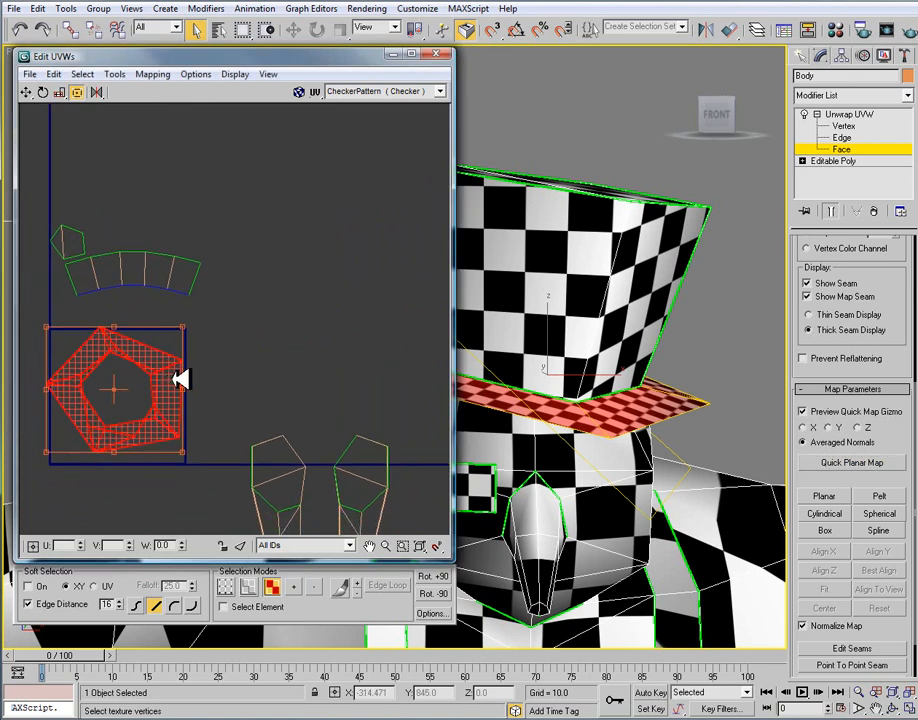
pyautogui.moveTo(171, 388); pyautogui.dragTo(262, 295)
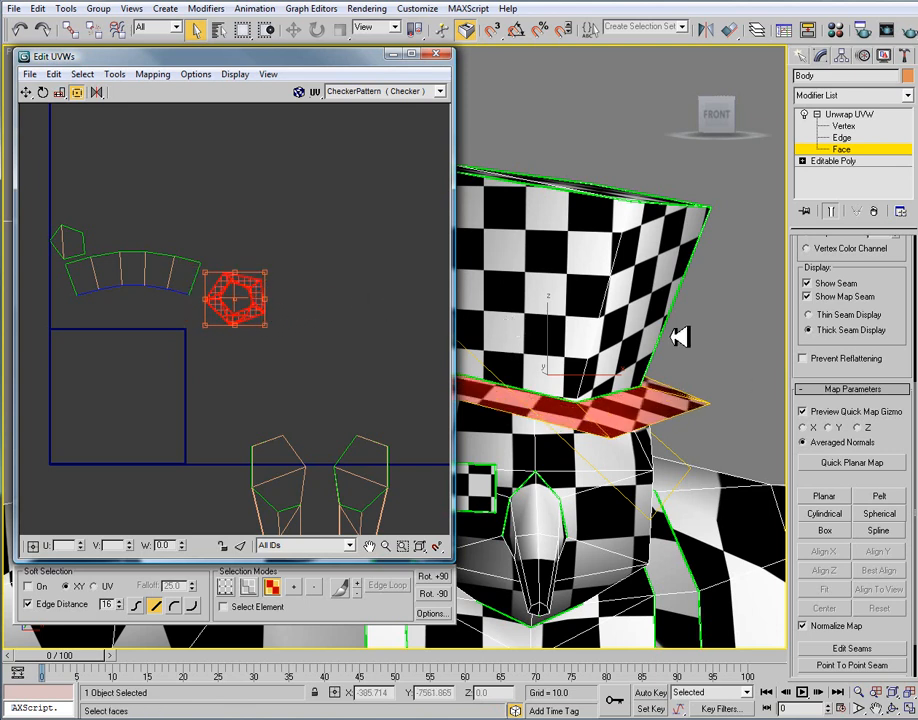
# Turn on Ignore Backfacing and select all the upper faces of the hat brim on the model.
pyautogui.moveTo(914, 350); pyautogui.dragTo(914, 257)
pyautogui.click(806, 299)
pyautogui.moveTo(208, 256); pyautogui.dragTo(400, 367)
pyautogui.keyDown('alt'); pyautogui.moveTo(676, 400); pyautogui.dragTo(629, 420, button='middle'); pyautogui.keyUp('alt')
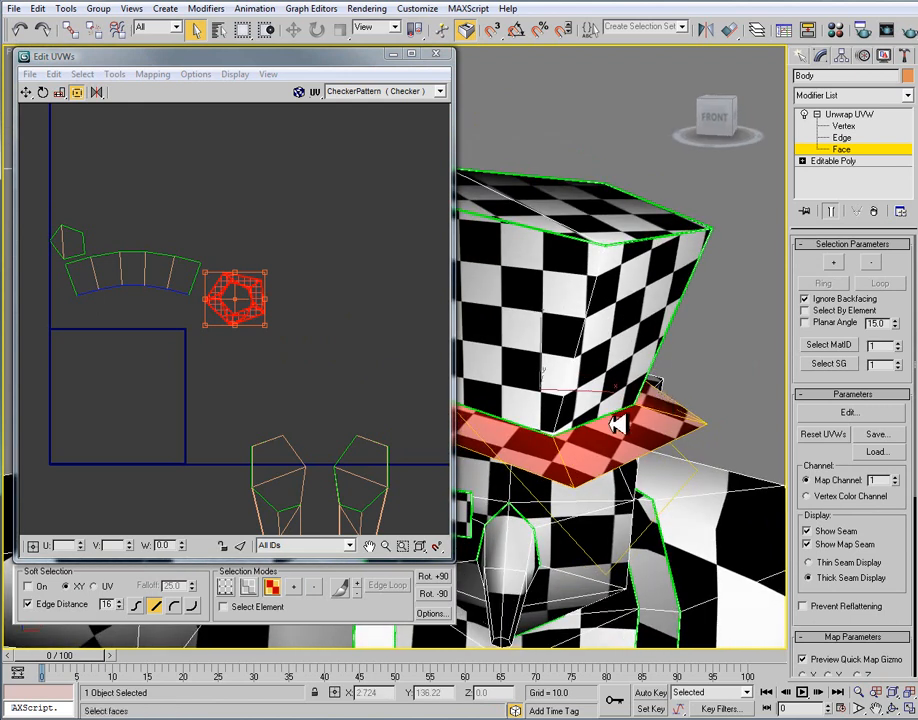
pyautogui.click(594, 442)
pyautogui.keyDown('alt'); pyautogui.moveTo(692, 430); pyautogui.dragTo(588, 428, button='middle'); pyautogui.keyUp('alt')
pyautogui.keyDown('ctrl'); pyautogui.click(583, 398); pyautogui.keyUp('ctrl')
pyautogui.keyDown('alt'); pyautogui.moveTo(494, 365); pyautogui.dragTo(580, 452, button='middle'); pyautogui.keyUp('alt')
pyautogui.keyDown('ctrl'); pyautogui.click(543, 424); pyautogui.keyUp('ctrl')
pyautogui.keyDown('ctrl'); pyautogui.click(546, 373); pyautogui.keyUp('ctrl')
pyautogui.keyDown('alt'); pyautogui.moveTo(656, 416); pyautogui.dragTo(582, 355, button='middle'); pyautogui.keyUp('alt')
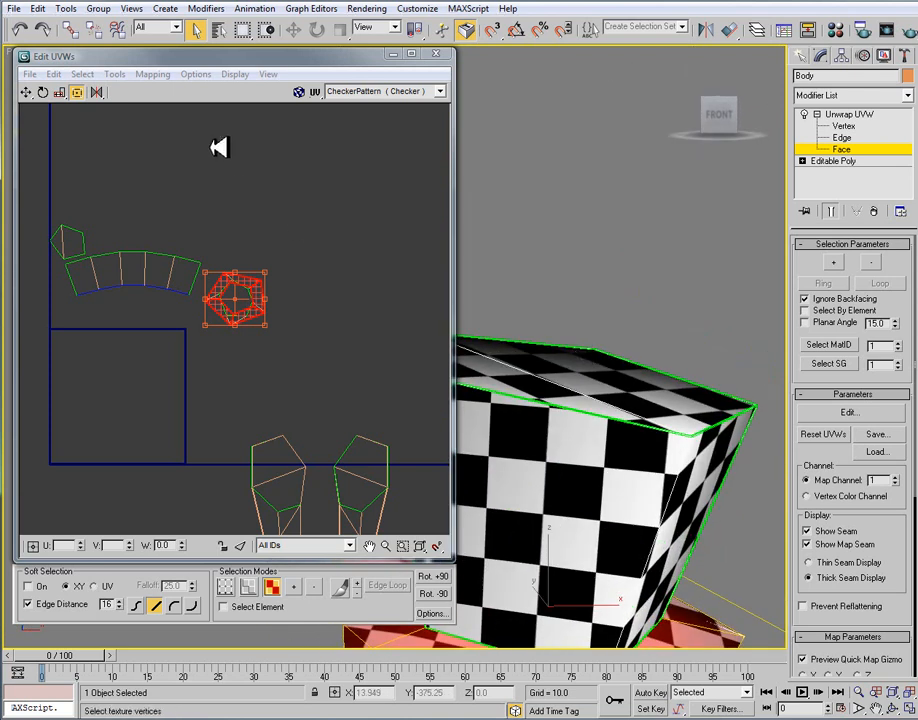
# Break the selected upper brim faces off the brim cluster and move them above the hat crown strip.
pyautogui.click(118, 74)
pyautogui.click(152, 205)
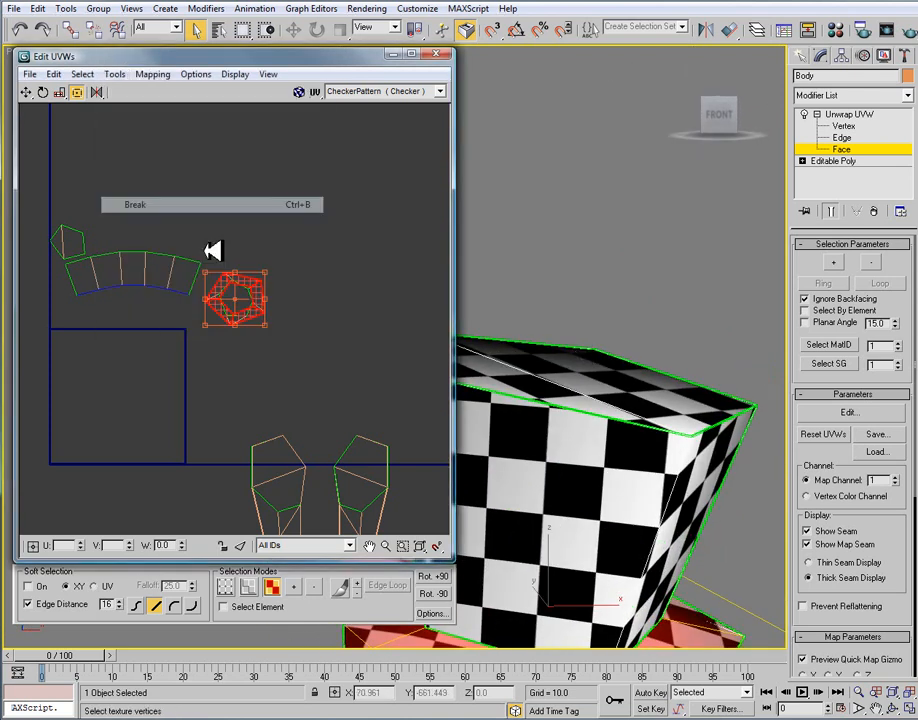
pyautogui.moveTo(262, 293); pyautogui.dragTo(205, 215)
pyautogui.click(220, 263)
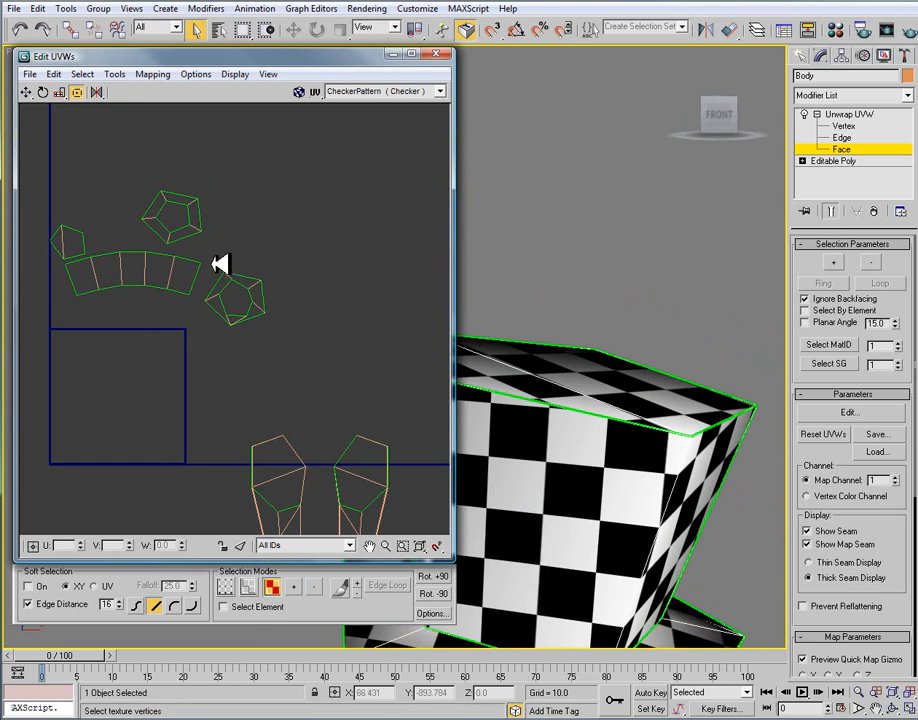
# Select the four hat clusters together, scale them down and park them outside the UV square near the other finished clusters.
pyautogui.moveTo(250, 295); pyautogui.dragTo(348, 228, button='middle')
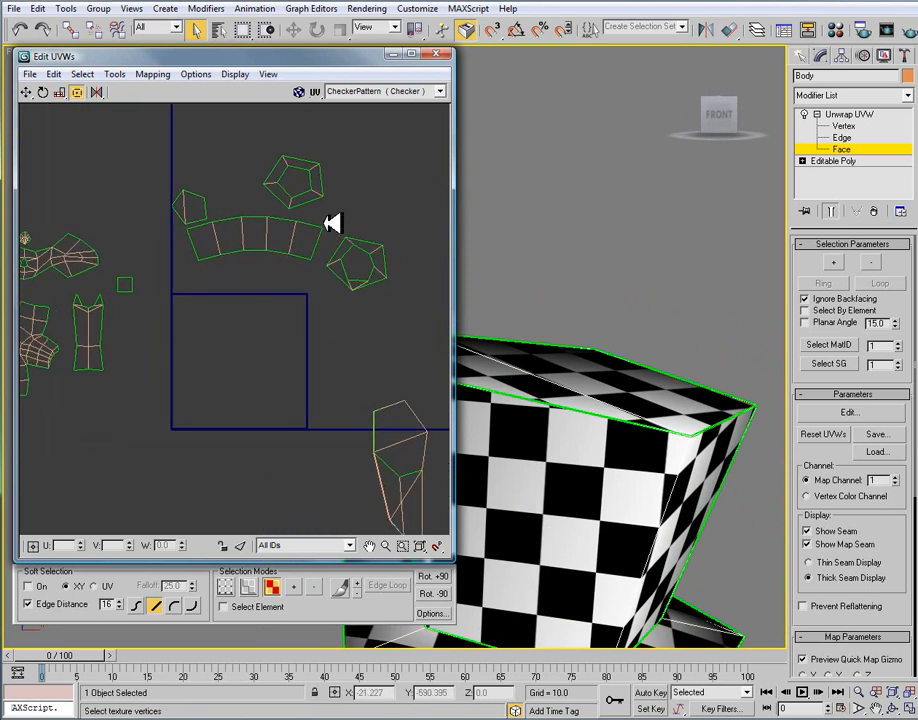
pyautogui.moveTo(173, 140); pyautogui.dragTo(400, 305)
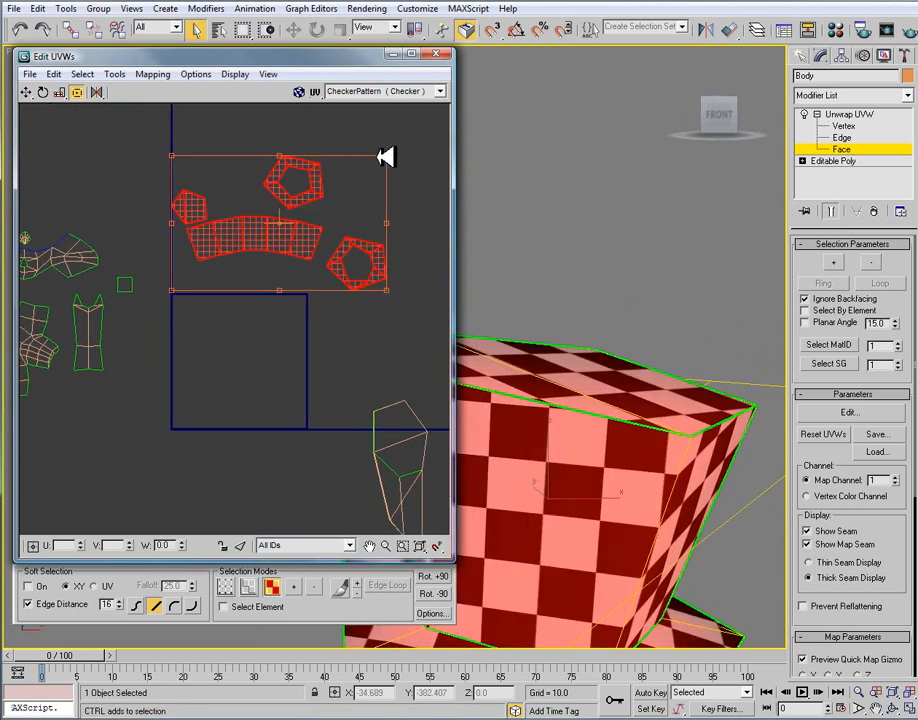
pyautogui.moveTo(398, 155); pyautogui.dragTo(256, 226)
pyautogui.moveTo(242, 268); pyautogui.dragTo(115, 186)
pyautogui.click(240, 193)
pyautogui.click(135, 231)
pyautogui.click(205, 238)
# Examine the trouser and lapel cluster in the UV layout and compare it with the front of the model.
pyautogui.moveTo(223, 278); pyautogui.dragTo(351, 271, button='middle')
pyautogui.scroll(-2, 351, 271)
pyautogui.moveTo(146, 279); pyautogui.dragTo(98, 254, button='middle')
pyautogui.scroll(1, 265, 317)
pyautogui.moveTo(253, 357); pyautogui.dragTo(215, 322, button='middle')
pyautogui.scroll(-2, 215, 322)
pyautogui.moveTo(277, 311); pyautogui.dragTo(143, 281, button='middle')
pyautogui.moveTo(232, 305); pyautogui.dragTo(136, 284, button='middle')
pyautogui.moveTo(305, 300); pyautogui.dragTo(292, 293, button='middle')
pyautogui.scroll(3, 345, 307)
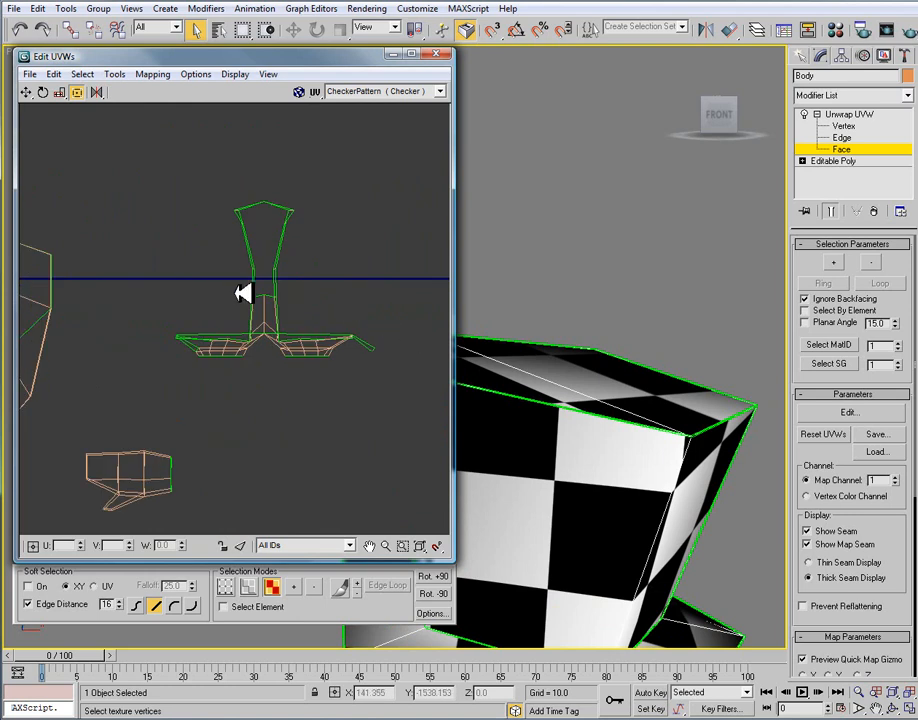
pyautogui.scroll(-5, 611, 281)
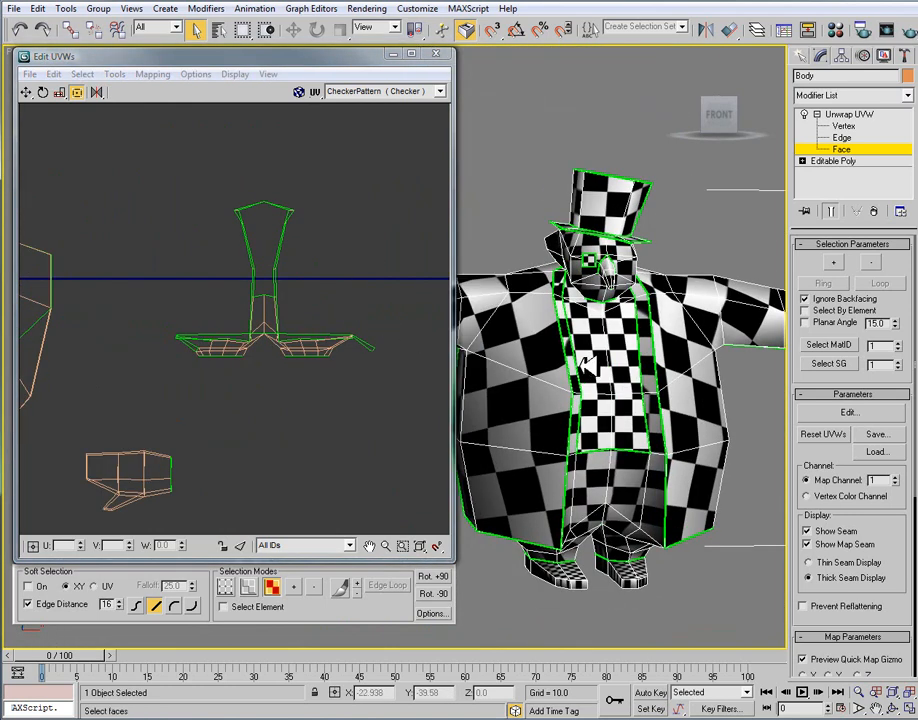
pyautogui.moveTo(619, 367); pyautogui.dragTo(632, 335, button='middle')
pyautogui.moveTo(632, 335); pyautogui.dragTo(587, 352, button='middle')
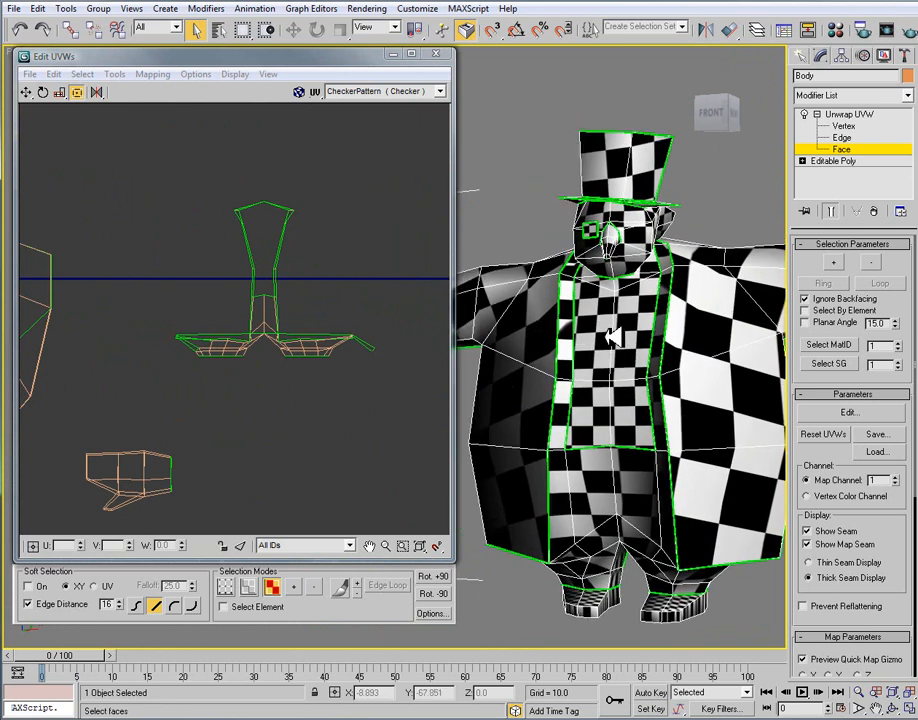
pyautogui.scroll(8, 268, 334)
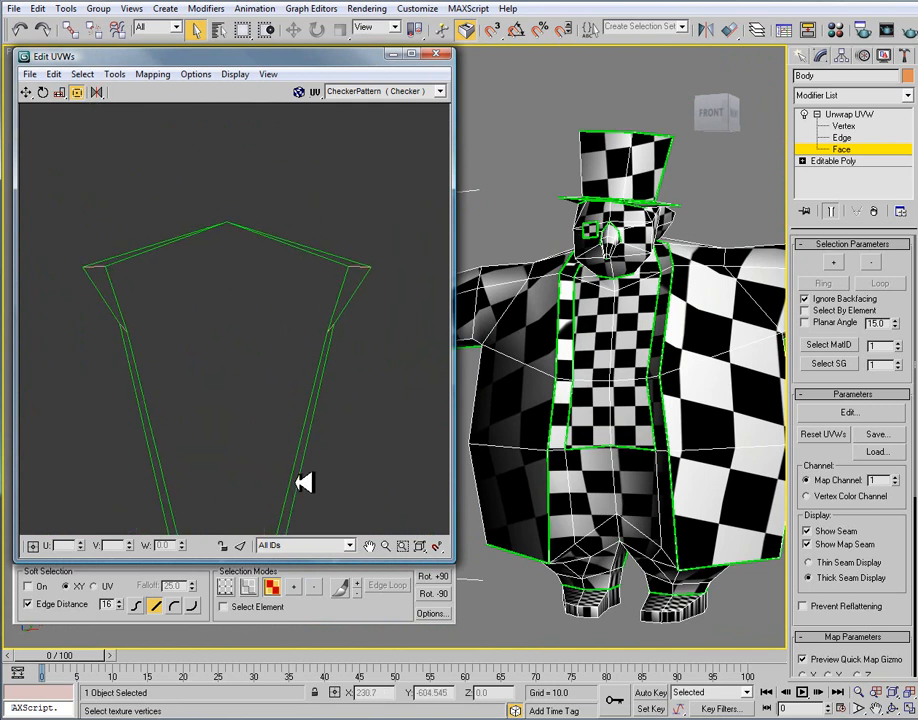
pyautogui.moveTo(145, 169); pyautogui.dragTo(211, 231, button='middle')
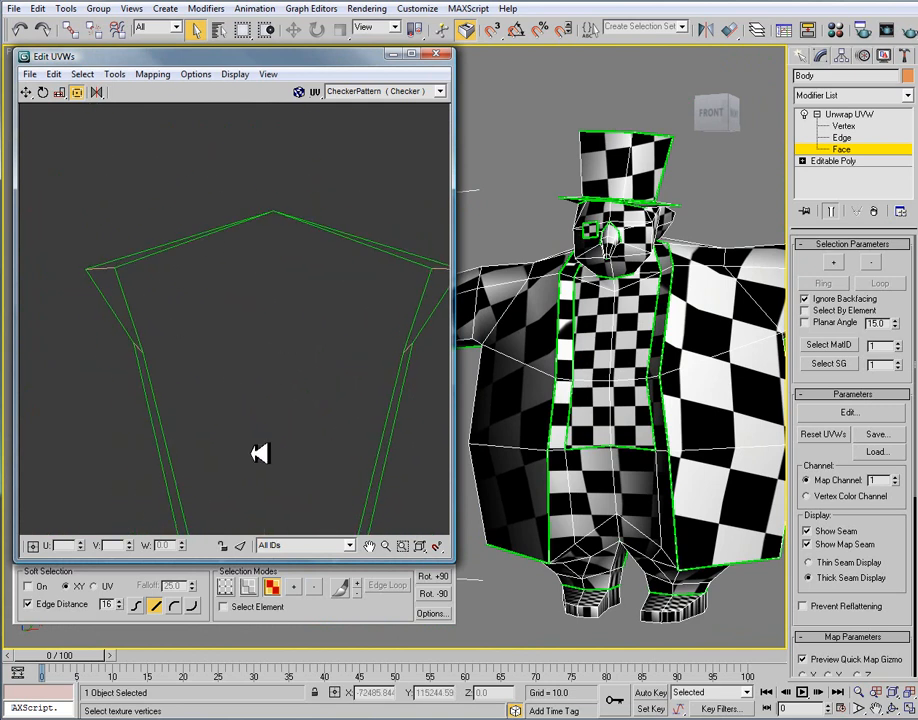
pyautogui.moveTo(98, 382); pyautogui.dragTo(102, 268, button='middle')
pyautogui.scroll(-3, 130, 305)
pyautogui.moveTo(235, 350); pyautogui.dragTo(262, 266, button='middle')
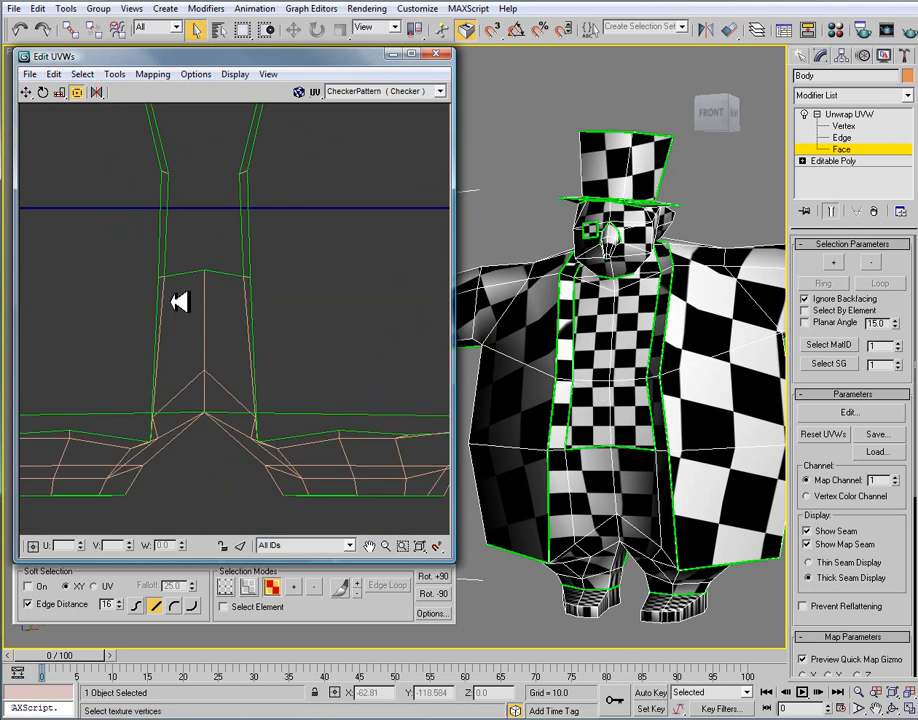
pyautogui.moveTo(241, 372); pyautogui.dragTo(252, 272, button='middle')
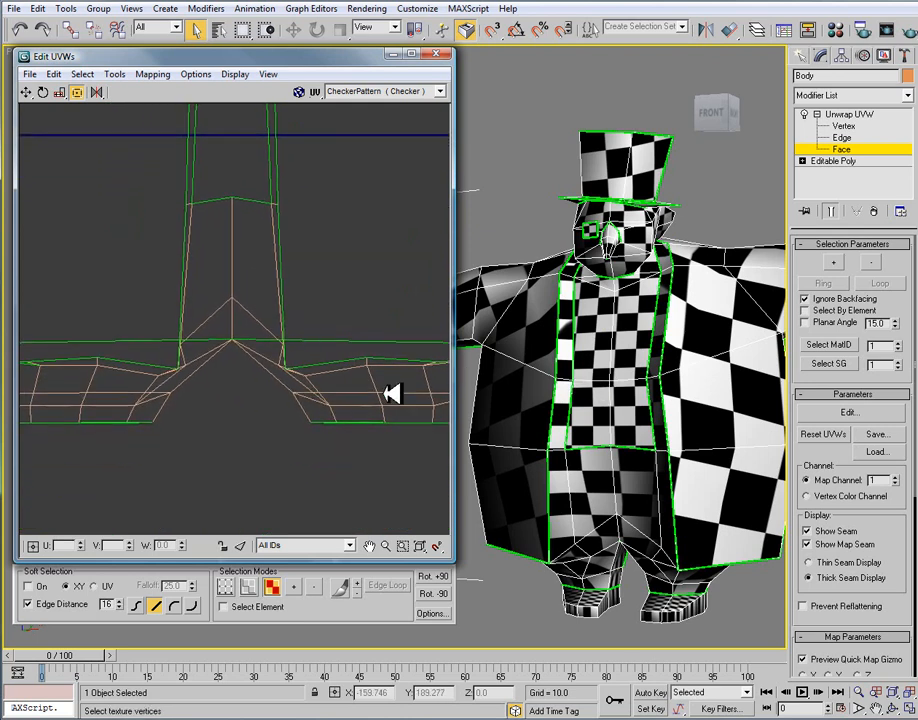
pyautogui.moveTo(334, 383); pyautogui.dragTo(333, 355, button='middle')
# Switch to edge selection and break the inner-leg edges running from the crotch down to the shoes.
pyautogui.keyDown('alt'); pyautogui.moveTo(697, 558); pyautogui.dragTo(600, 420, button='middle'); pyautogui.keyUp('alt')
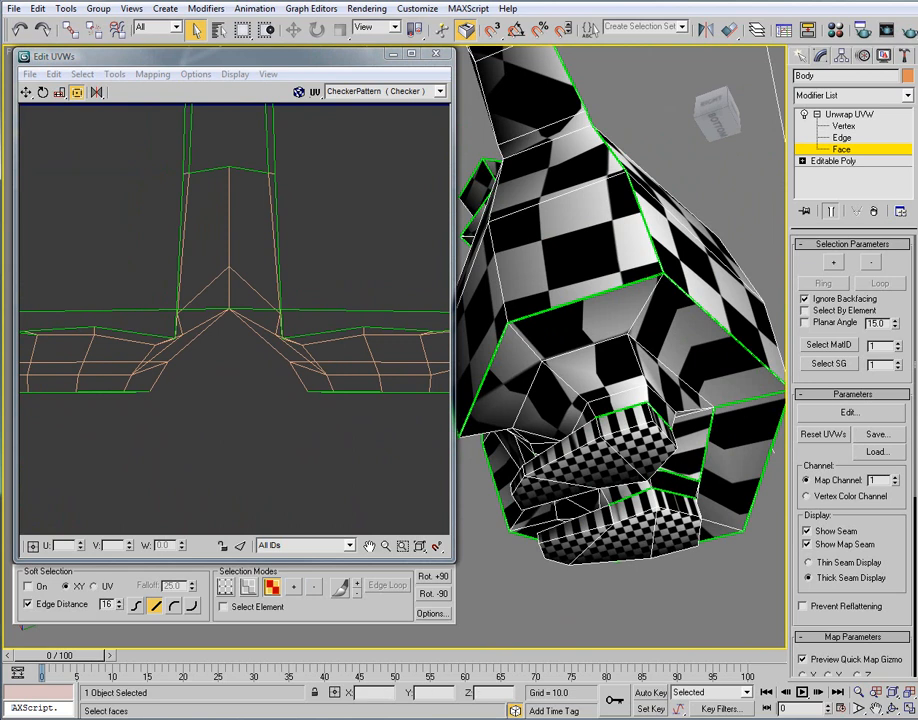
pyautogui.click(843, 138)
pyautogui.keyDown('alt'); pyautogui.moveTo(731, 428); pyautogui.dragTo(689, 503, button='middle'); pyautogui.keyUp('alt')
pyautogui.click(553, 425)
pyautogui.hotkey('alt', 'l')
pyautogui.hotkey('ctrl', 'z')
pyautogui.keyDown('ctrl'); pyautogui.click(620, 481); pyautogui.keyUp('ctrl')
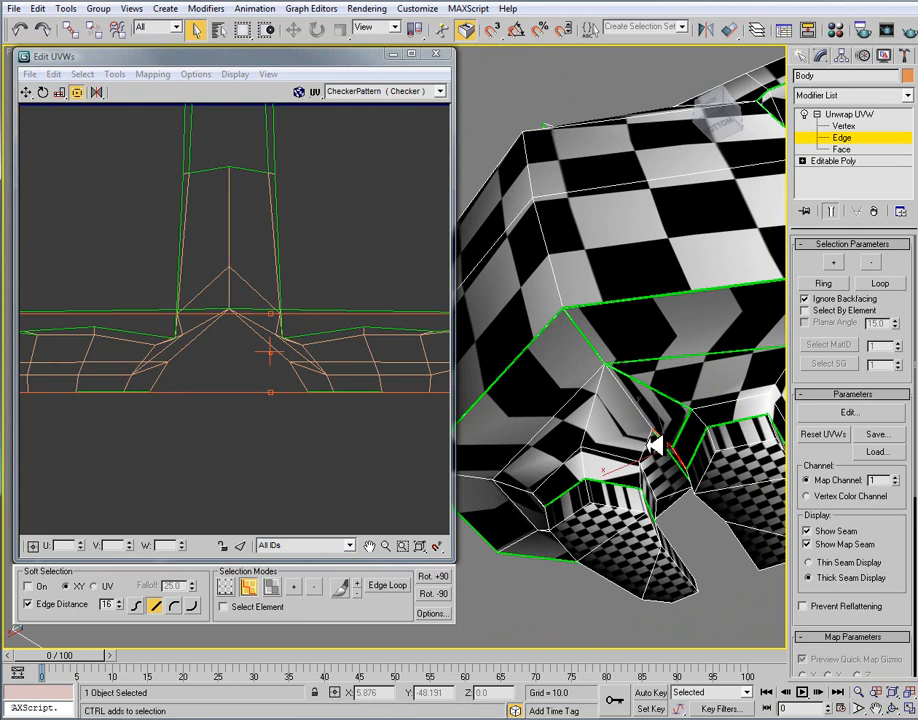
pyautogui.keyDown('alt'); pyautogui.moveTo(652, 474); pyautogui.dragTo(706, 488, button='middle'); pyautogui.keyUp('alt')
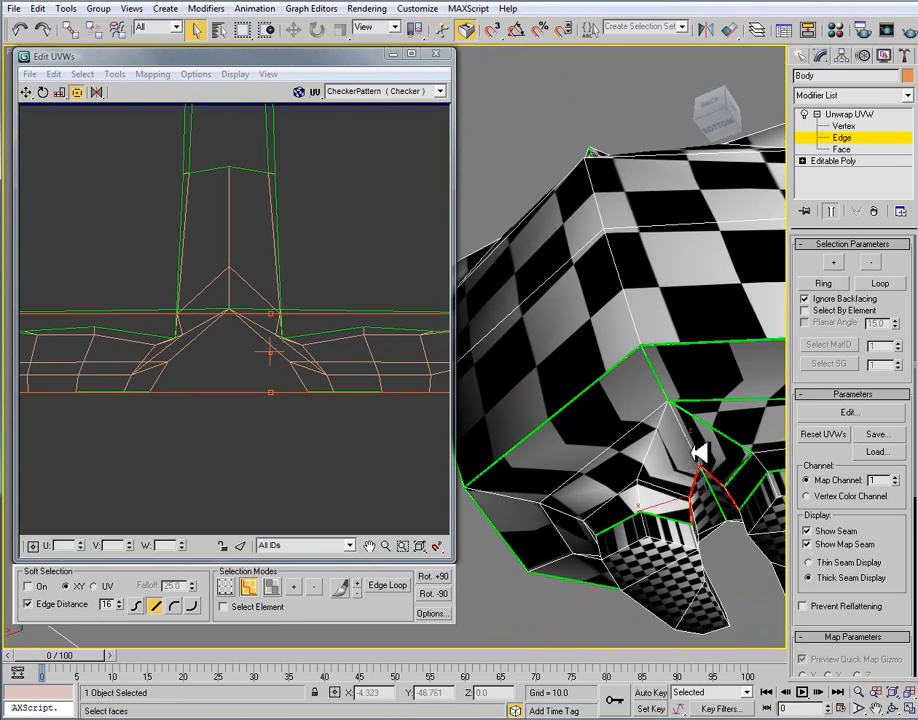
pyautogui.click(114, 74)
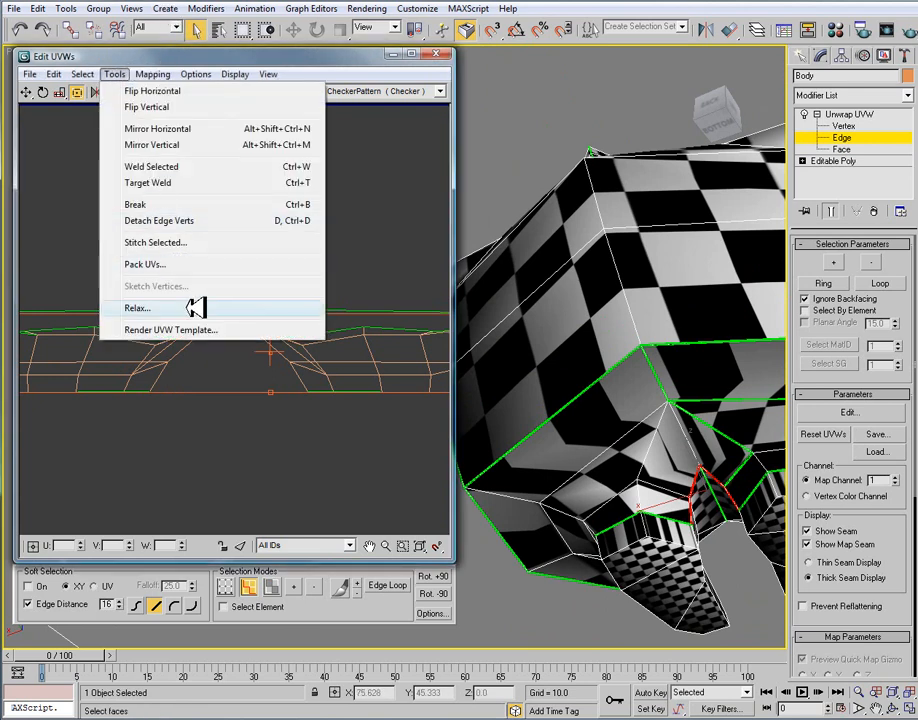
pyautogui.click(174, 204)
# Select the inner-leg seam edge beside the crotch on the model and locate its matching edges in the trouser UV cluster.
pyautogui.keyDown('alt'); pyautogui.moveTo(500, 350); pyautogui.dragTo(438, 318, button='middle'); pyautogui.keyUp('alt')
pyautogui.click(557, 452)
pyautogui.scroll(-3, 238, 321)
pyautogui.moveTo(262, 311)
pyautogui.mouseDown(button='middle')
pyautogui.moveTo(288, 341)
pyautogui.moveTo(250, 324)
pyautogui.moveTo(256, 332)
pyautogui.mouseUp(button='middle')
pyautogui.moveTo(320, 469); pyautogui.dragTo(129, 464, button='middle')
pyautogui.scroll(-1, 157, 451)
pyautogui.moveTo(182, 452); pyautogui.dragTo(308, 455, button='middle')
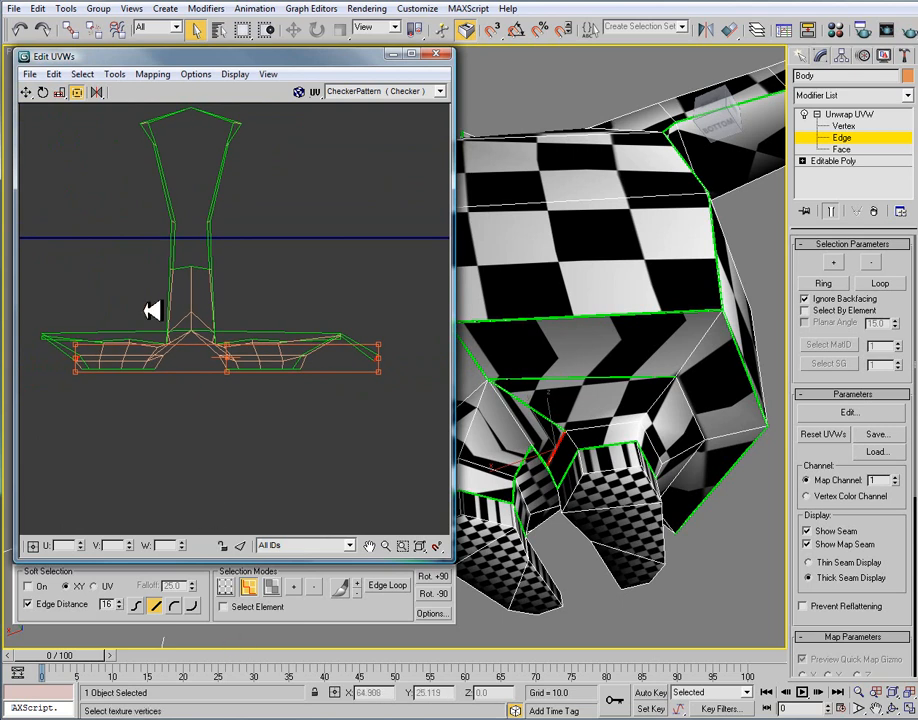
pyautogui.scroll(2, 376, 359)
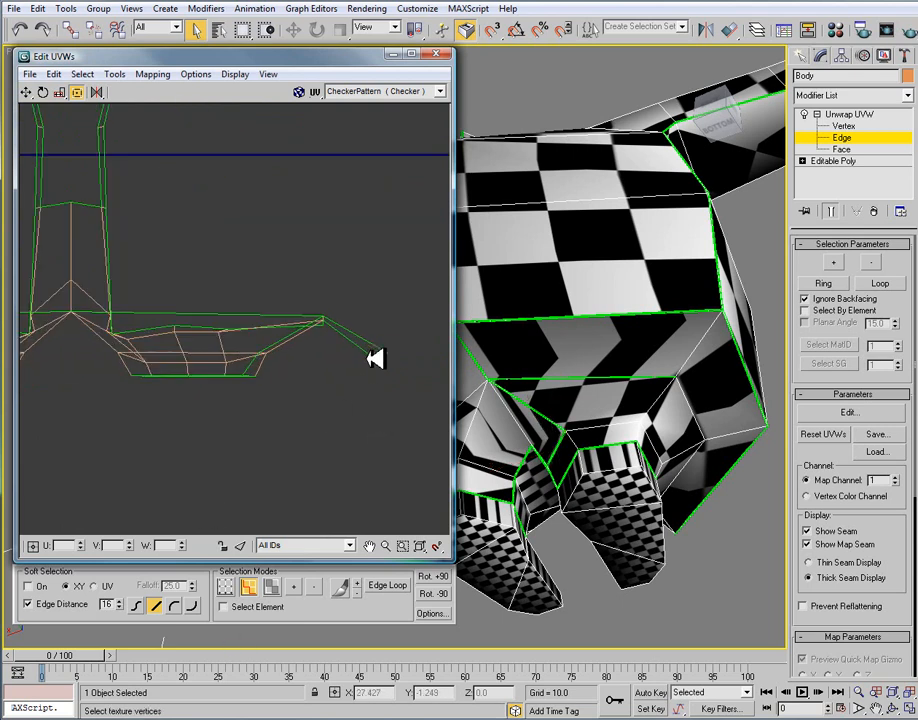
pyautogui.click(386, 352)
pyautogui.click(114, 74)
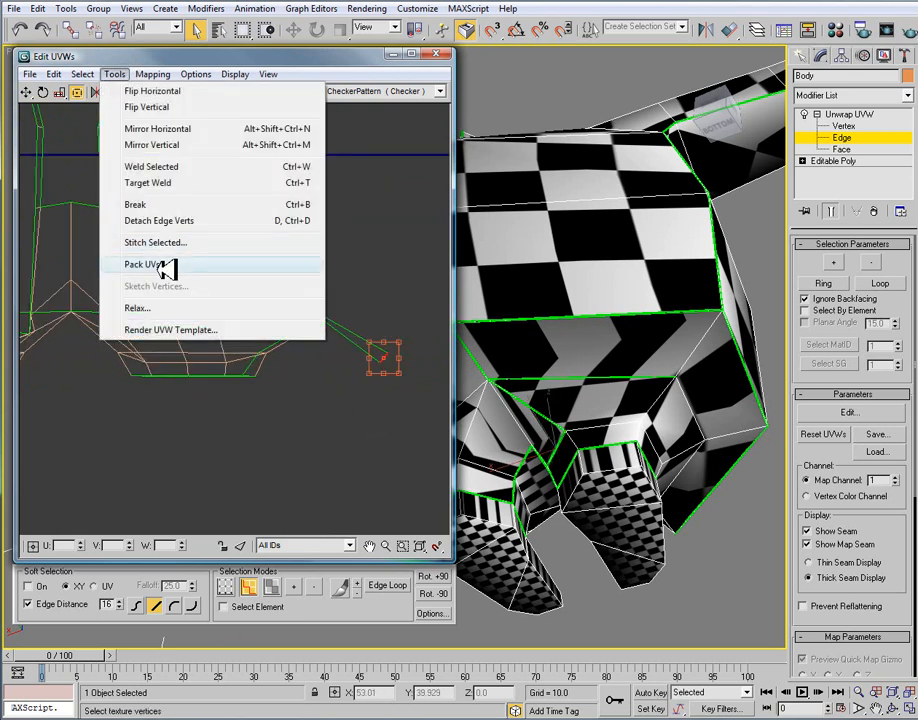
pyautogui.click(168, 242)
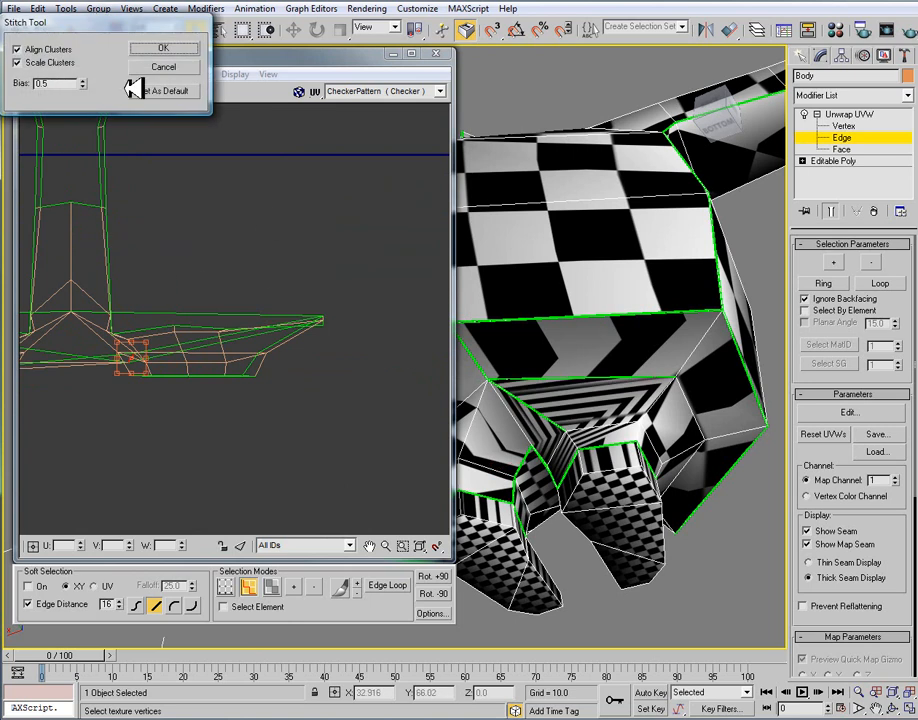
pyautogui.moveTo(64, 20); pyautogui.dragTo(508, 136)
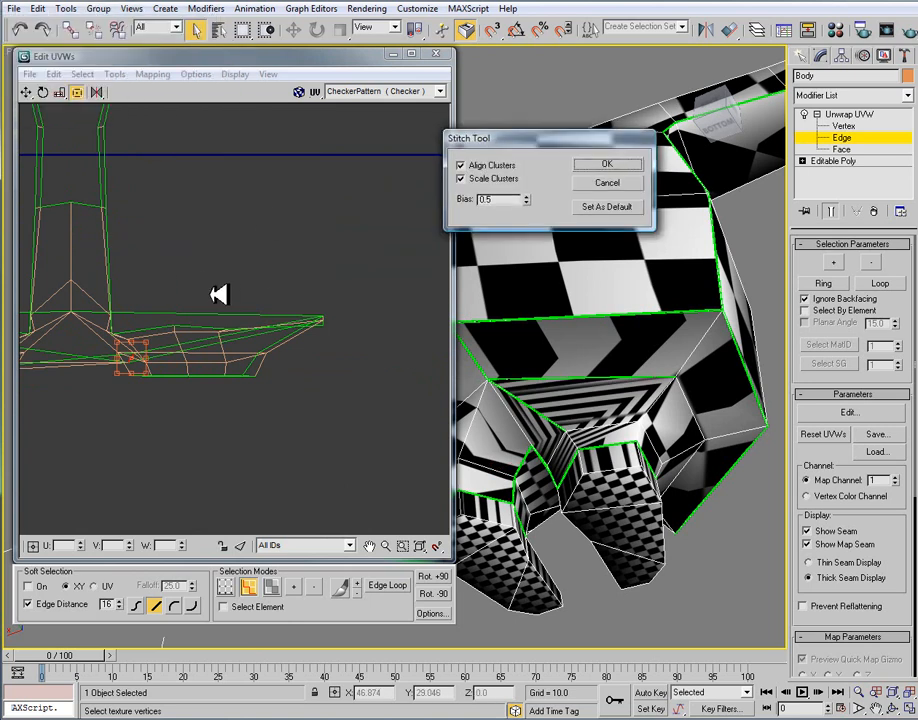
pyautogui.click(607, 183)
# Widen the UV editor and preview stitching the outlying strip's end edge at bias 1.0, 0.0 and 0.5, with cluster alignment and scaling off.
pyautogui.moveTo(462, 316); pyautogui.dragTo(722, 300)
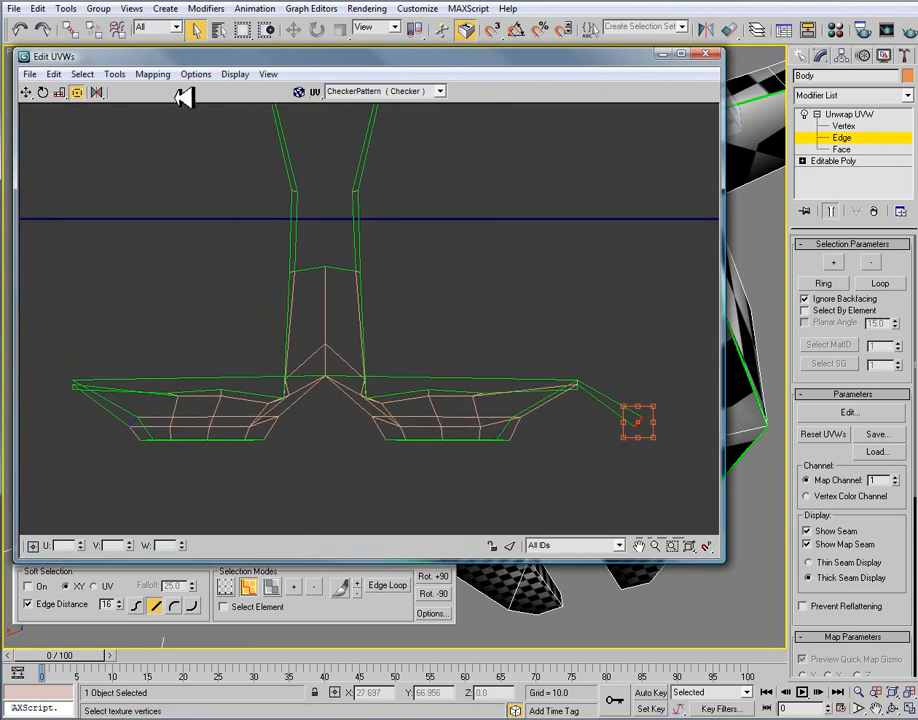
pyautogui.click(115, 74)
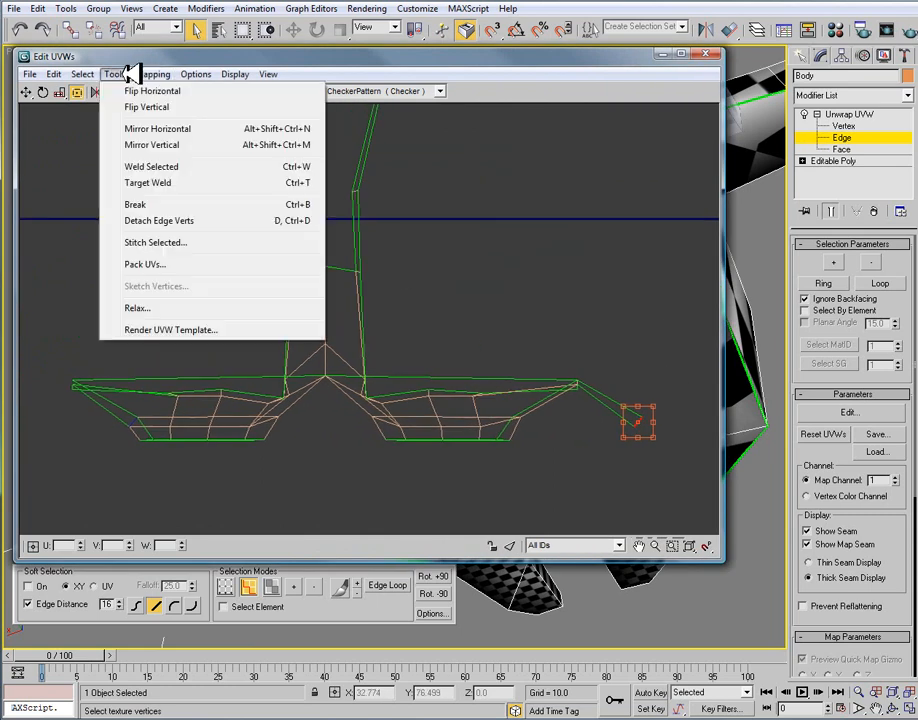
pyautogui.click(182, 242)
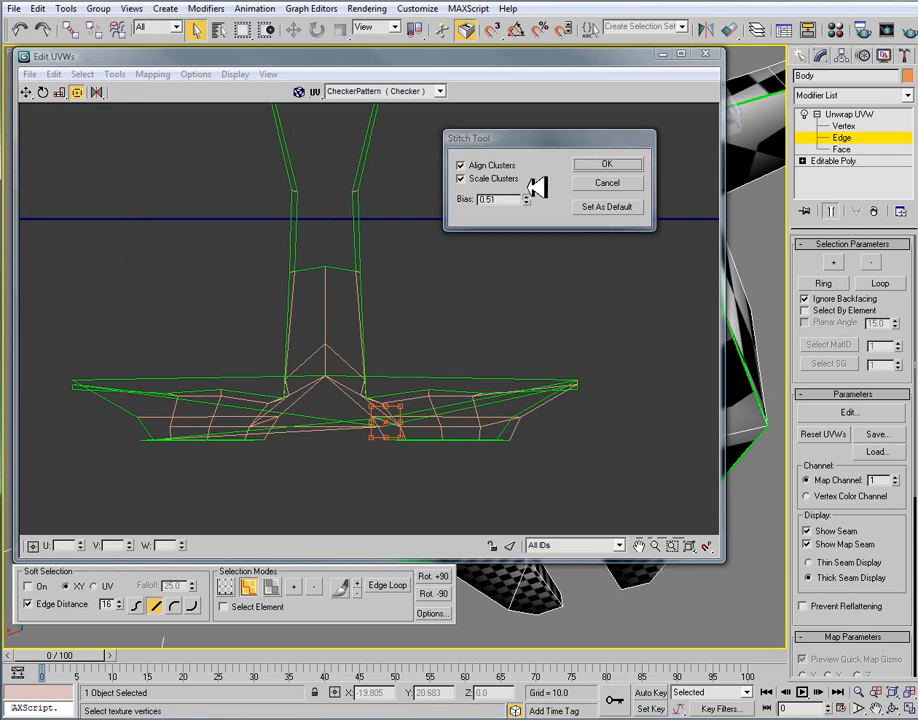
pyautogui.moveTo(533, 197)
pyautogui.mouseDown()
pyautogui.moveTo(533, 179)
pyautogui.moveTo(529, 188)
pyautogui.mouseUp()
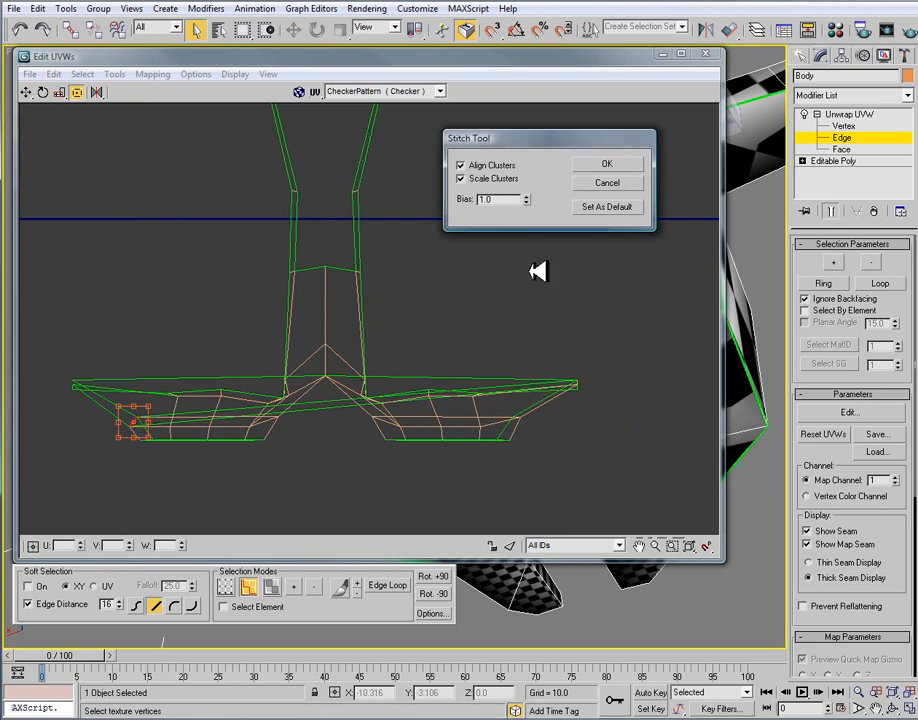
pyautogui.moveTo(538, 200); pyautogui.dragTo(550, 408)
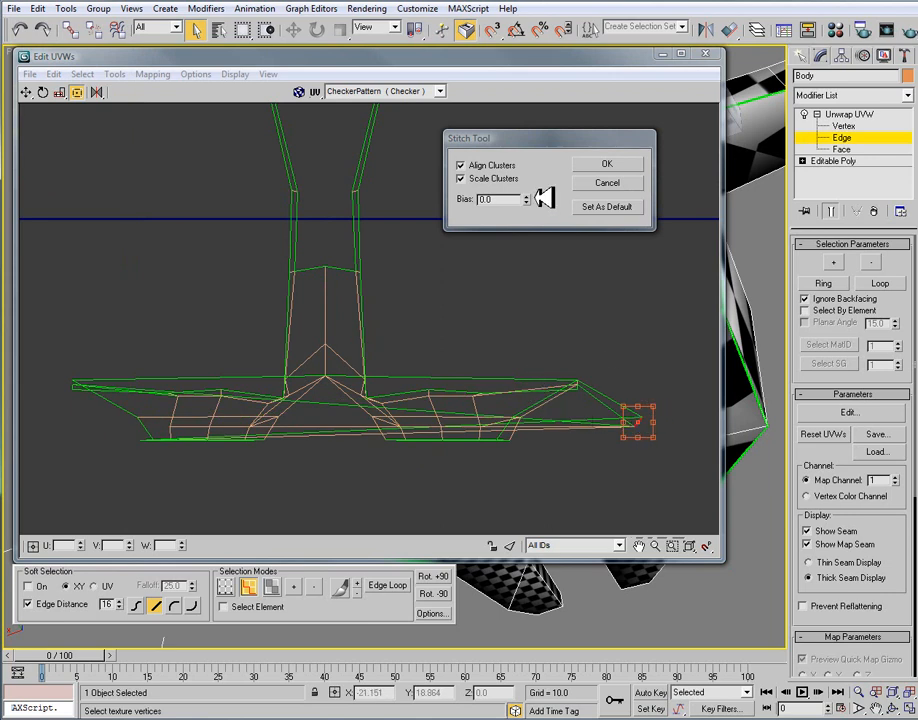
pyautogui.moveTo(515, 199); pyautogui.dragTo(364, 188)
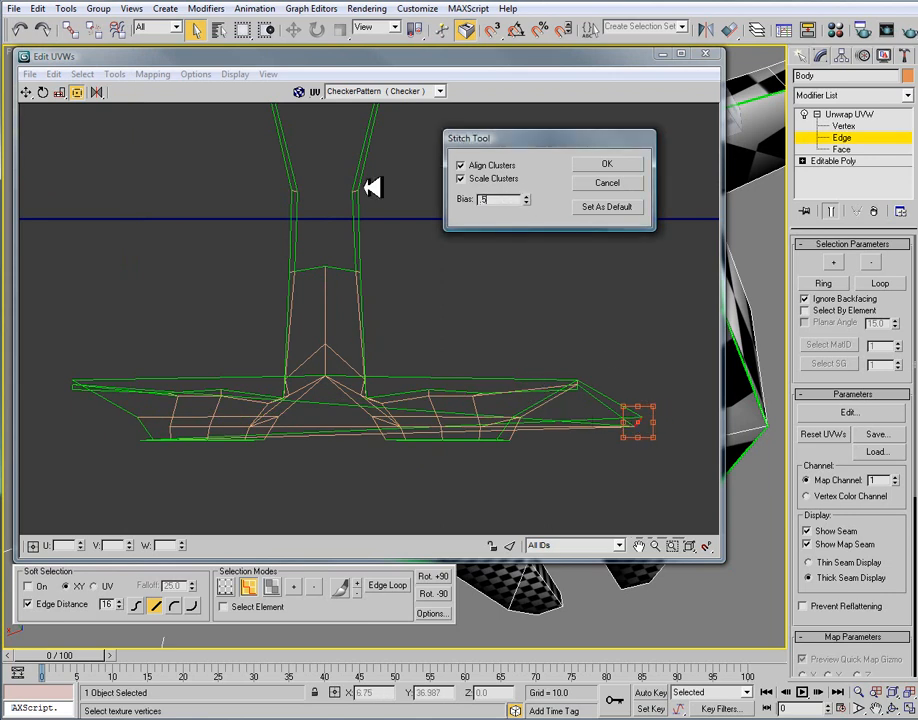
pyautogui.write('.5')
pyautogui.press('Return')
pyautogui.click(492, 178)
pyautogui.click(488, 165)
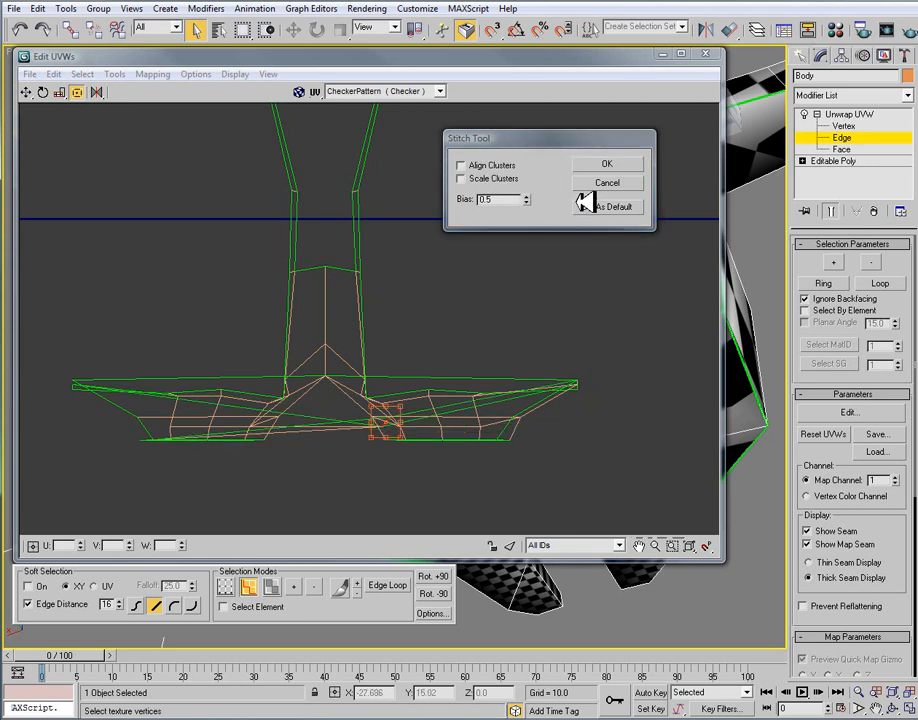
pyautogui.click(628, 186)
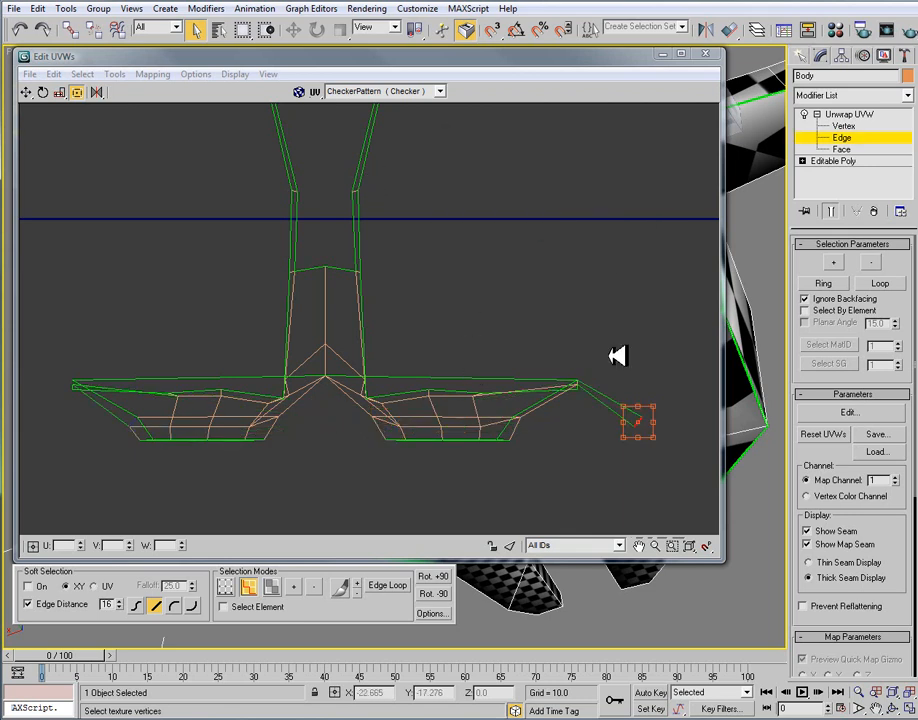
# Break the thin outlying strip face off the trouser cluster and move it to the opposite leg's outer side, over its matching edges.
pyautogui.click(606, 430)
pyautogui.press('3')
pyautogui.moveTo(621, 443); pyautogui.dragTo(622, 385)
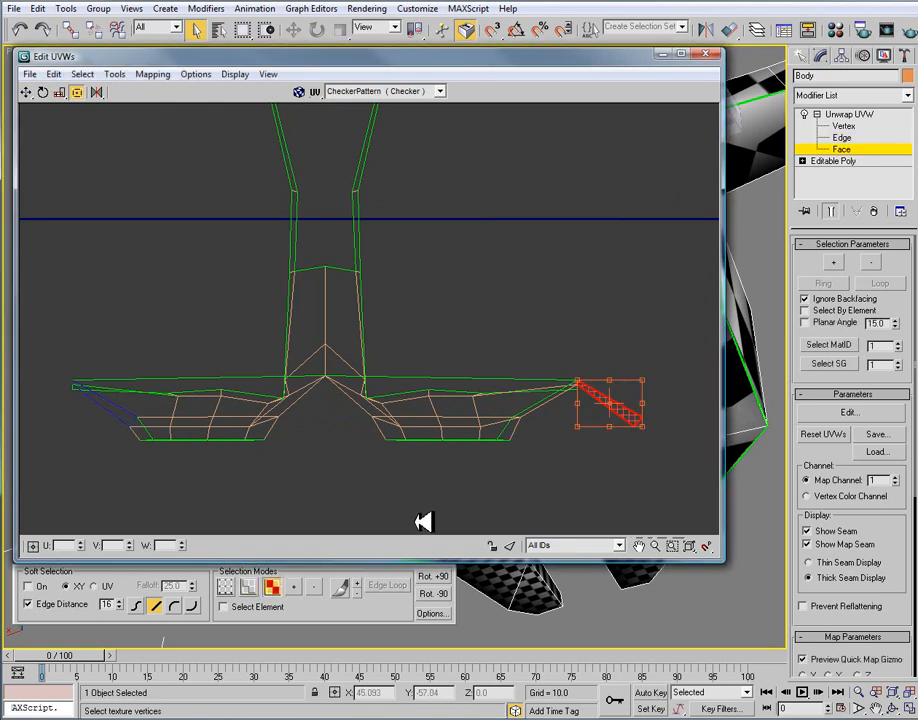
pyautogui.click(114, 74)
pyautogui.click(147, 205)
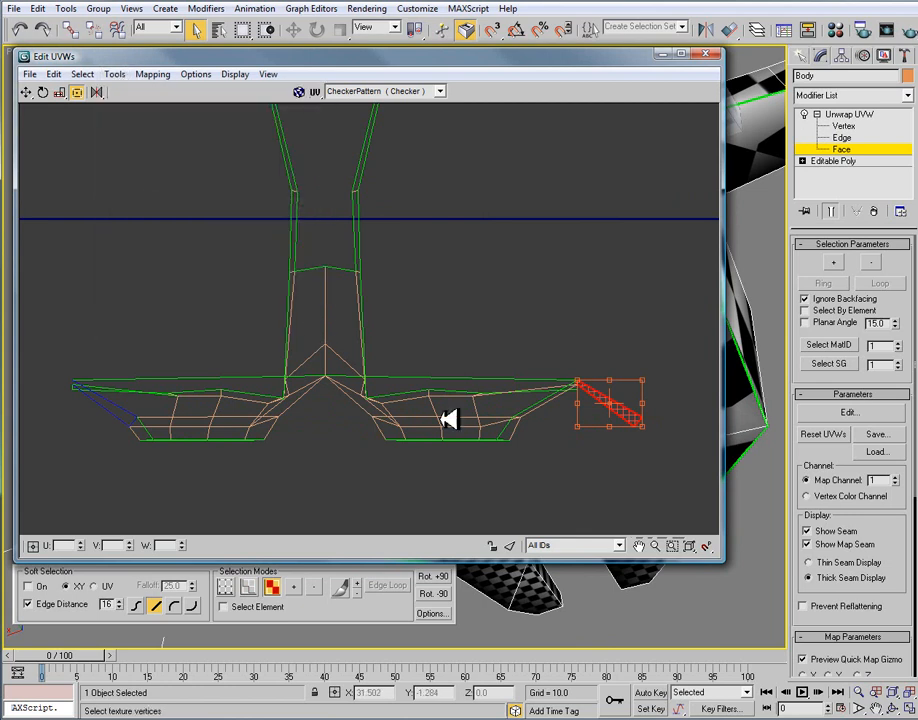
pyautogui.moveTo(637, 420); pyautogui.dragTo(131, 416)
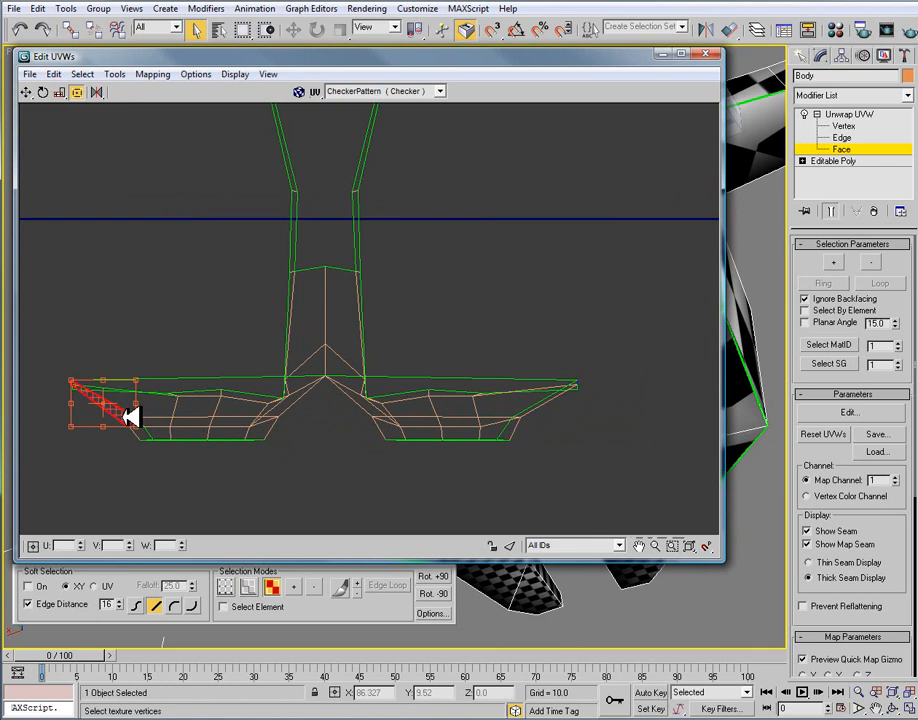
# Stitch the moved strip's lower end edge to the adjoining trouser leg edge.
pyautogui.click(152, 479)
pyautogui.click(248, 586)
pyautogui.scroll(5, 180, 432)
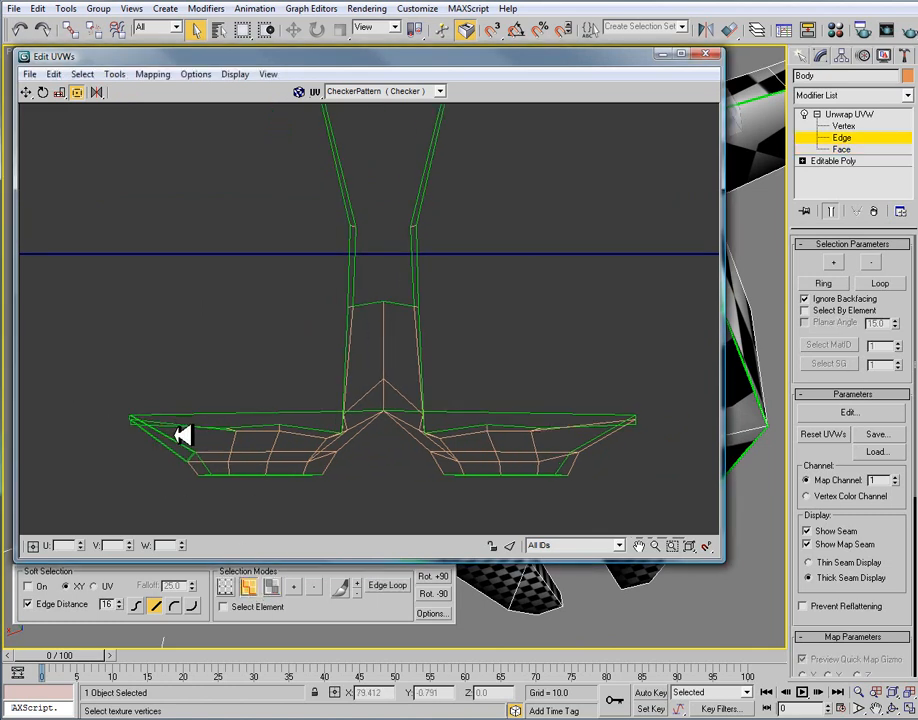
pyautogui.rightClick(200, 540)
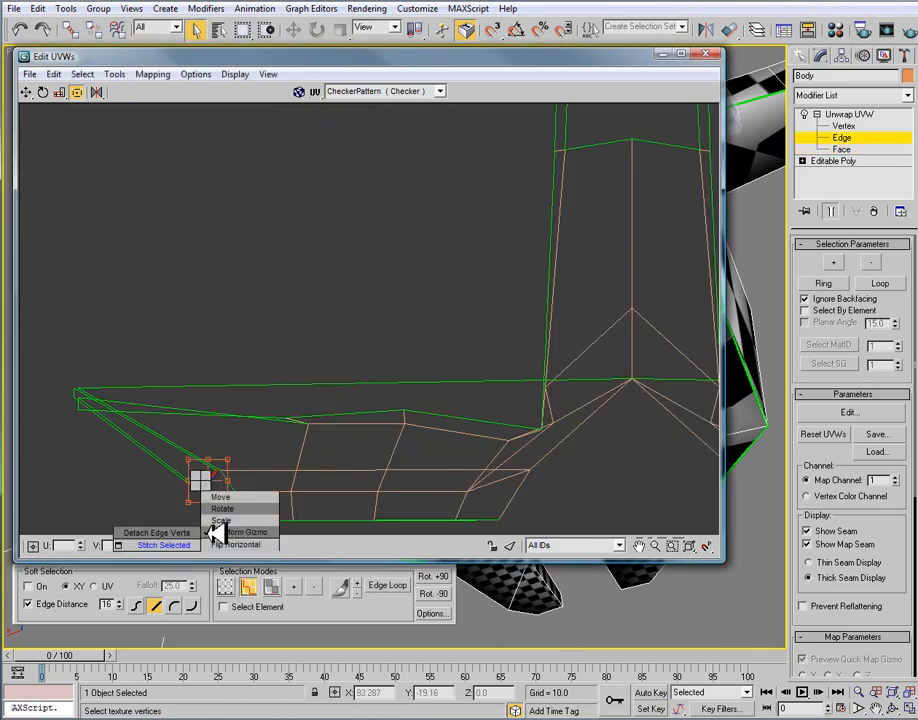
pyautogui.click(176, 545)
pyautogui.moveTo(182, 478); pyautogui.dragTo(216, 495, button='middle')
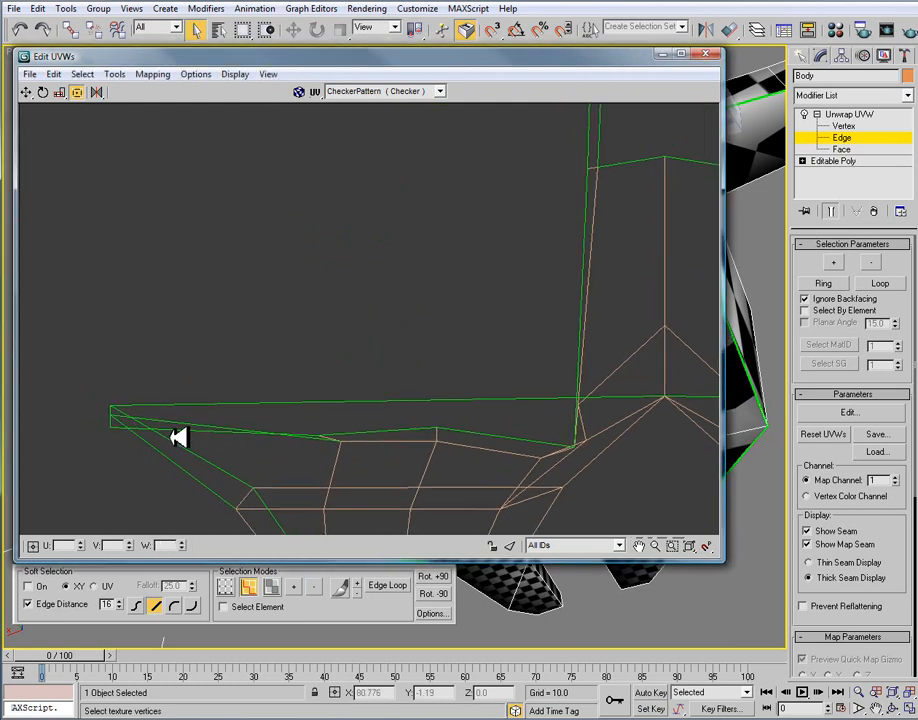
# Try to stitch the short edge at the strip's outer tip.
pyautogui.scroll(-6, 178, 437)
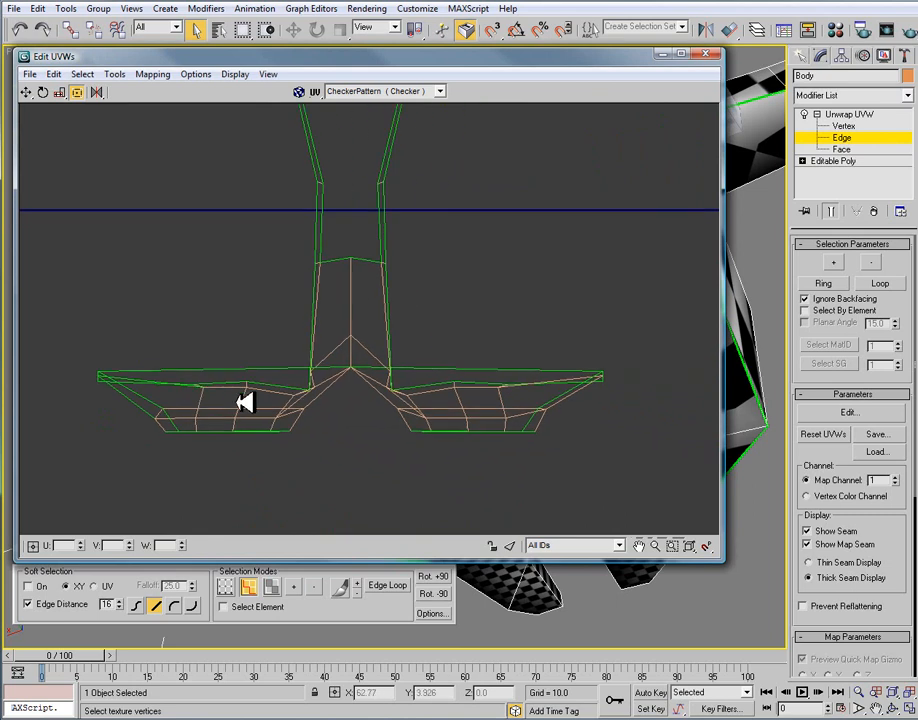
pyautogui.scroll(6, 200, 370)
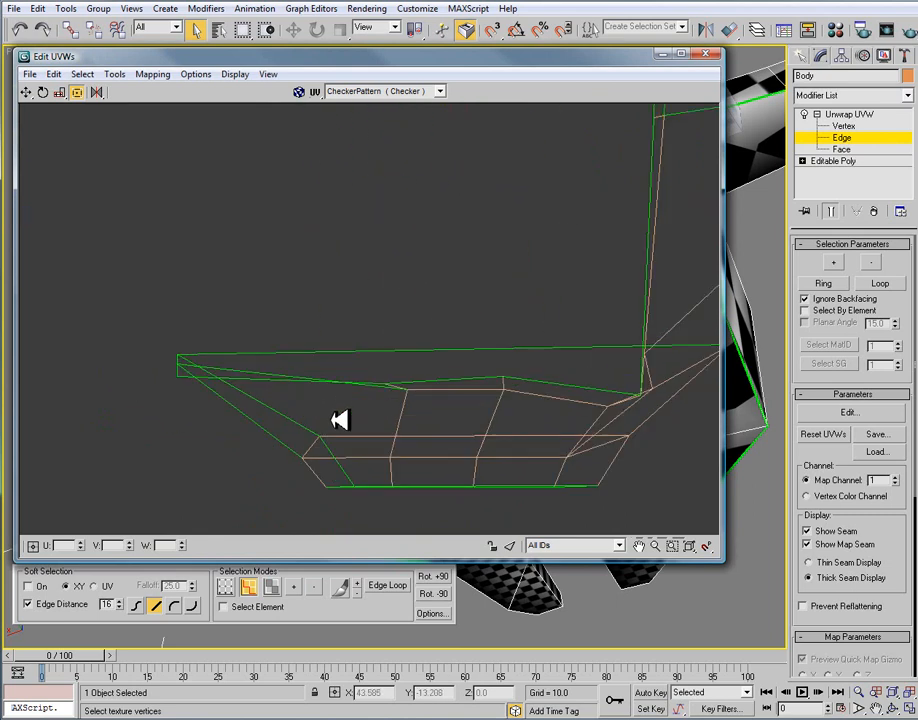
pyautogui.click(139, 341)
pyautogui.rightClick(140, 341)
pyautogui.click(114, 399)
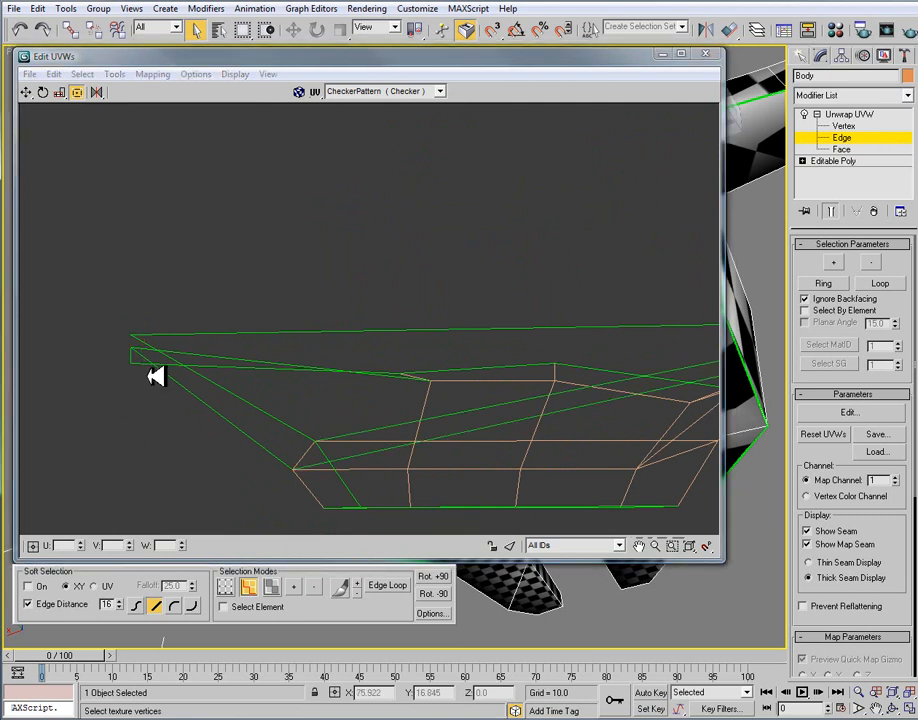
pyautogui.scroll(-5, 287, 371)
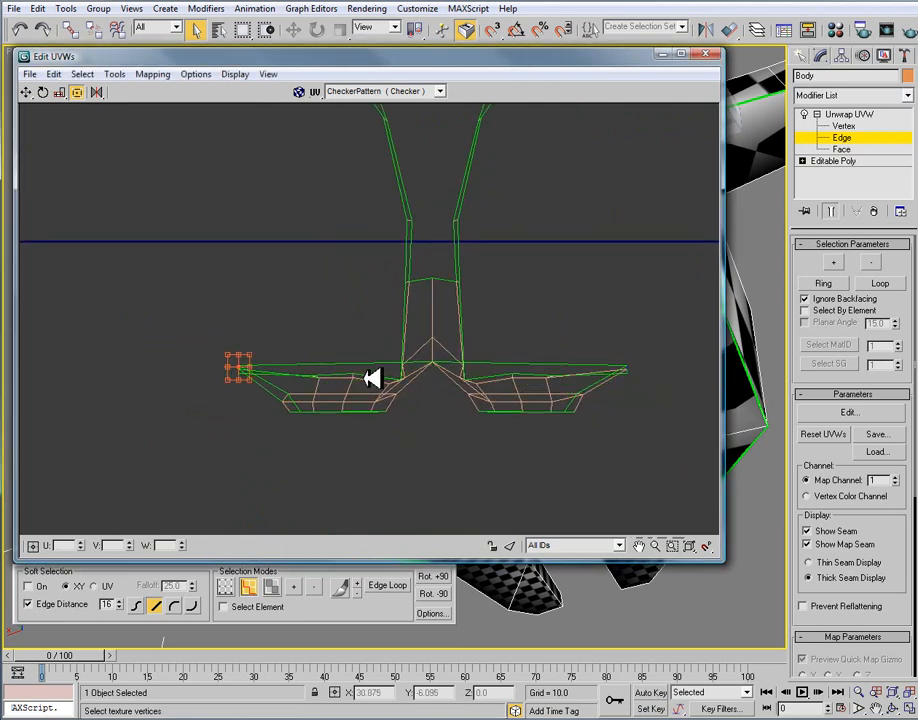
pyautogui.scroll(5, 280, 380)
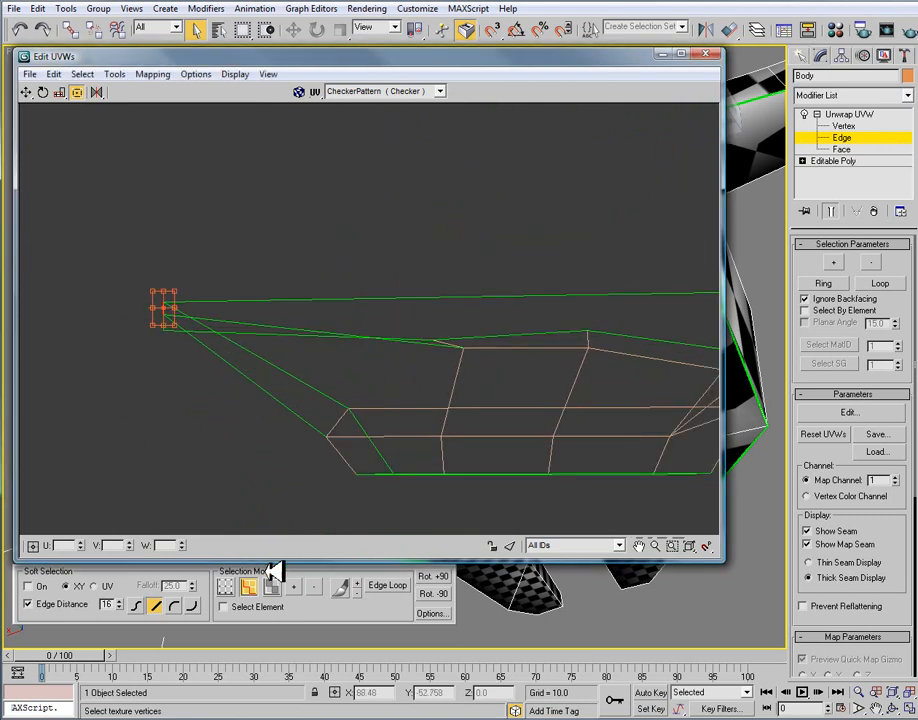
# Switch to vertex selection and pull the overlapping vertices at the strip's outer tip slightly apart.
pyautogui.press('3')
pyautogui.moveTo(306, 446); pyautogui.dragTo(310, 472, button='middle')
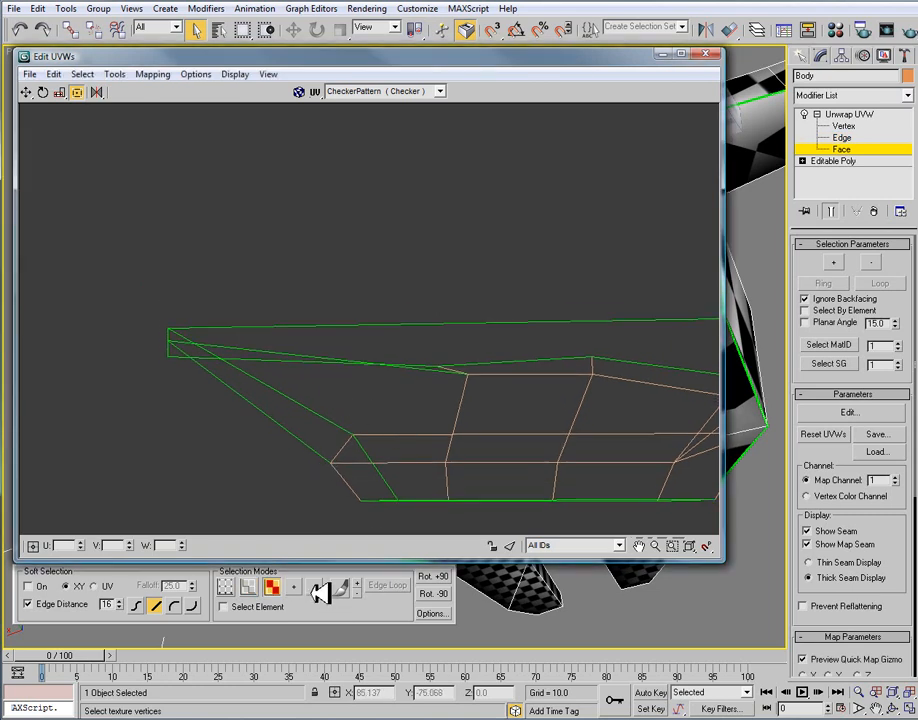
pyautogui.click(226, 586)
pyautogui.moveTo(190, 371)
pyautogui.mouseDown()
pyautogui.moveTo(193, 395)
pyautogui.moveTo(207, 357)
pyautogui.moveTo(194, 381)
pyautogui.mouseUp()
pyautogui.moveTo(188, 371); pyautogui.dragTo(185, 396)
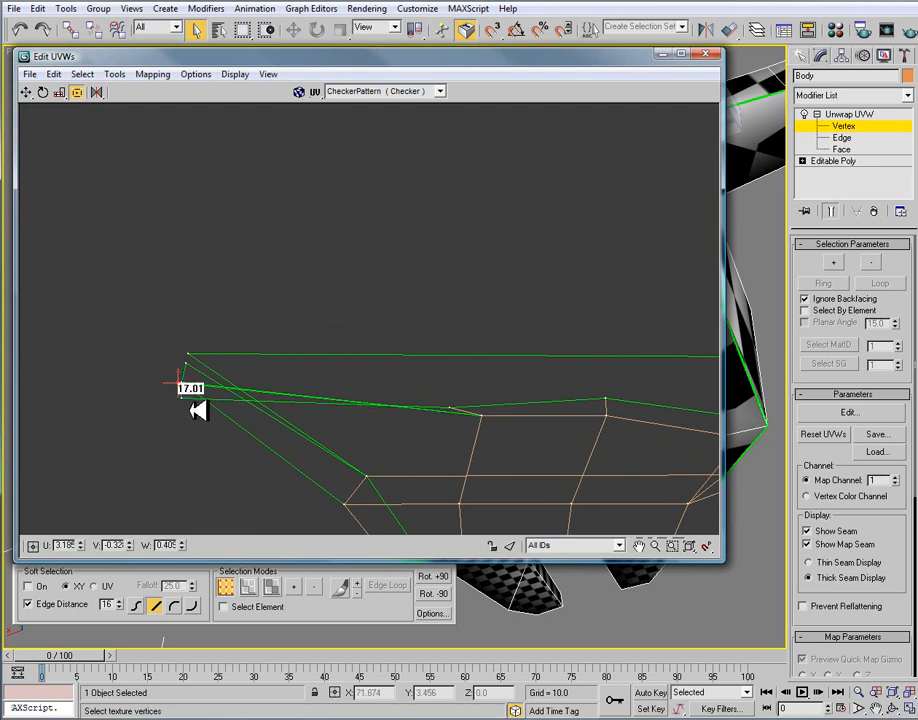
pyautogui.moveTo(184, 399); pyautogui.dragTo(171, 369)
pyautogui.scroll(4, 191, 390)
pyautogui.click(225, 467)
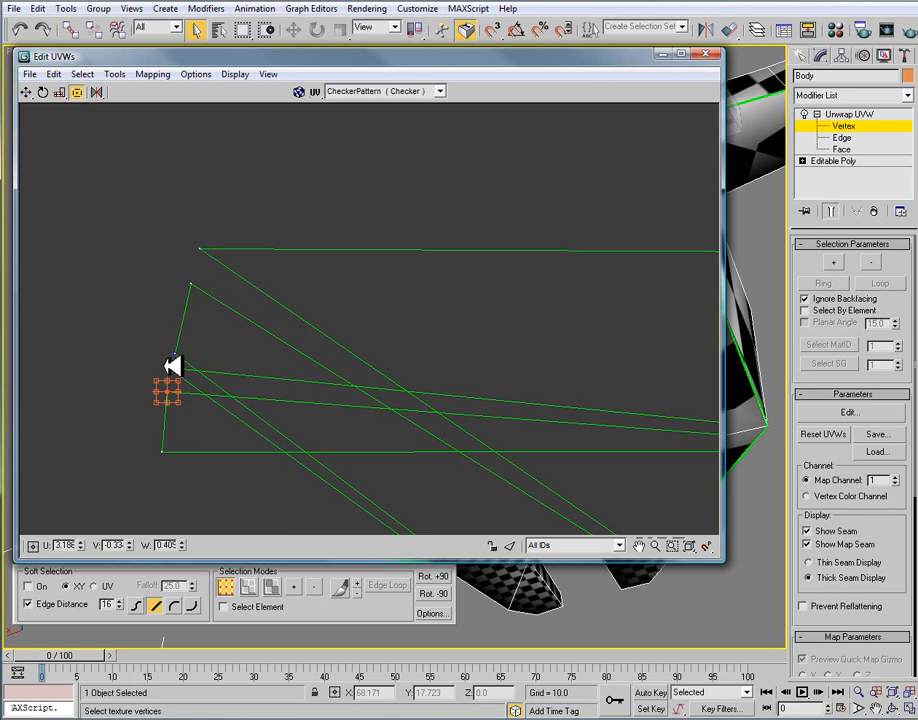
pyautogui.click(126, 75)
pyautogui.click(158, 286)
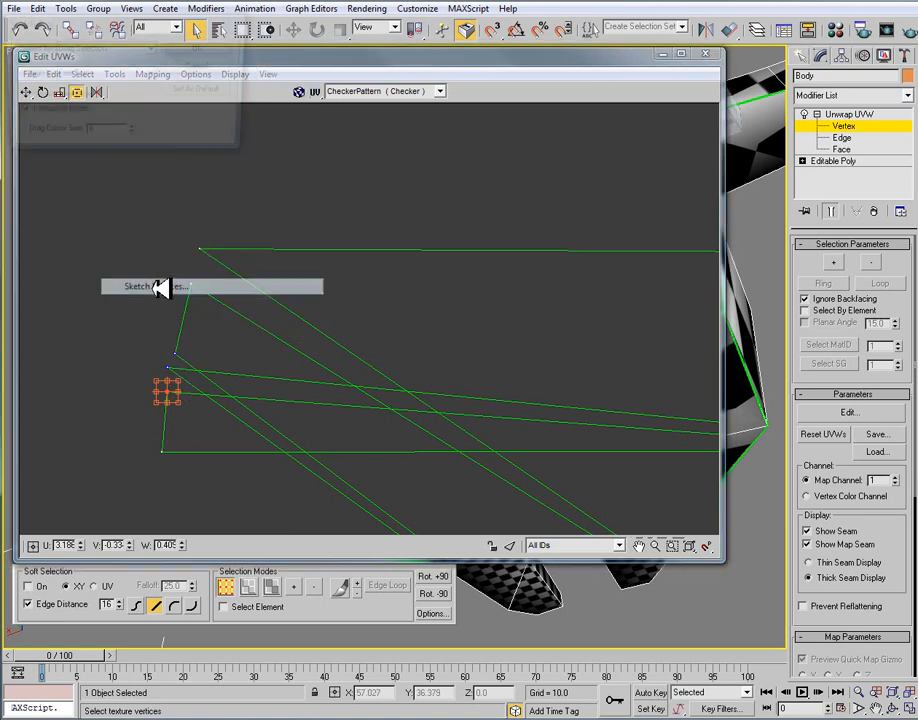
pyautogui.click(205, 67)
pyautogui.click(98, 9)
pyautogui.click(195, 143)
pyautogui.click(124, 75)
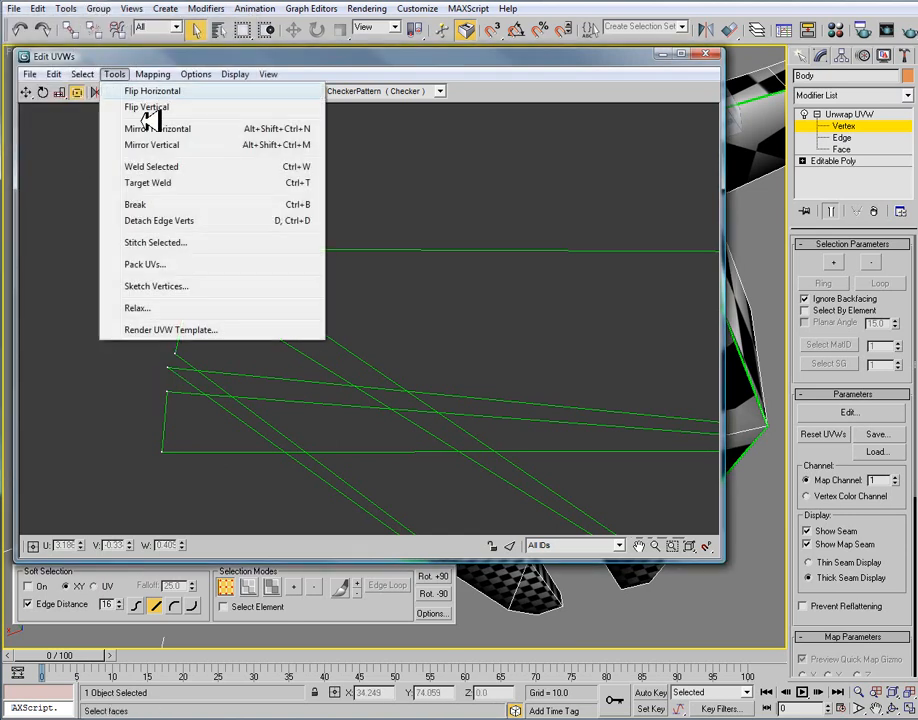
pyautogui.click(193, 287)
pyautogui.click(200, 66)
pyautogui.click(114, 74)
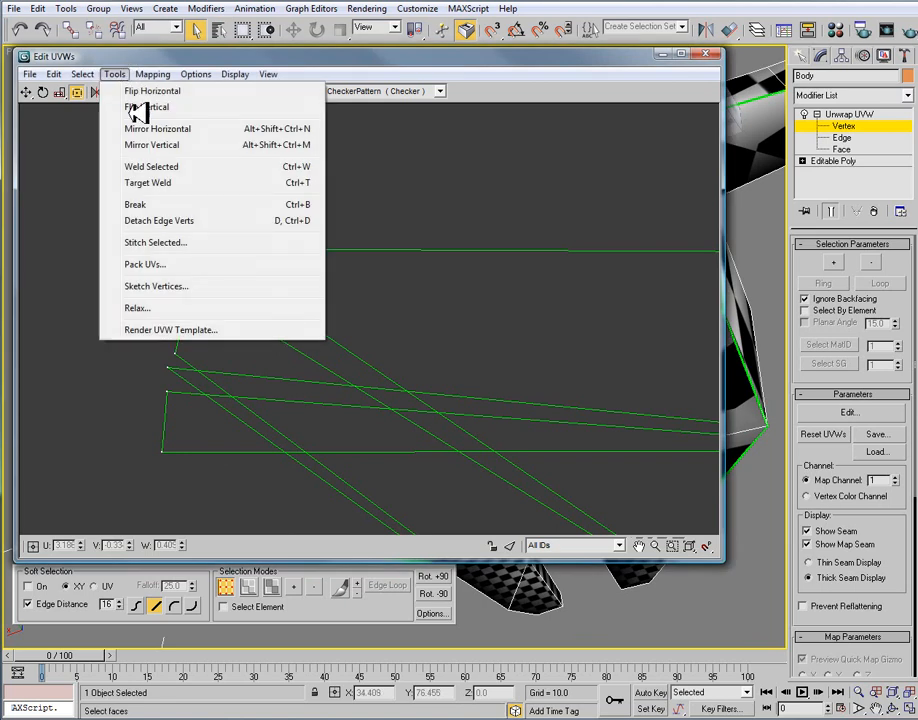
pyautogui.click(172, 242)
pyautogui.click(607, 183)
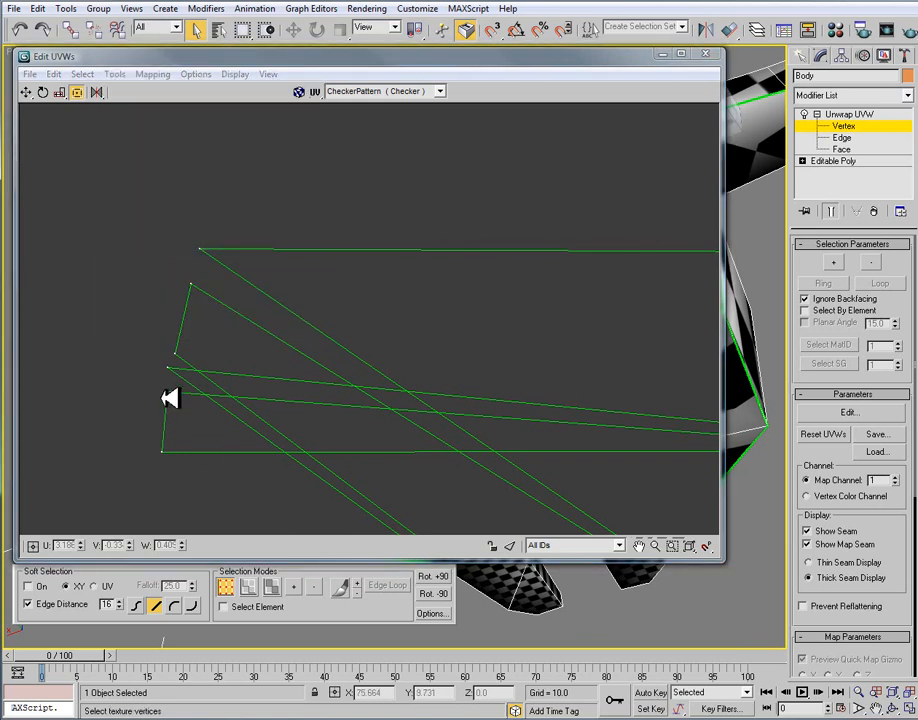
# Stitch the selected outer-tip vertex to its matching vertex with cluster alignment and scaling on and bias 0.5.
pyautogui.click(168, 396)
pyautogui.click(114, 74)
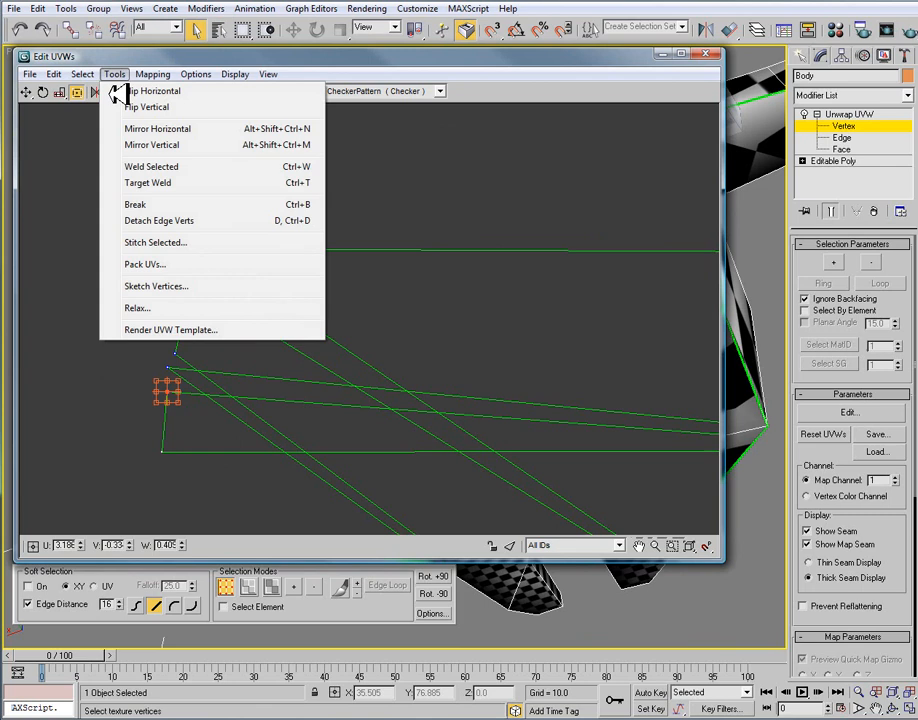
pyautogui.click(152, 242)
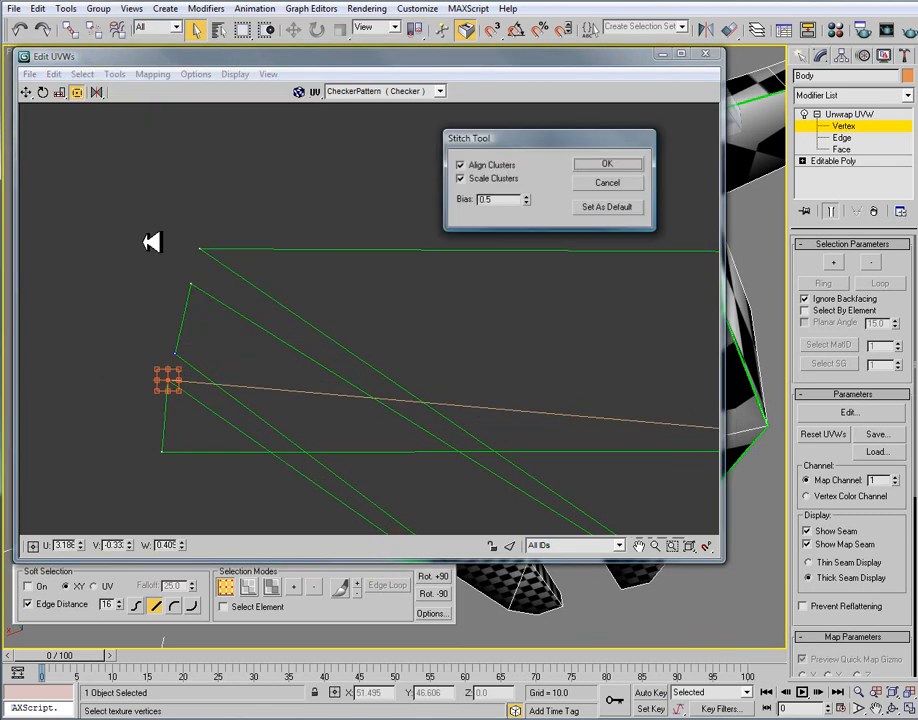
pyautogui.click(612, 164)
# Stitch the upper of the two split middle vertices at the strip's outer tip to its matching vertex.
pyautogui.moveTo(182, 361); pyautogui.dragTo(179, 333)
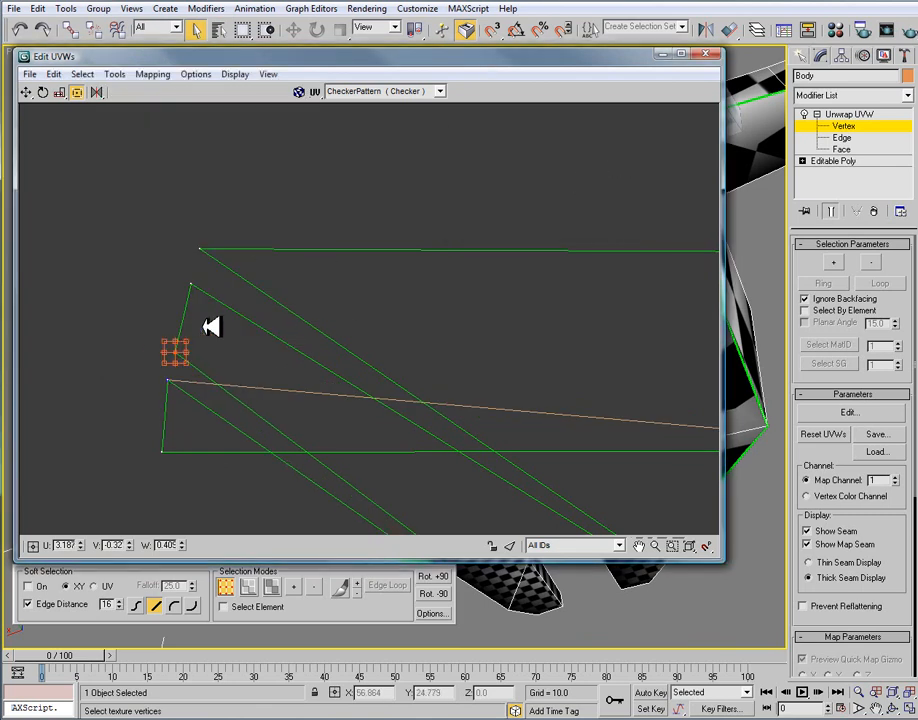
pyautogui.click(116, 75)
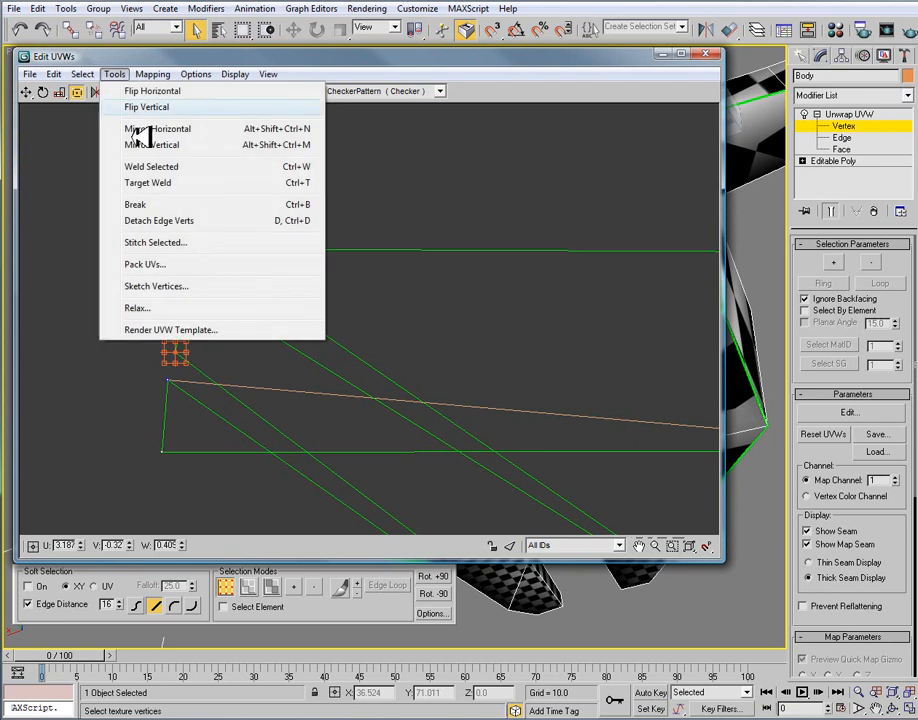
pyautogui.click(148, 242)
pyautogui.click(640, 164)
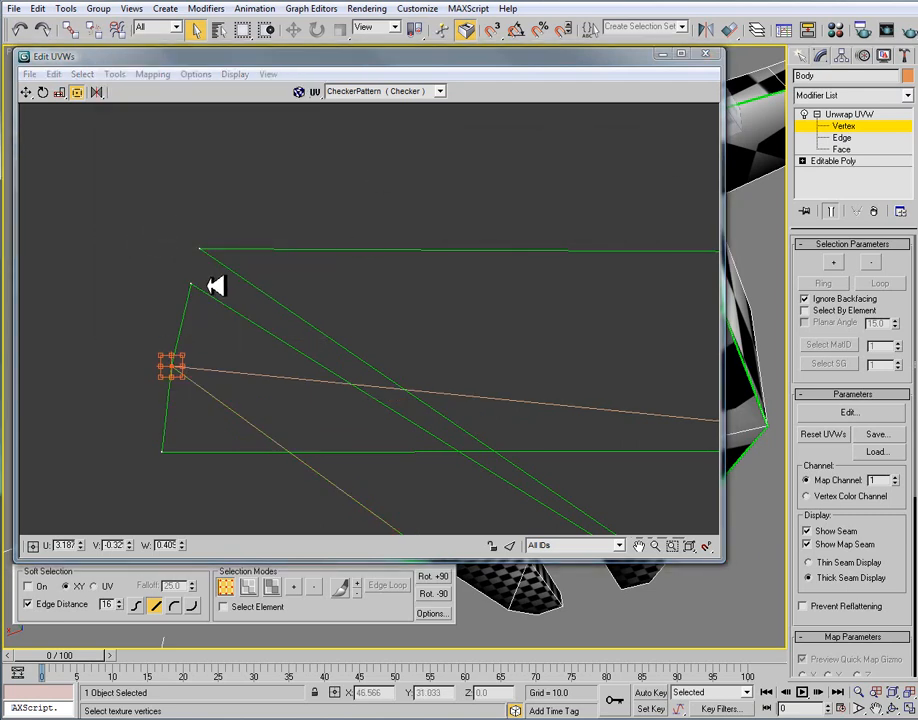
# Try to stitch the two uppermost vertices at the strip's outer tip.
pyautogui.click(191, 285)
pyautogui.rightClick(191, 284)
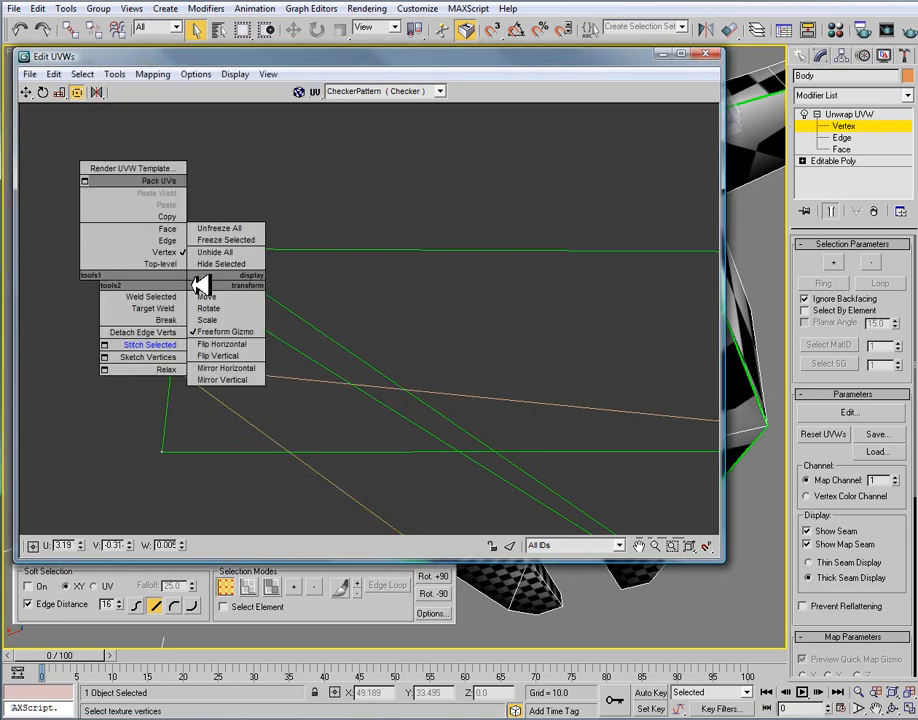
pyautogui.click(161, 347)
pyautogui.click(201, 250)
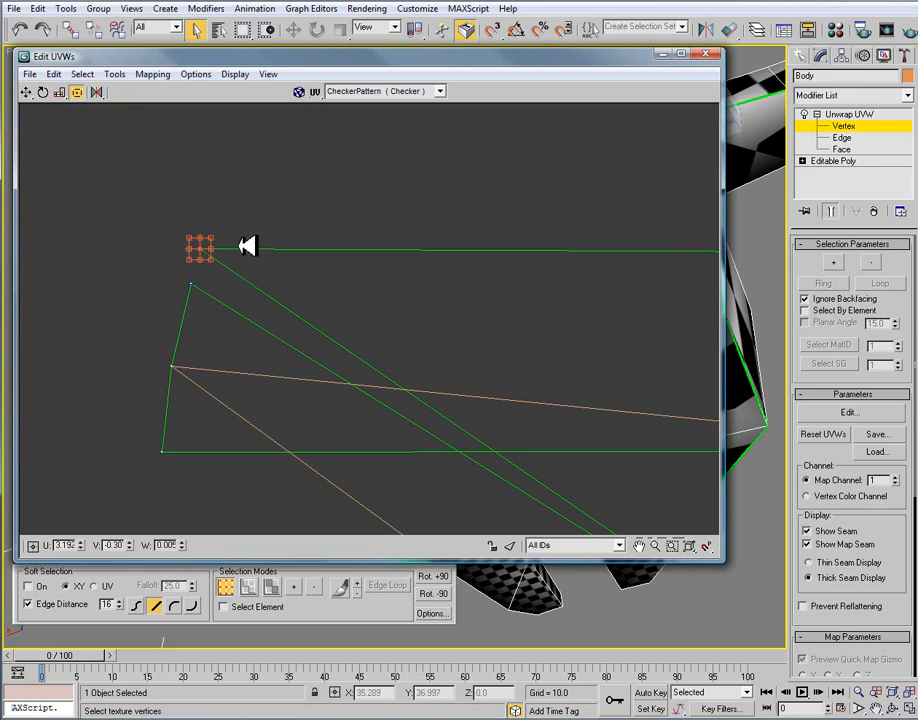
pyautogui.click(118, 74)
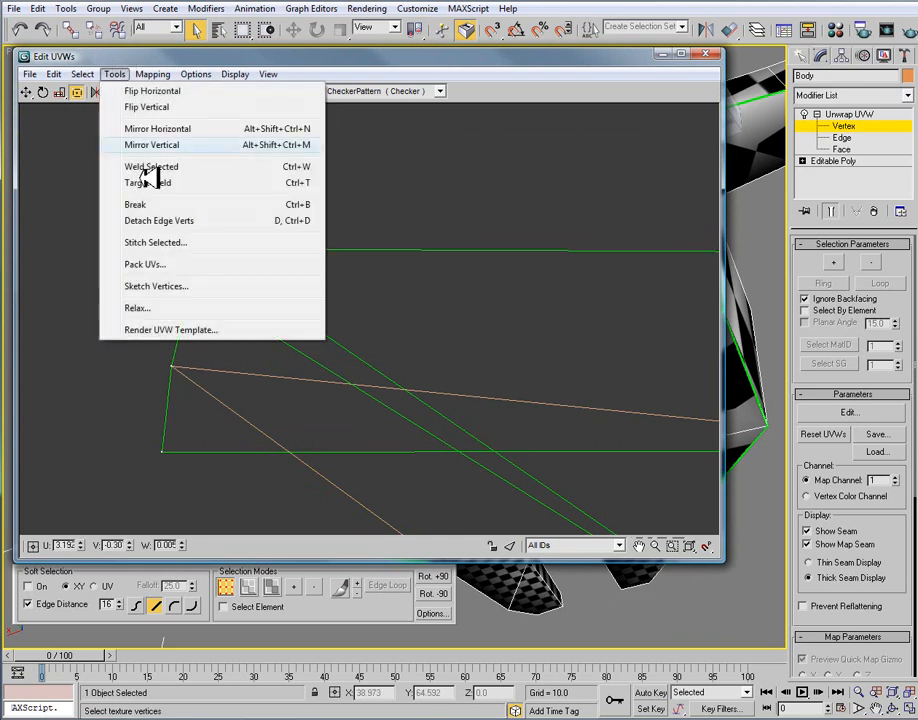
pyautogui.click(161, 242)
pyautogui.click(624, 186)
# Nudge the left leg's lower outer-tip vertex slightly down and the next boundary vertex along that edge slightly up.
pyautogui.scroll(-8, 530, 328)
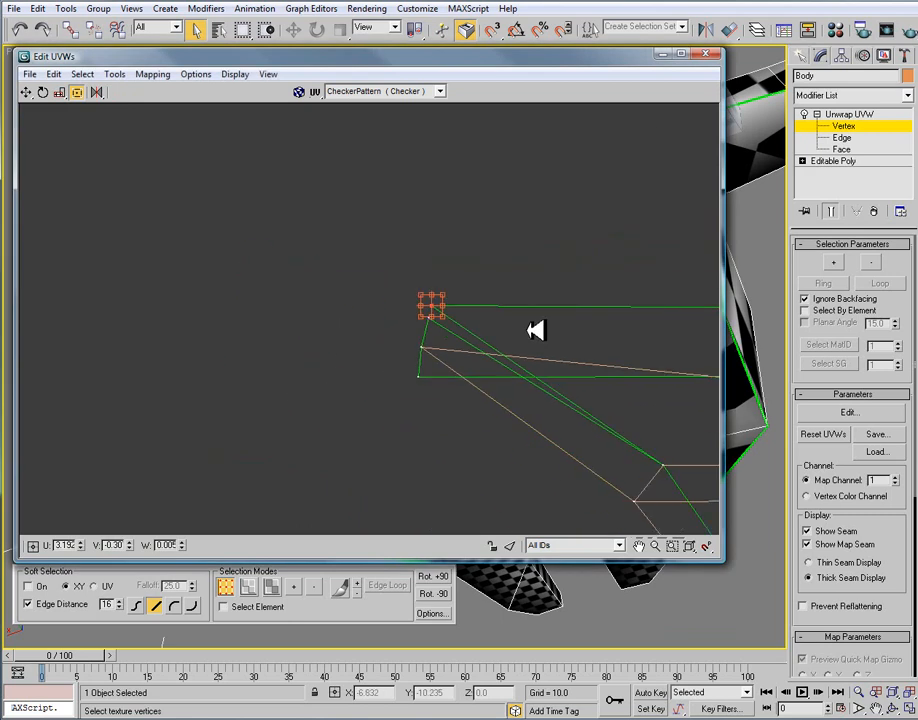
pyautogui.moveTo(612, 330); pyautogui.dragTo(387, 329, button='middle')
pyautogui.scroll(1, 387, 329)
pyautogui.scroll(4, 393, 330)
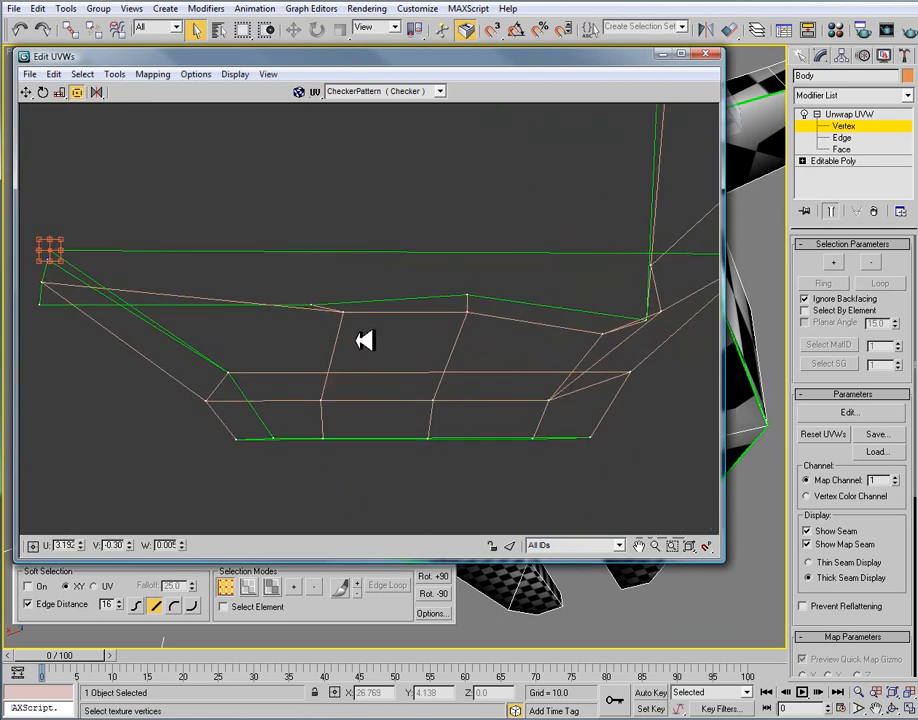
pyautogui.moveTo(50, 250); pyautogui.dragTo(45, 314)
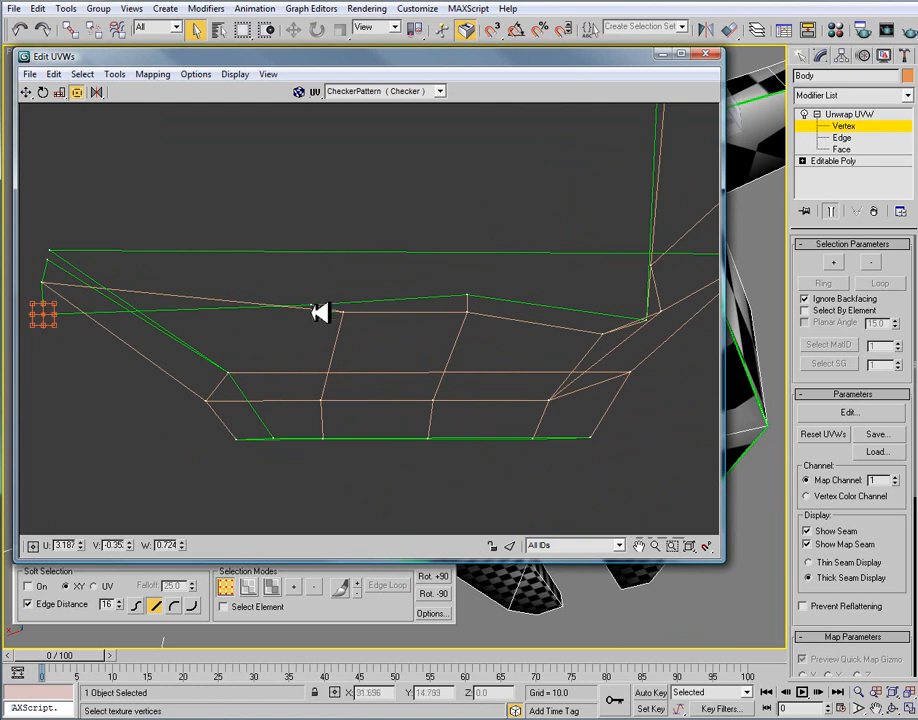
pyautogui.moveTo(313, 303)
pyautogui.mouseDown()
pyautogui.moveTo(315, 318)
pyautogui.moveTo(321, 295)
pyautogui.mouseUp()
# Move the boundary vertices at the inner corners of both trouser legs clear of the neighbouring mesh.
pyautogui.scroll(-3, 390, 385)
pyautogui.moveTo(540, 360); pyautogui.dragTo(421, 350, button='middle')
pyautogui.scroll(3, 421, 350)
pyautogui.click(424, 353)
pyautogui.moveTo(428, 353); pyautogui.dragTo(399, 328)
pyautogui.scroll(-2, 560, 370)
pyautogui.moveTo(567, 376); pyautogui.dragTo(587, 351)
pyautogui.moveTo(667, 360); pyautogui.dragTo(379, 339, button='middle')
pyautogui.scroll(-3, 472, 354)
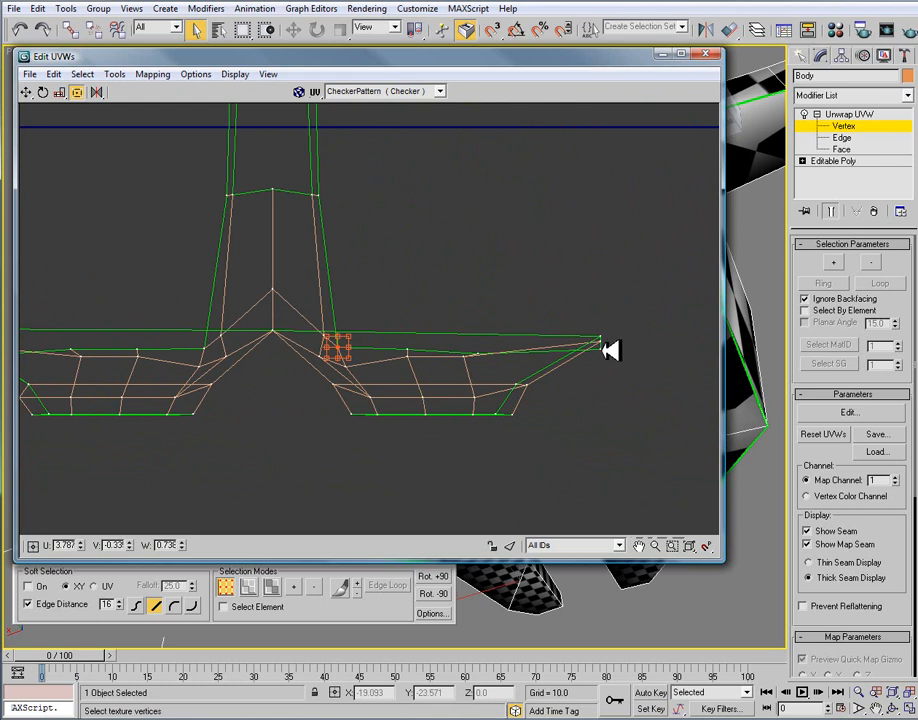
# Spread the overlapping vertices at the right leg's outer tip slightly apart.
pyautogui.moveTo(602, 347); pyautogui.dragTo(603, 355)
pyautogui.scroll(5, 612, 352)
pyautogui.moveTo(582, 293); pyautogui.dragTo(577, 258)
pyautogui.scroll(-4, 586, 260)
pyautogui.moveTo(498, 411); pyautogui.dragTo(543, 373, button='middle')
pyautogui.moveTo(437, 352)
pyautogui.mouseDown(button='middle')
pyautogui.moveTo(486, 361)
pyautogui.moveTo(504, 353)
pyautogui.mouseUp(button='middle')
pyautogui.moveTo(291, 300); pyautogui.dragTo(427, 324, button='middle')
pyautogui.scroll(-4, 427, 324)
pyautogui.scroll(-6, 425, 323)
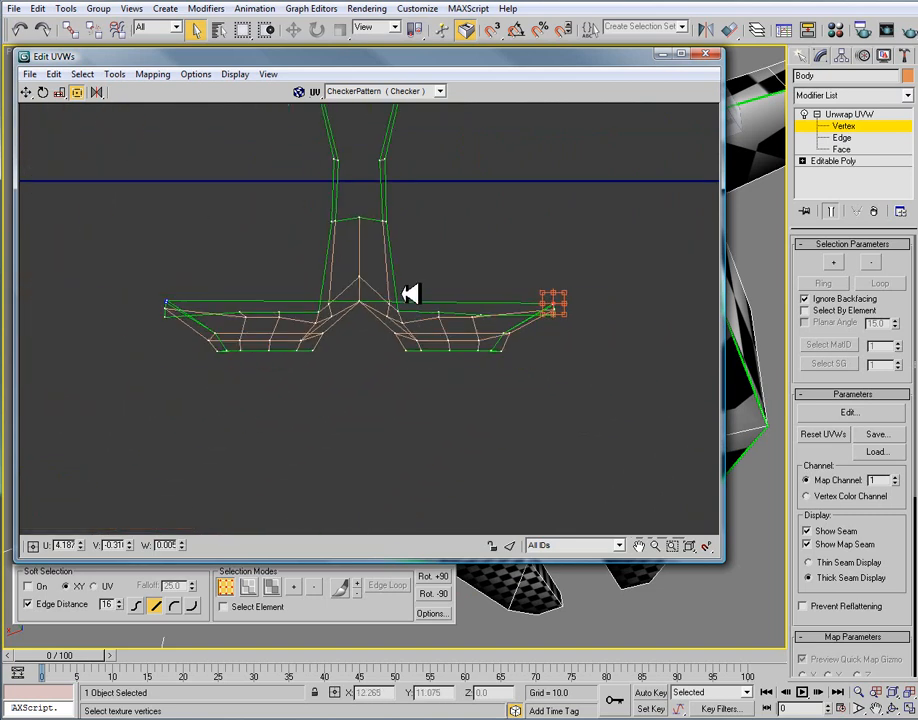
# Select all faces of the trouser cluster and examine their checker distortion on the model from below and in front.
pyautogui.click(271, 587)
pyautogui.moveTo(352, 369); pyautogui.dragTo(343, 429, button='middle')
pyautogui.moveTo(266, 197); pyautogui.dragTo(553, 433)
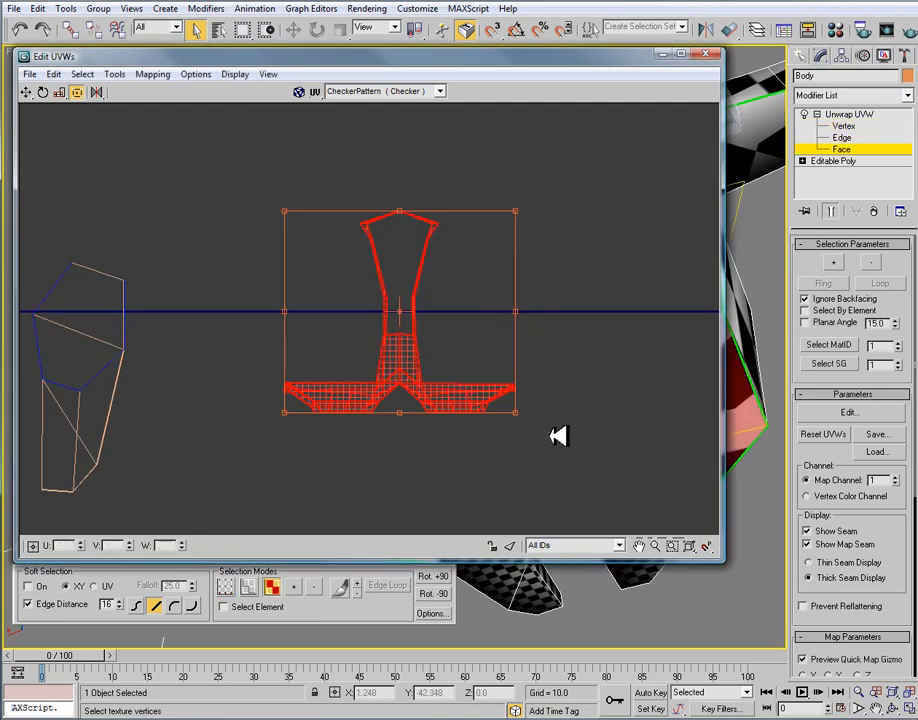
pyautogui.click(662, 52)
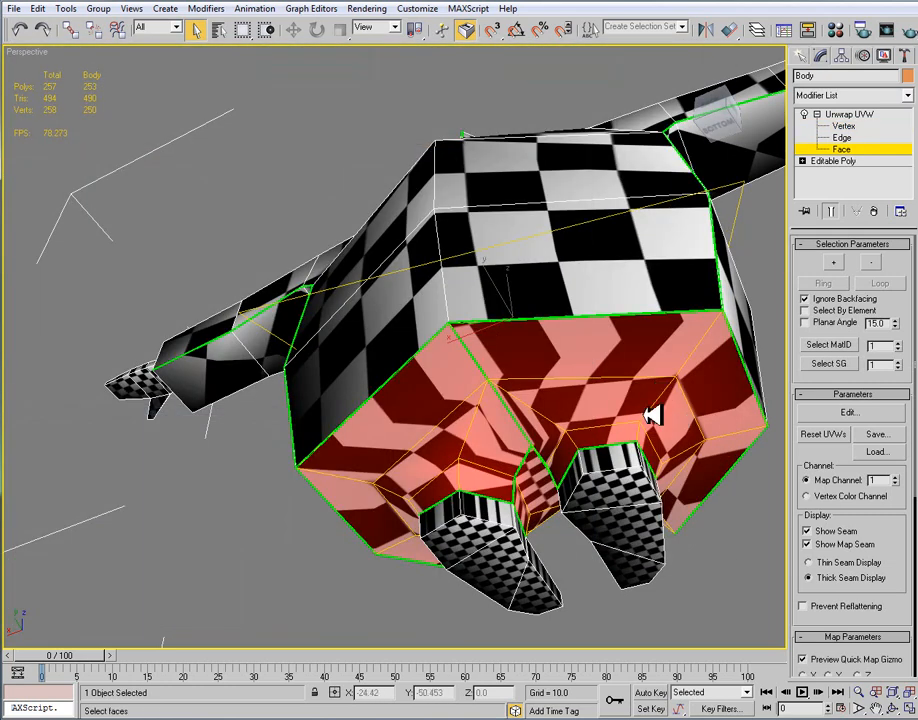
pyautogui.scroll(5, 660, 405)
pyautogui.keyDown('alt'); pyautogui.moveTo(648, 402); pyautogui.dragTo(636, 416, button='middle'); pyautogui.keyUp('alt')
pyautogui.keyDown('alt'); pyautogui.moveTo(525, 333); pyautogui.dragTo(444, 517, button='middle'); pyautogui.keyUp('alt')
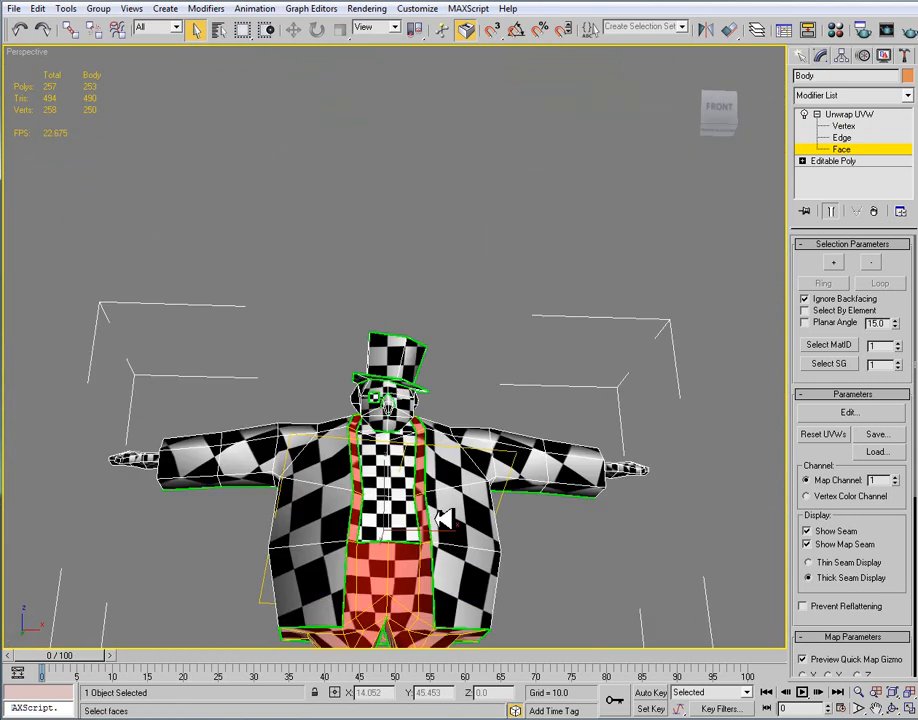
pyautogui.click(270, 718)
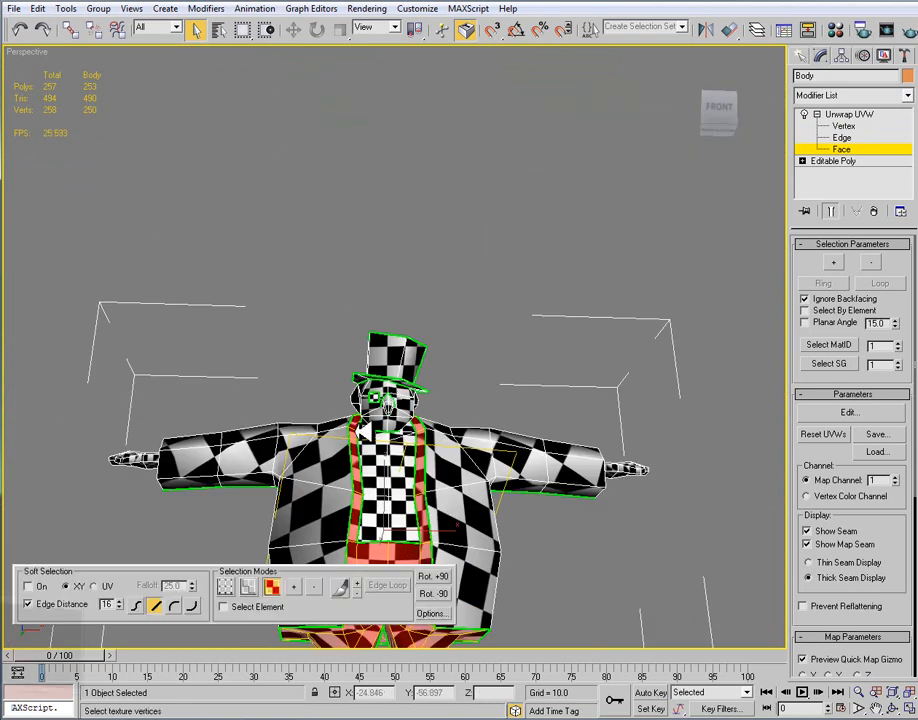
# Try relaxing the trouser cluster by face angles with 100 iterations, amount 0.1 and stretch 0, and undo the relaxing.
pyautogui.click(120, 74)
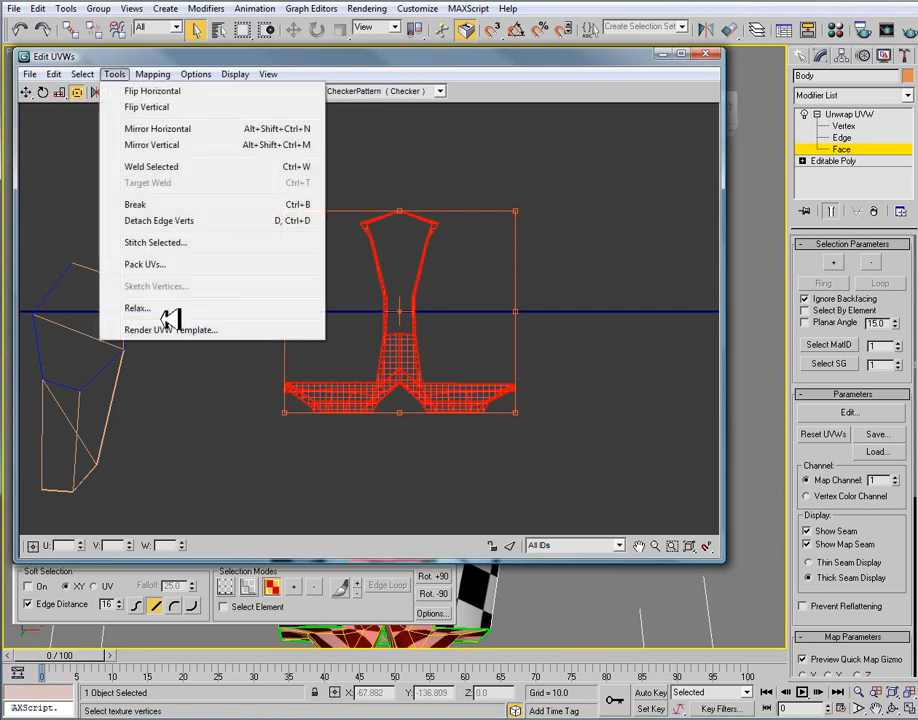
pyautogui.click(168, 306)
pyautogui.click(130, 113)
pyautogui.click(120, 122)
pyautogui.click(179, 178)
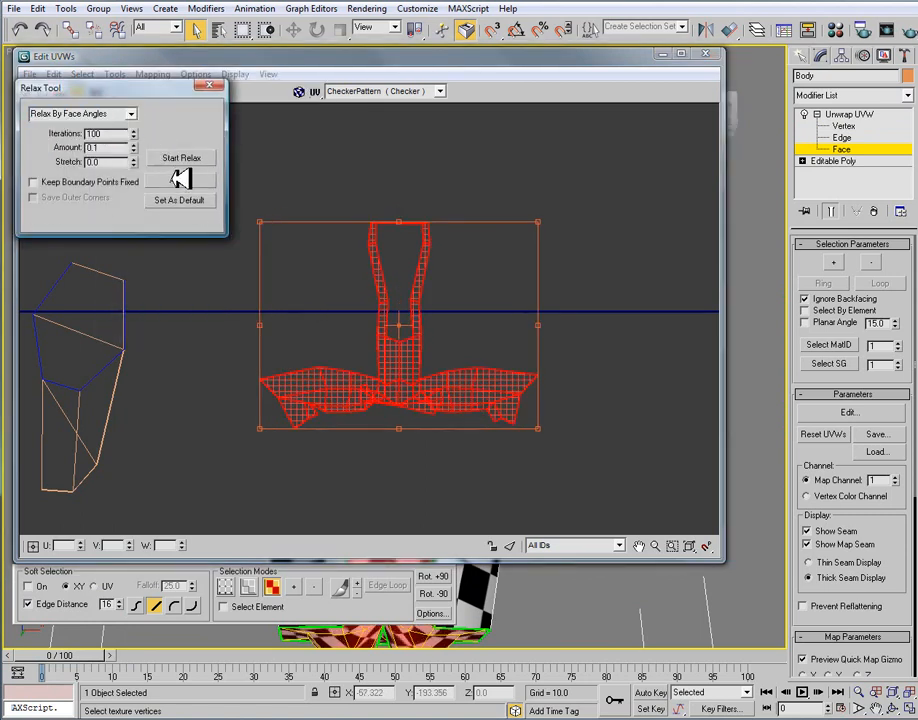
pyautogui.click(182, 158)
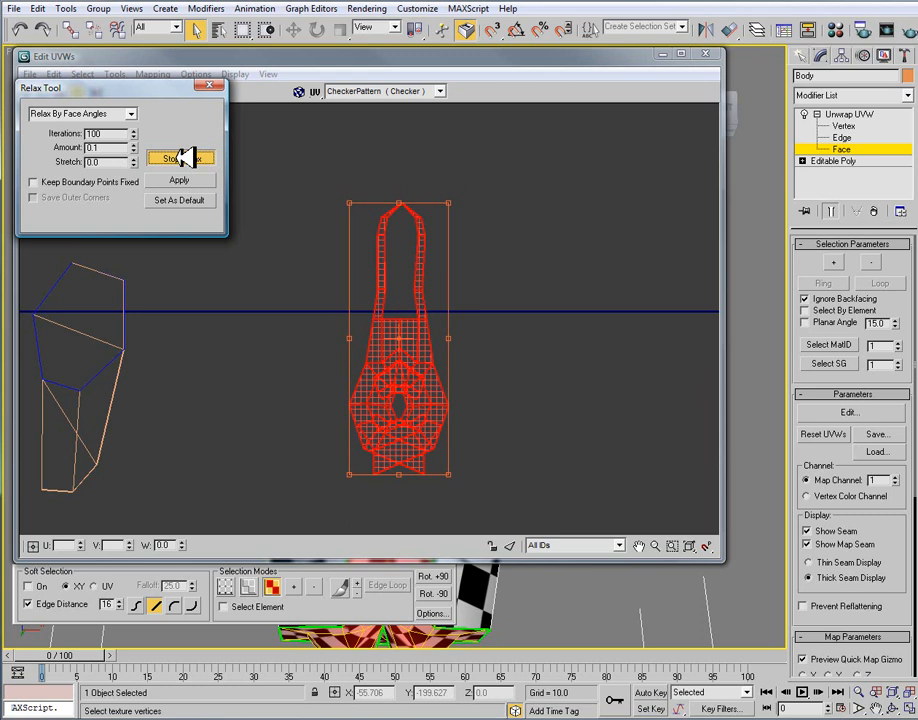
pyautogui.click(182, 158)
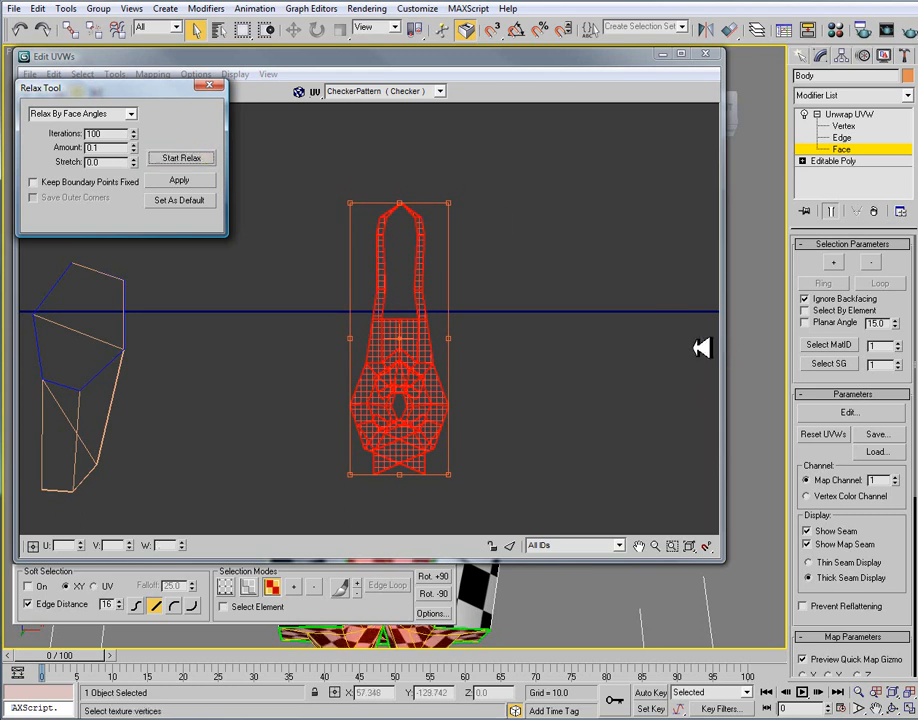
pyautogui.hotkey('ctrl', 'z')
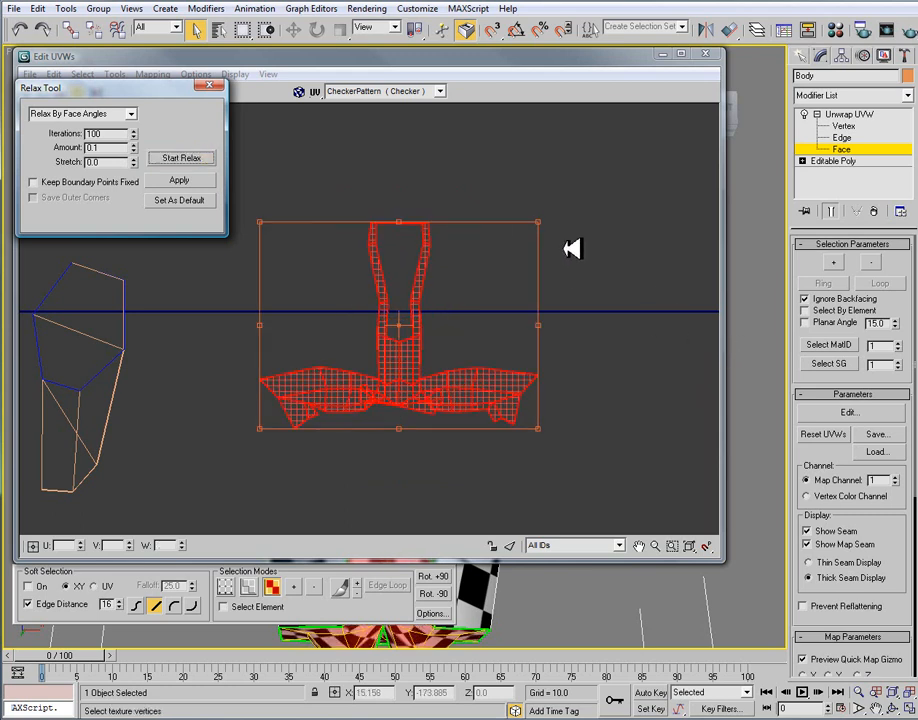
pyautogui.hotkey('ctrl', 'y')
pyautogui.click(597, 392)
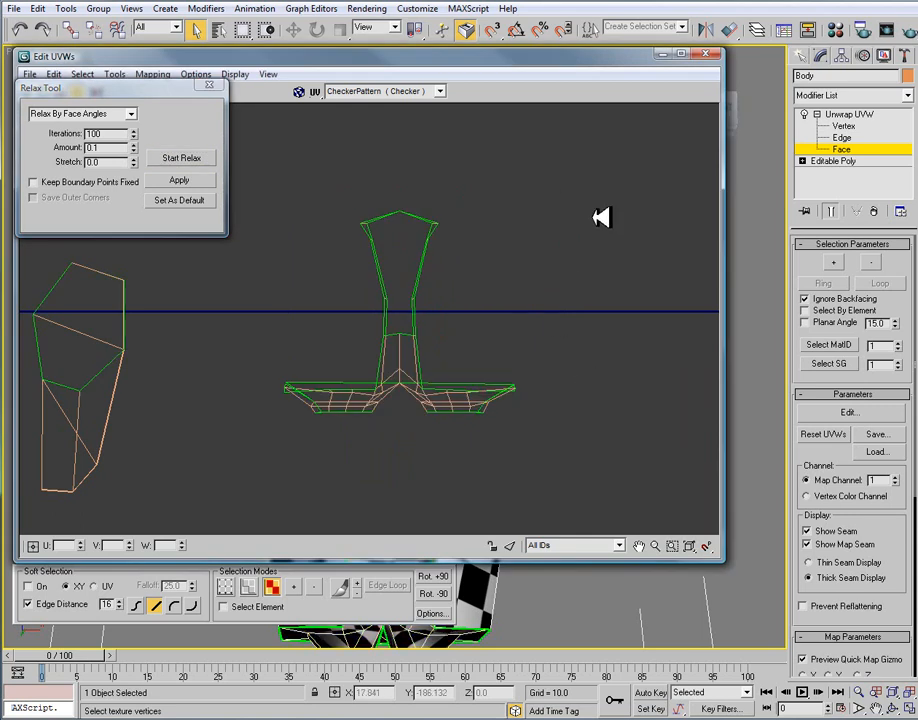
# Break the trouser front's UVs along the centre edge, the two vertical side edges and the short edges at their lower ends.
pyautogui.click(669, 54)
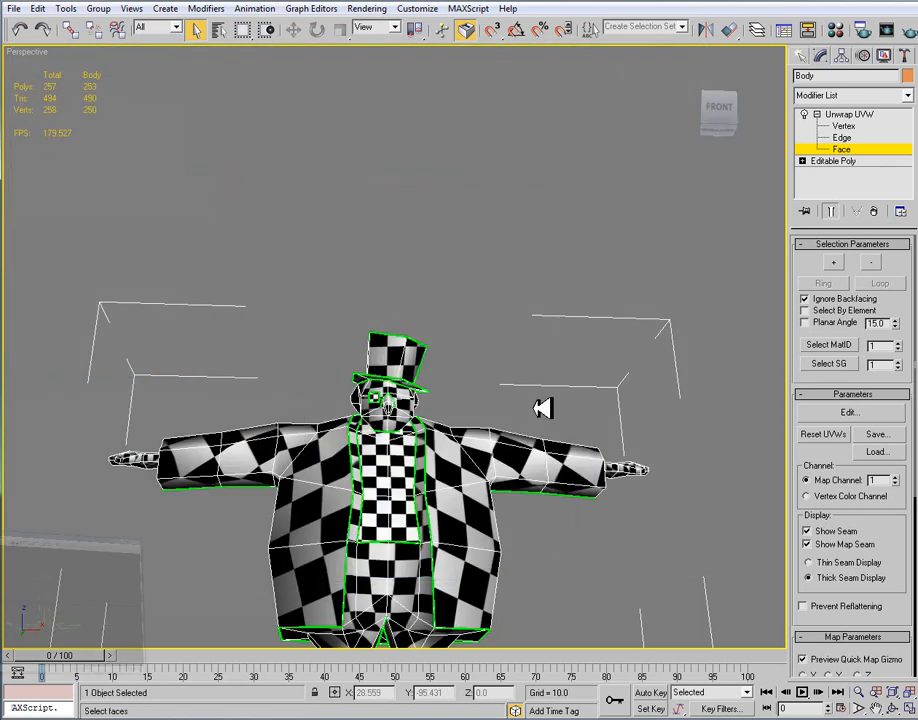
pyautogui.keyDown('alt'); pyautogui.moveTo(480, 330); pyautogui.dragTo(410, 371, button='middle'); pyautogui.keyUp('alt')
pyautogui.scroll(3, 400, 370)
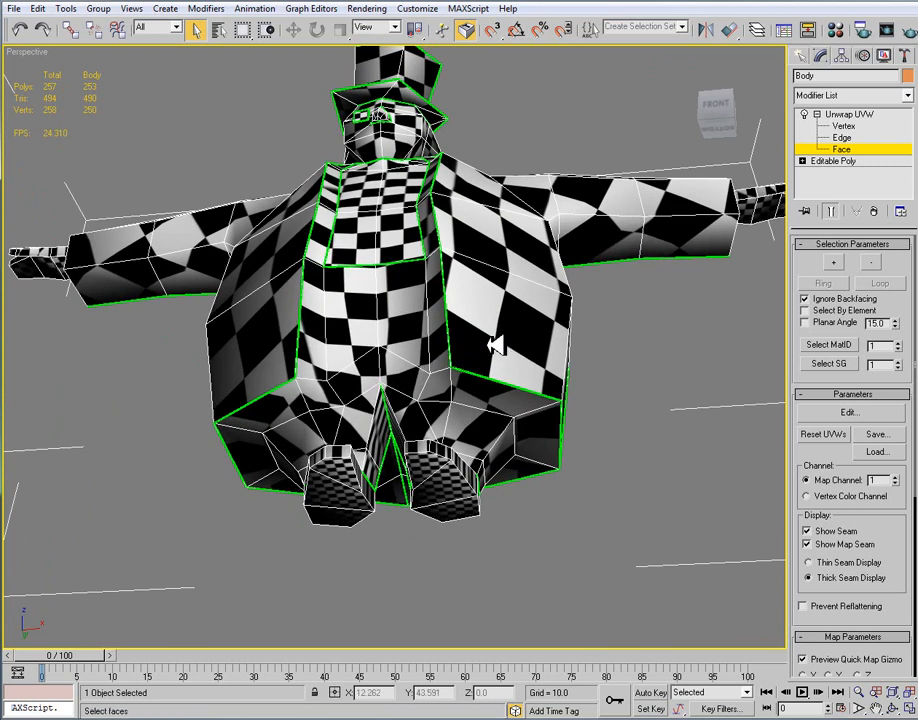
pyautogui.click(841, 137)
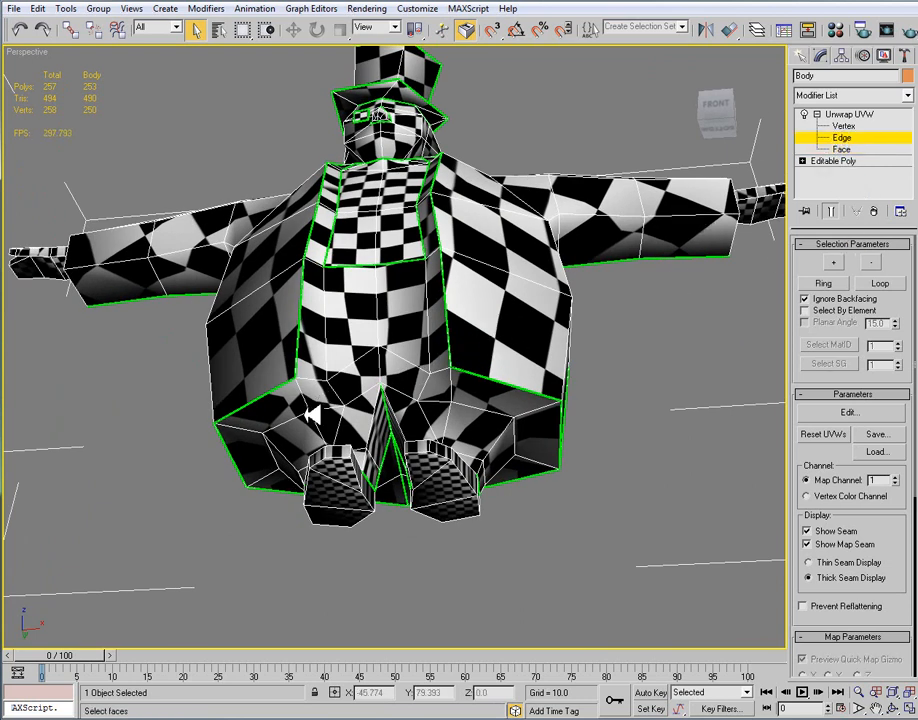
pyautogui.keyDown('ctrl'); pyautogui.click(329, 344); pyautogui.keyUp('ctrl')
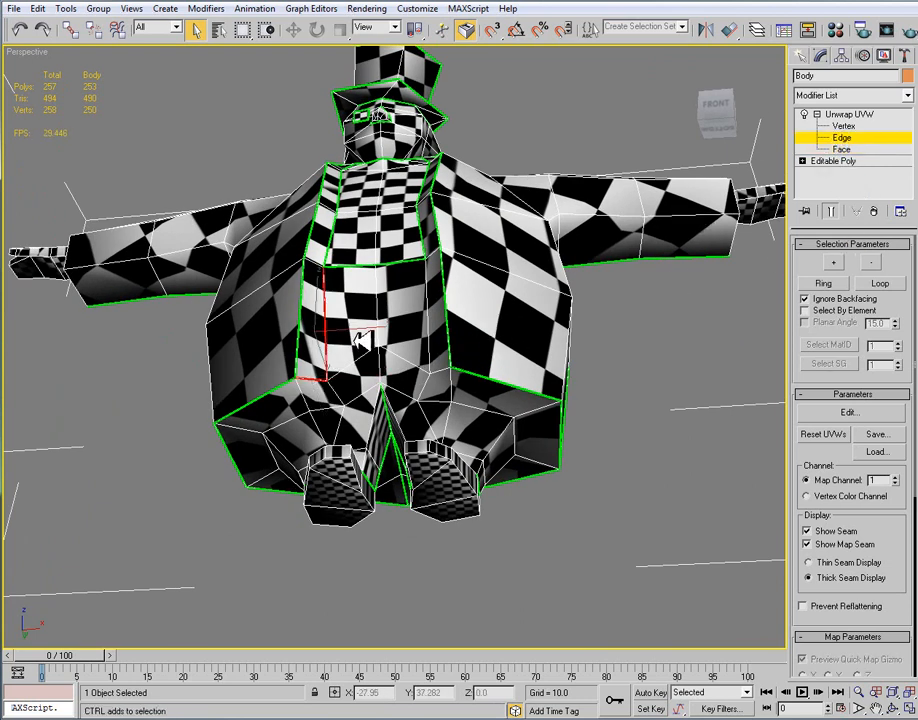
pyautogui.keyDown('ctrl'); pyautogui.click(430, 330); pyautogui.keyUp('ctrl')
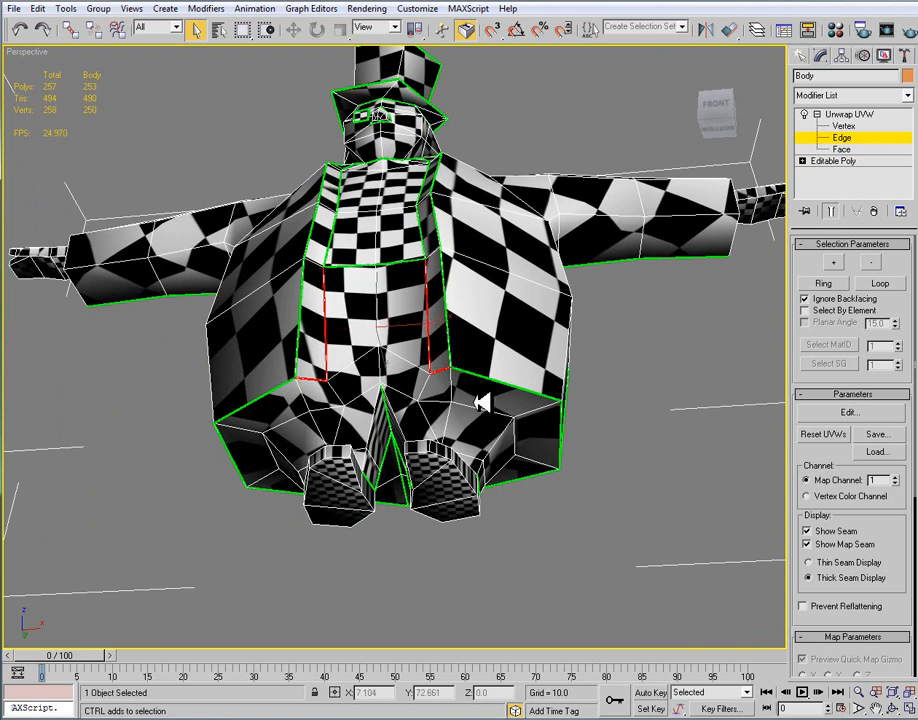
pyautogui.moveTo(390, 290)
pyautogui.keyDown('alt'); pyautogui.mouseDown(button='middle')
pyautogui.moveTo(396, 313)
pyautogui.moveTo(389, 308)
pyautogui.mouseUp(button='middle'); pyautogui.keyUp('alt')
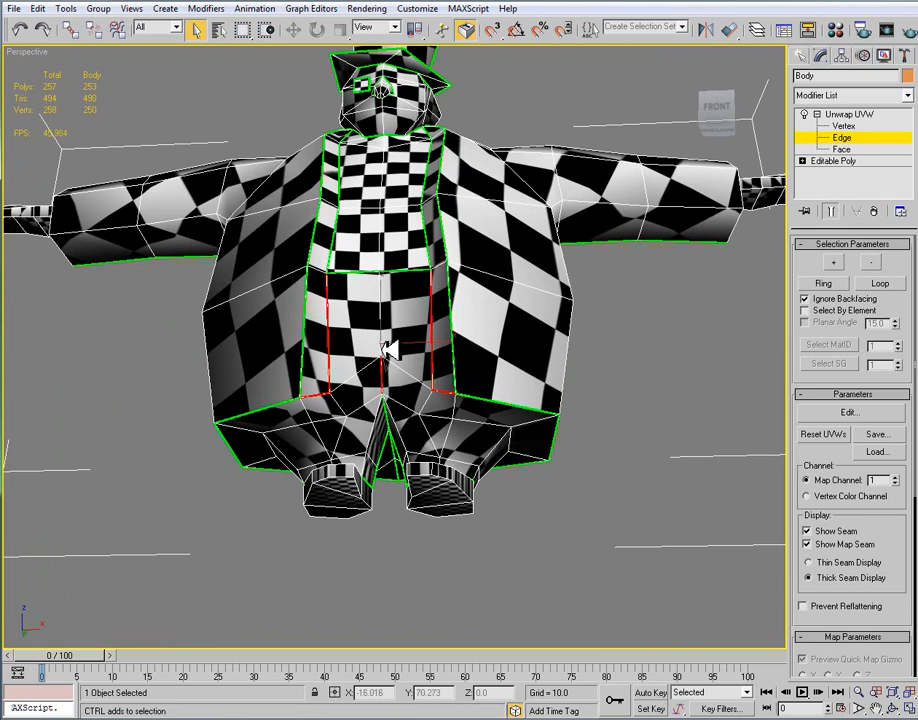
pyautogui.keyDown('alt'); pyautogui.moveTo(397, 333); pyautogui.dragTo(402, 328, button='middle'); pyautogui.keyUp('alt')
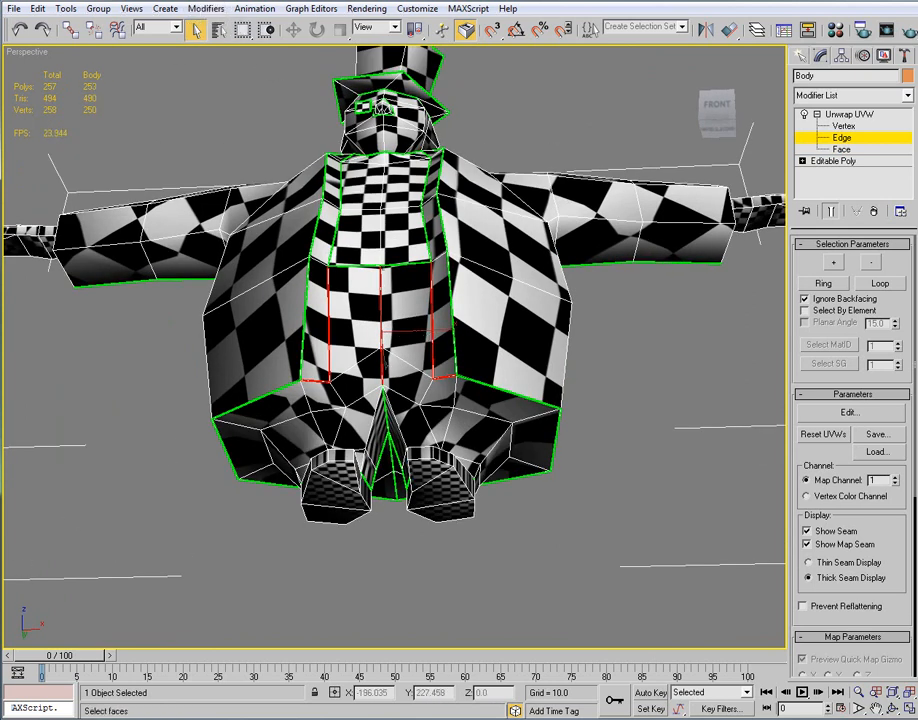
pyautogui.hotkey('alt', 'Tab')
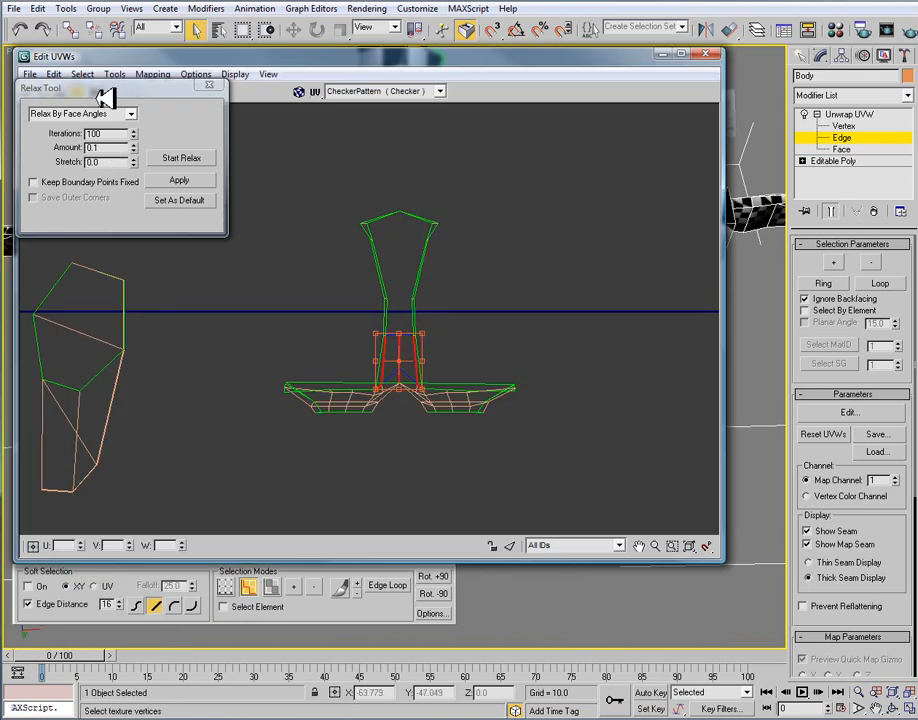
pyautogui.click(210, 86)
pyautogui.click(114, 74)
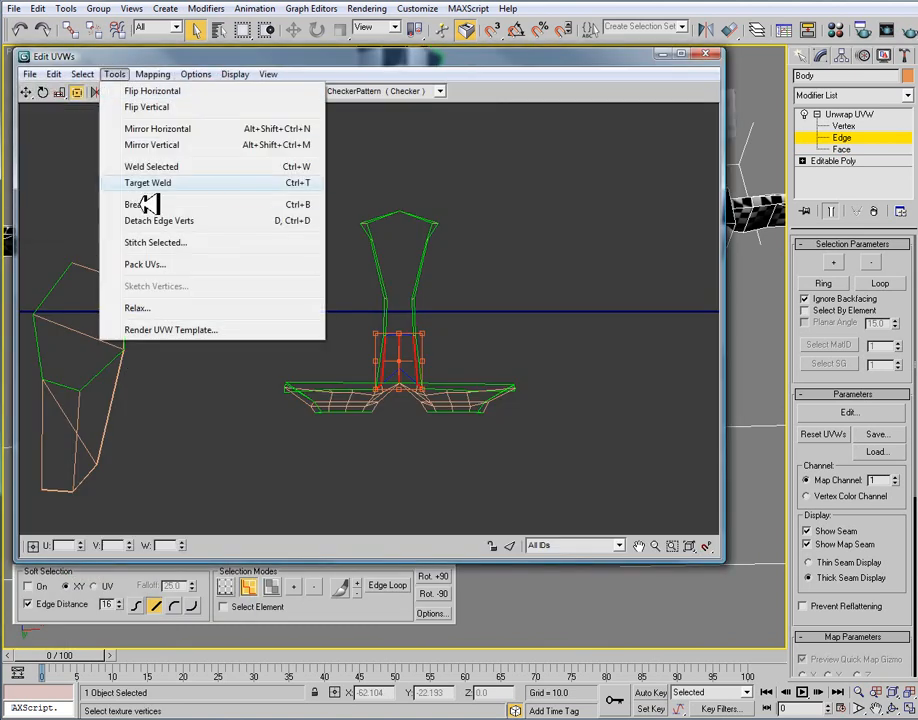
pyautogui.click(140, 205)
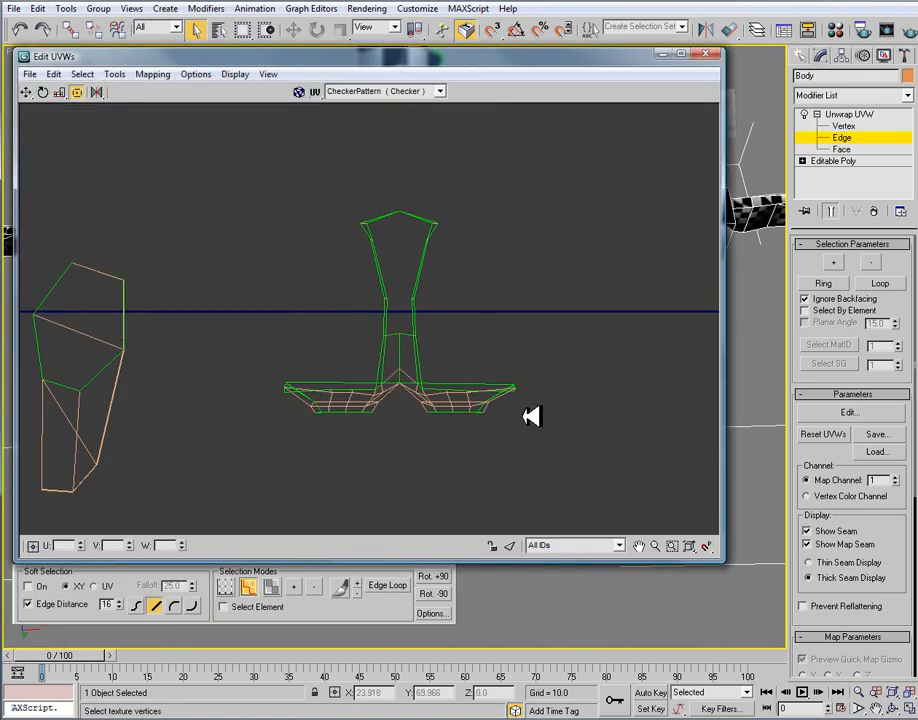
# Relax all faces of the trouser cluster by face angles with 100 iterations, amount 0.1 and stretch 0, stopping once it spreads out.
pyautogui.click(271, 587)
pyautogui.moveTo(254, 197); pyautogui.dragTo(541, 394)
pyautogui.click(114, 74)
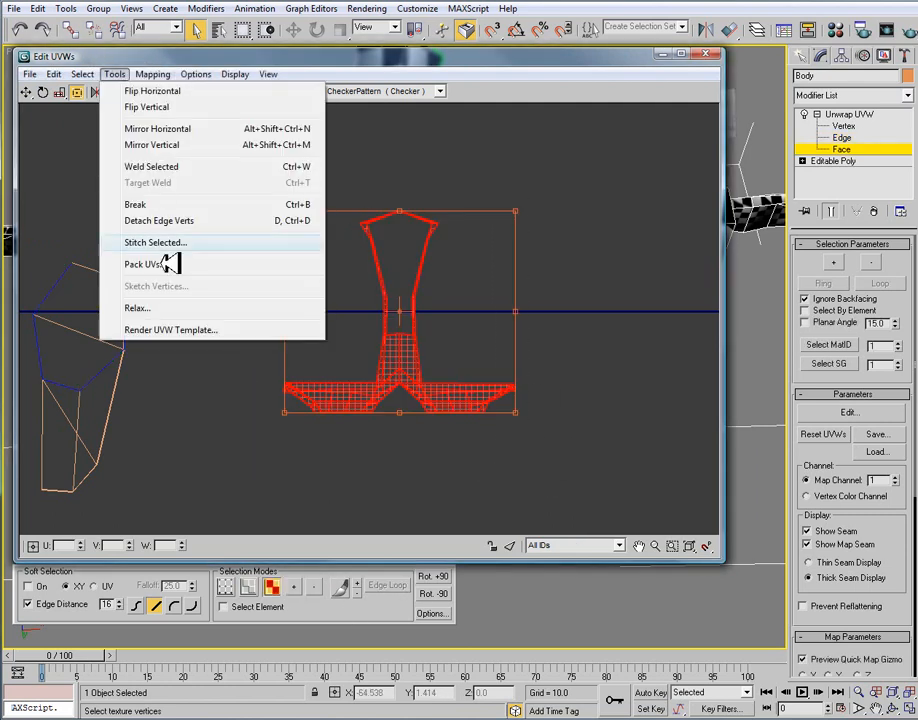
pyautogui.click(176, 307)
pyautogui.click(130, 114)
pyautogui.click(118, 127)
pyautogui.click(180, 181)
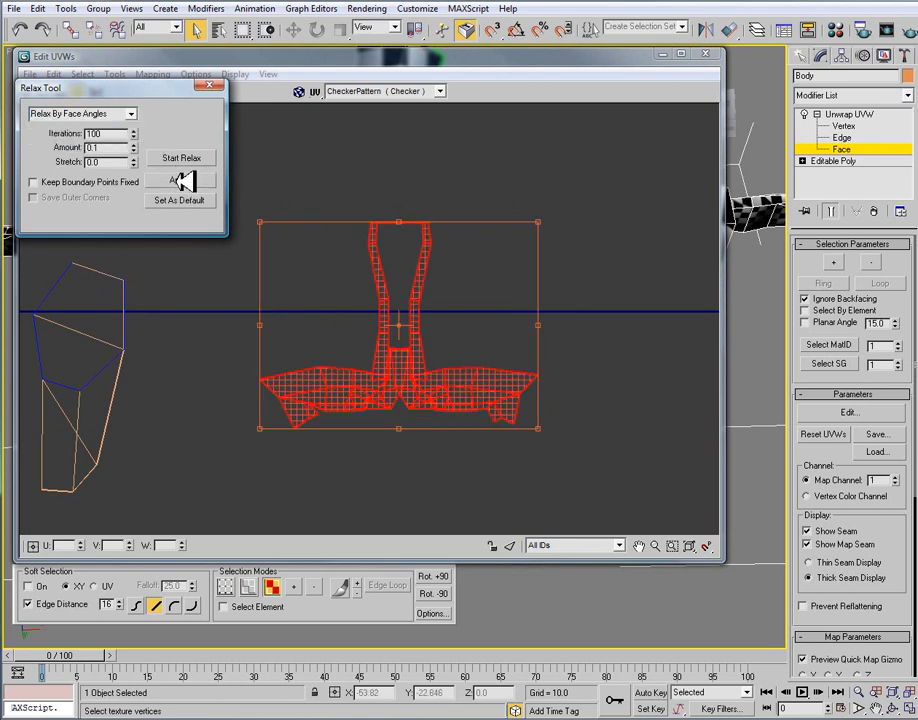
pyautogui.click(192, 158)
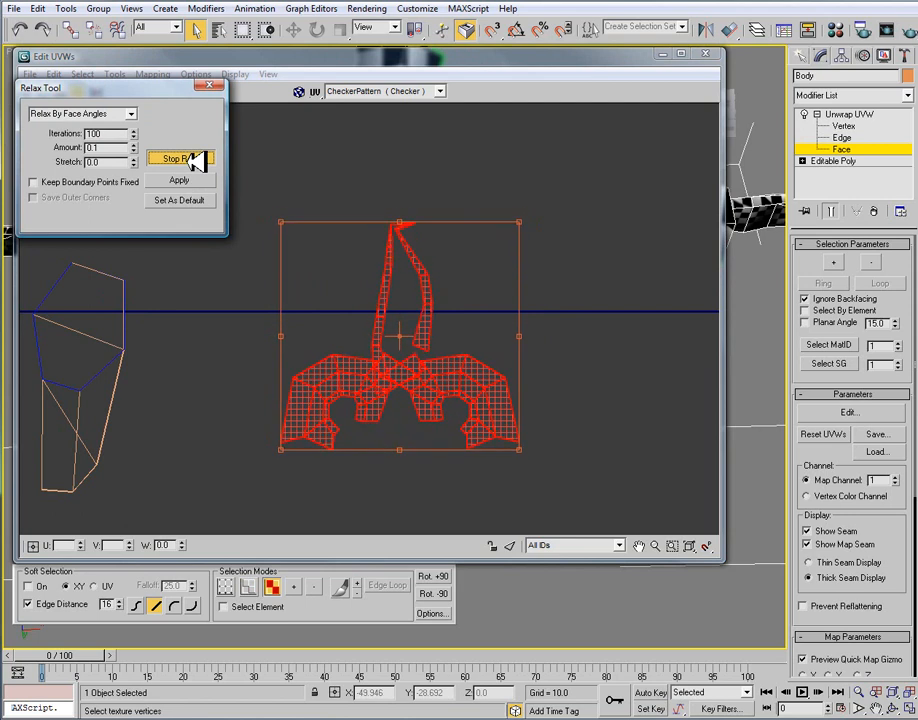
pyautogui.click(196, 159)
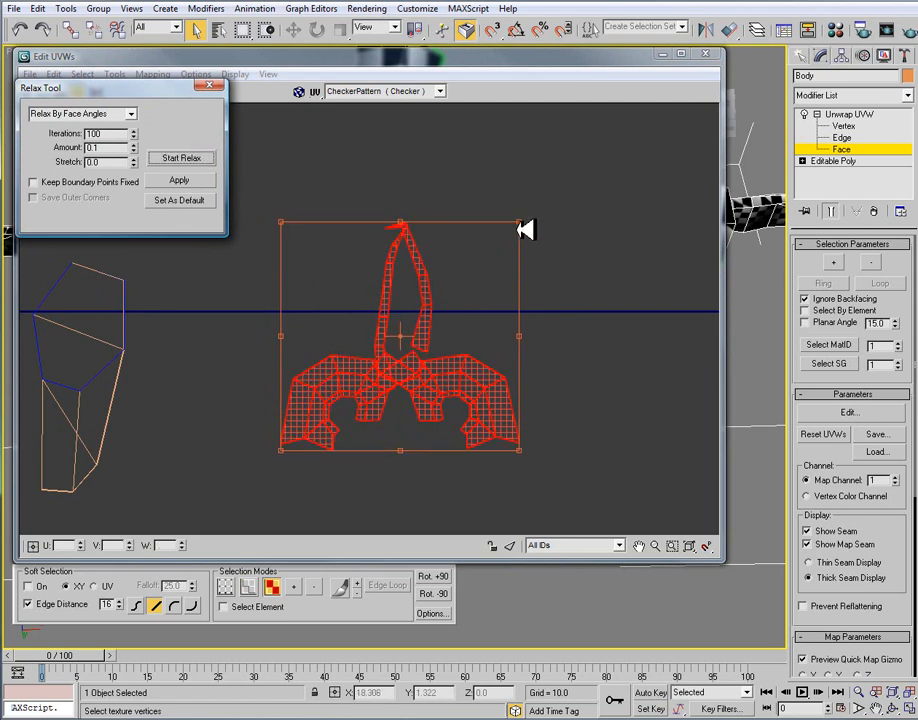
# Undo the last relaxing of the whole trouser cluster.
pyautogui.moveTo(430, 221); pyautogui.dragTo(455, 281)
pyautogui.hotkey('ctrl', 'z')
pyautogui.hotkey('ctrl', 'z')
pyautogui.hotkey('ctrl', 'z')
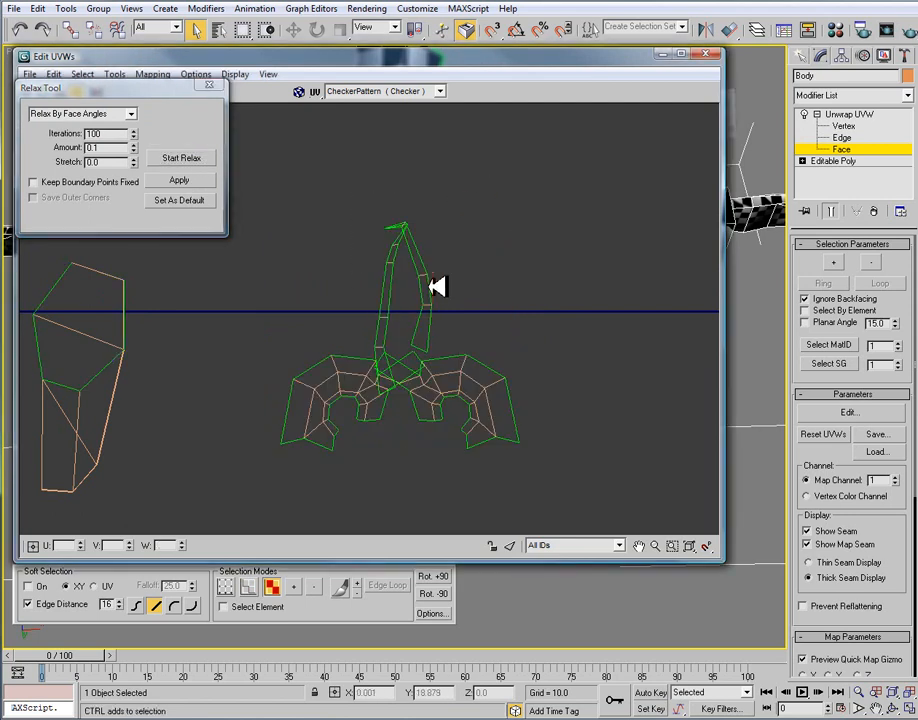
pyautogui.hotkey('ctrl', 'z')
pyautogui.hotkey('ctrl', 'z')
pyautogui.hotkey('ctrl', 'z')
pyautogui.hotkey('ctrl', 'z')
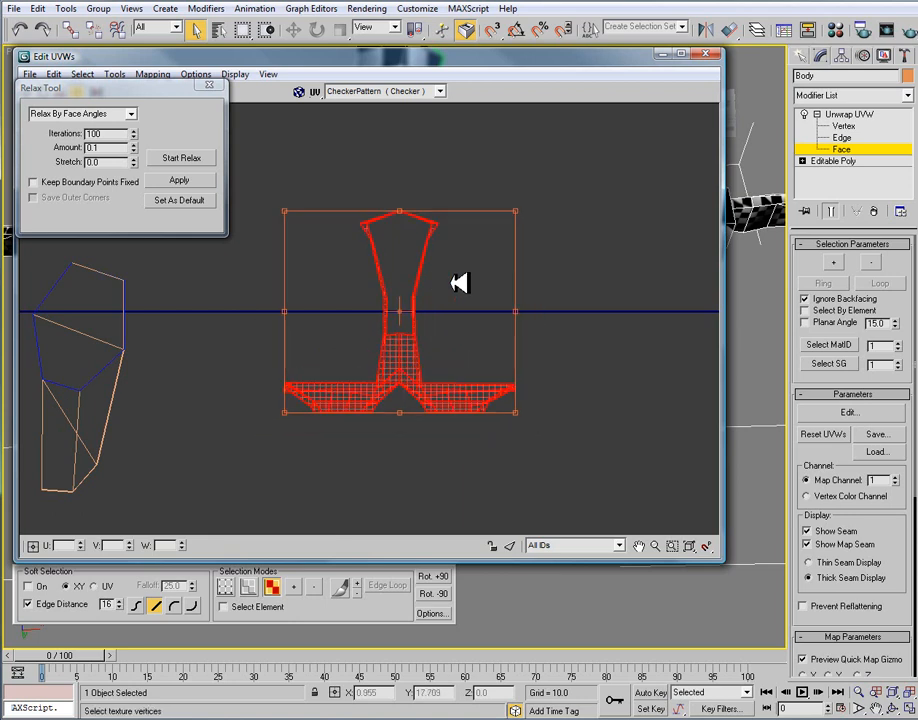
# With whole-element selection enabled, move the two trouser halves apart and downward, and the long narrow strip cluster upward, away from them.
pyautogui.click(250, 606)
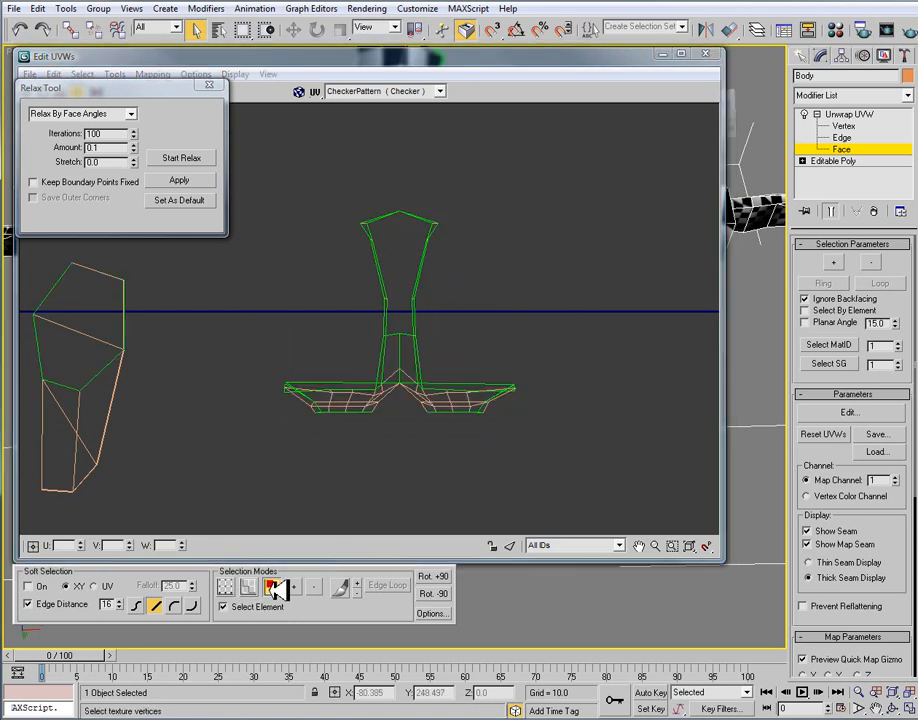
pyautogui.click(209, 85)
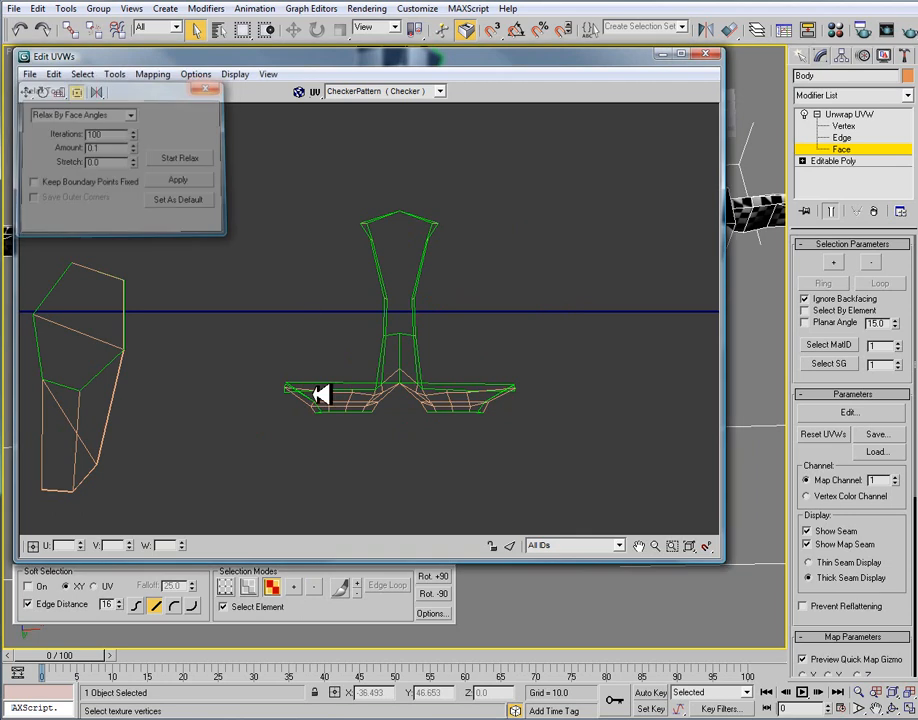
pyautogui.click(257, 606)
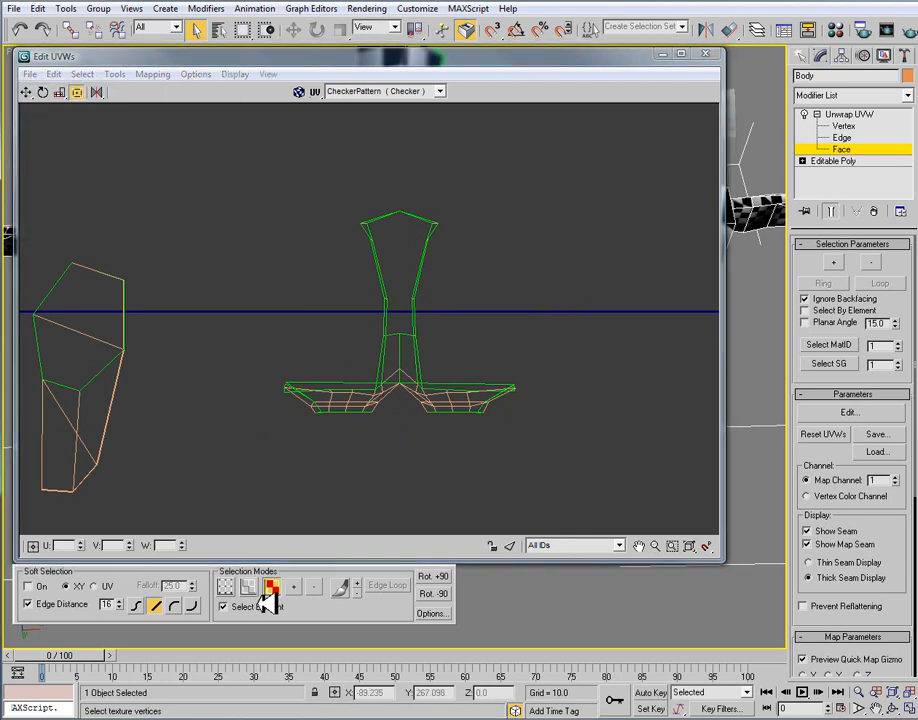
pyautogui.moveTo(352, 413); pyautogui.dragTo(327, 440)
pyautogui.moveTo(475, 402); pyautogui.dragTo(454, 477)
pyautogui.moveTo(325, 178); pyautogui.dragTo(545, 375)
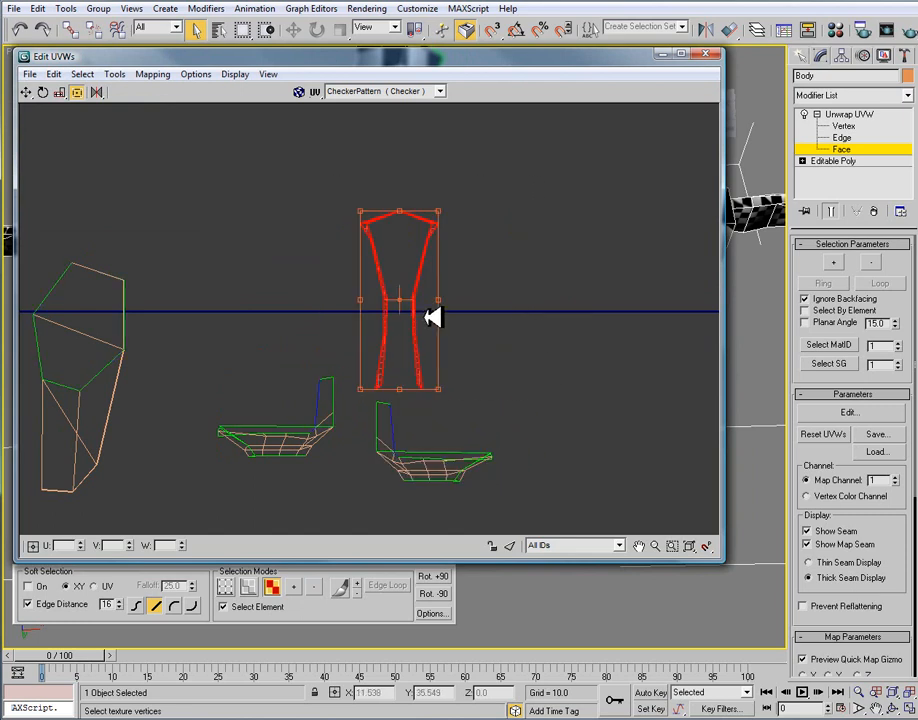
pyautogui.moveTo(418, 340); pyautogui.dragTo(408, 284)
# Relax both trouser halves by face angles with 100 iterations, amount 0.1 and stretch 0, until they flatten out.
pyautogui.click(574, 323)
pyautogui.moveTo(232, 355); pyautogui.dragTo(526, 517)
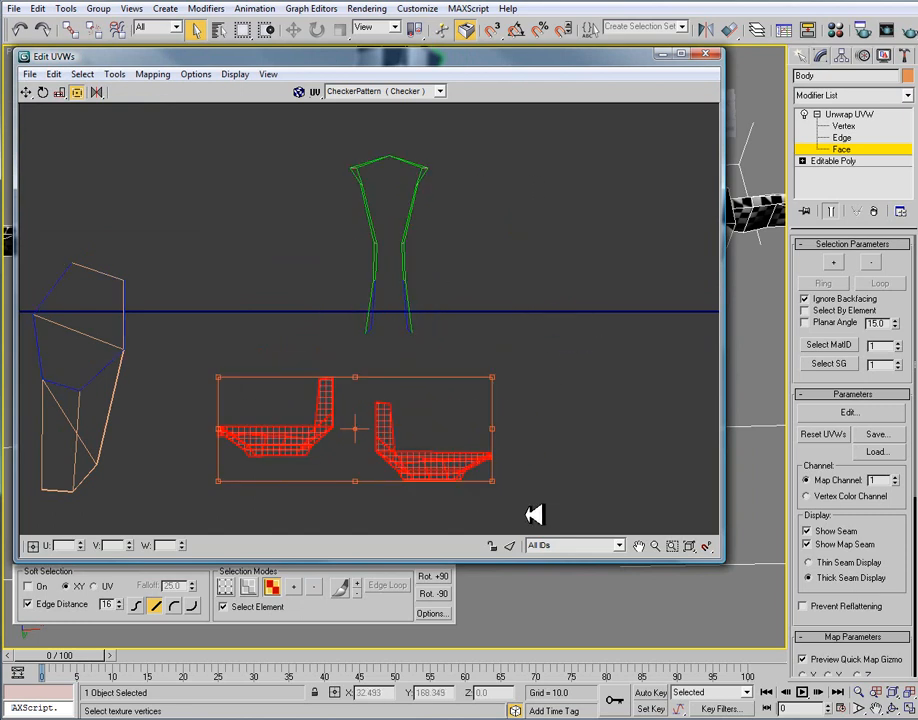
pyautogui.click(258, 607)
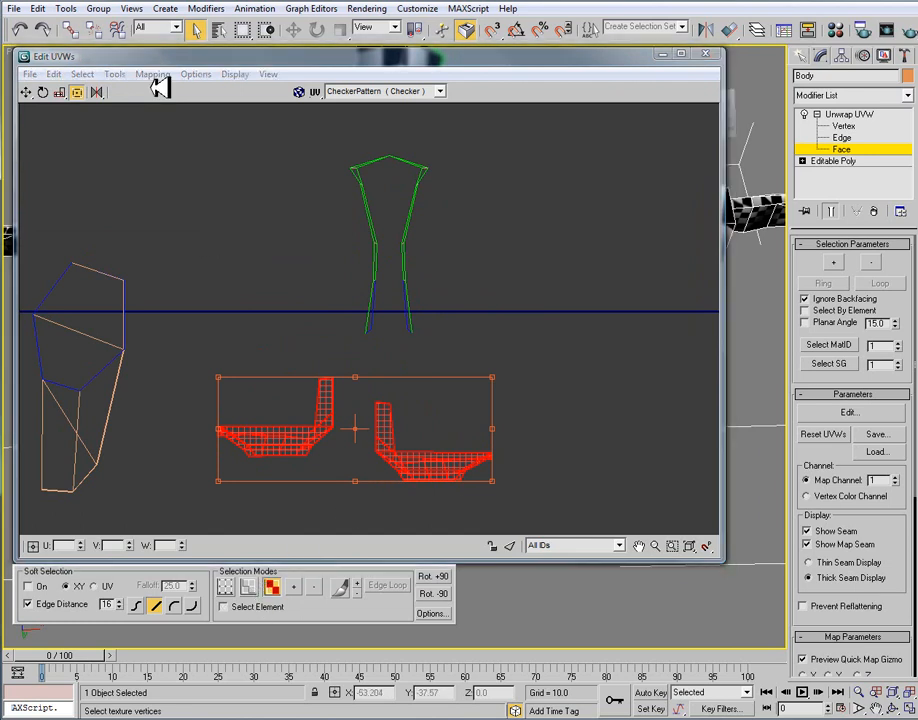
pyautogui.click(118, 74)
pyautogui.click(143, 307)
pyautogui.click(133, 113)
pyautogui.click(128, 127)
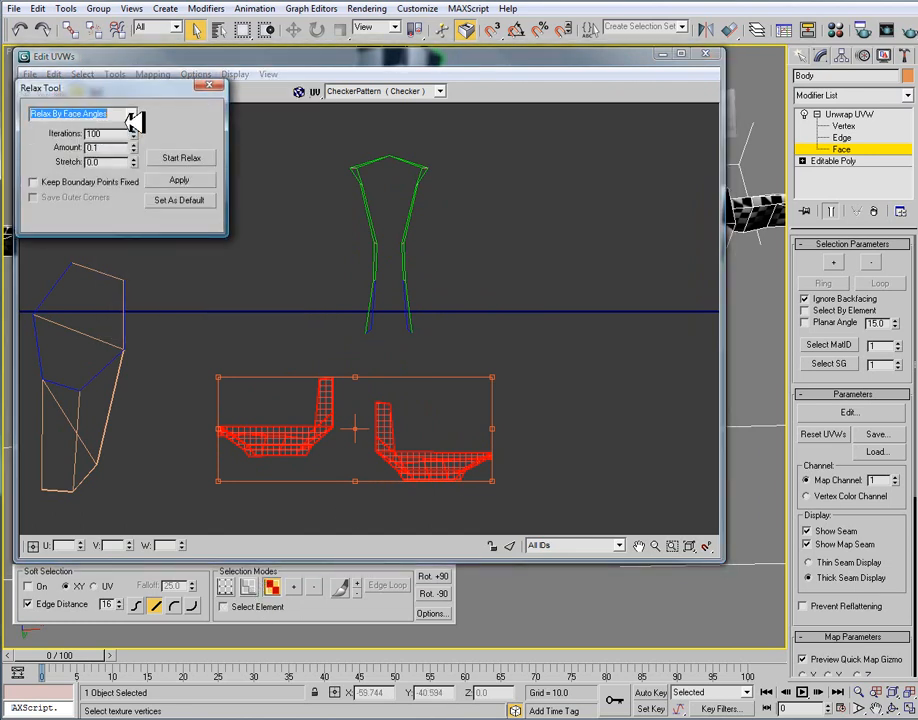
pyautogui.click(192, 157)
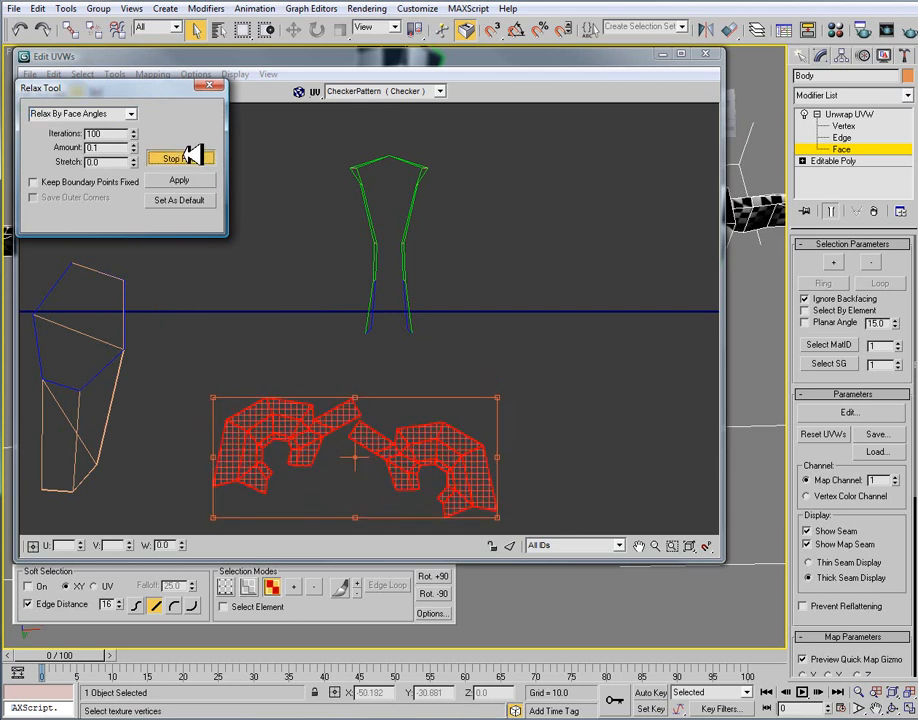
pyautogui.click(190, 155)
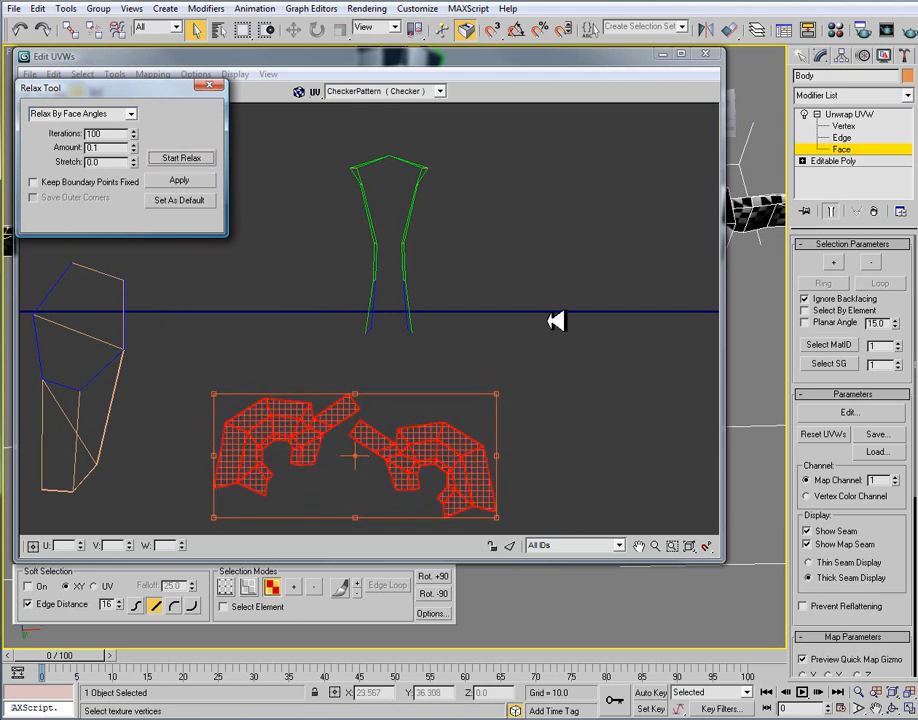
# Inspect the long narrow strip cluster and select its two outer vertices just below the upper corners.
pyautogui.click(553, 348)
pyautogui.moveTo(457, 379); pyautogui.dragTo(503, 331, button='middle')
pyautogui.scroll(2, 486, 350)
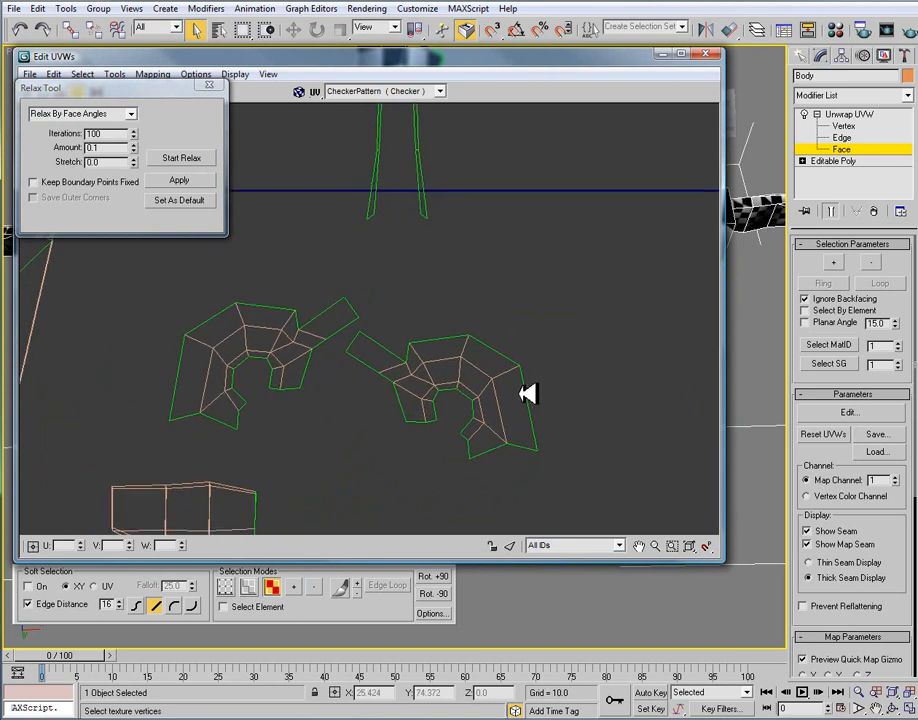
pyautogui.scroll(-1, 473, 311)
pyautogui.moveTo(440, 201); pyautogui.dragTo(445, 322, button='middle')
pyautogui.scroll(3, 450, 321)
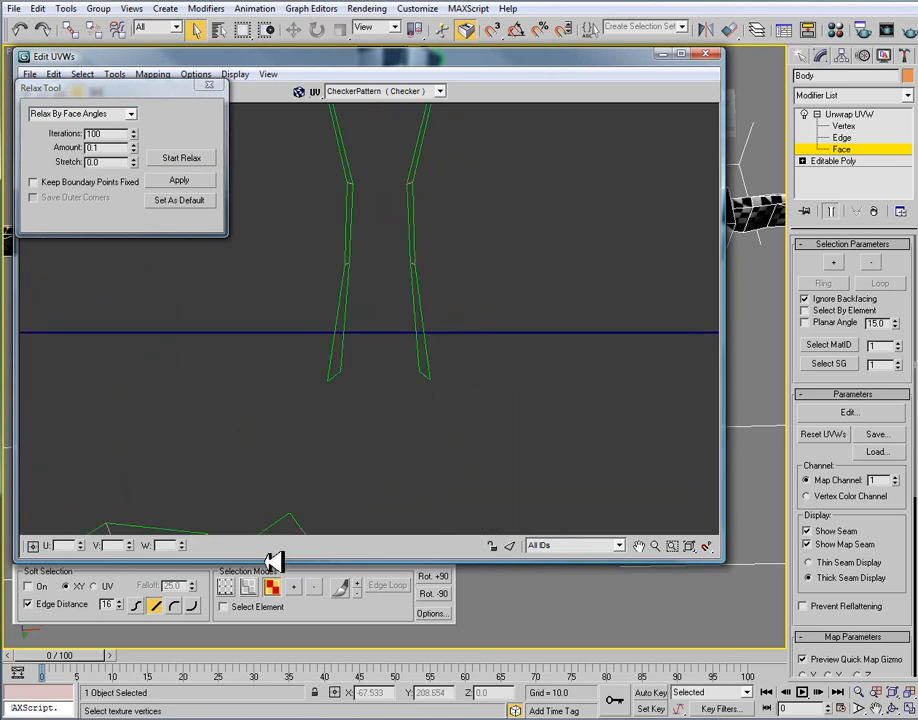
pyautogui.click(225, 587)
pyautogui.scroll(-2, 389, 434)
pyautogui.scroll(-1, 365, 326)
pyautogui.scroll(1, 407, 262)
pyautogui.moveTo(393, 295); pyautogui.dragTo(412, 318, button='middle')
pyautogui.scroll(2, 410, 314)
pyautogui.scroll(1, 405, 316)
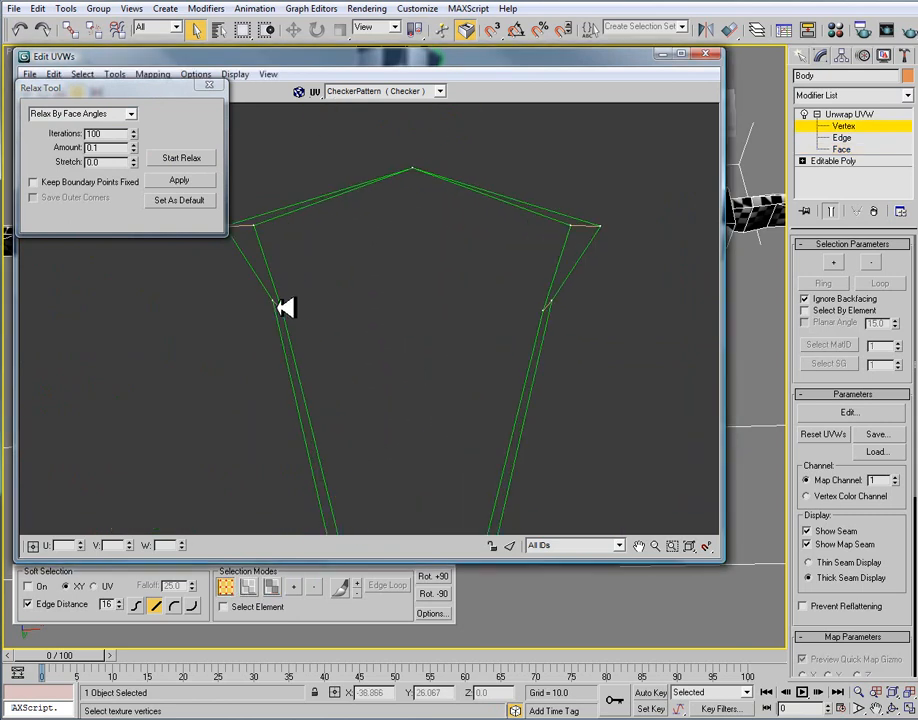
pyautogui.click(550, 305)
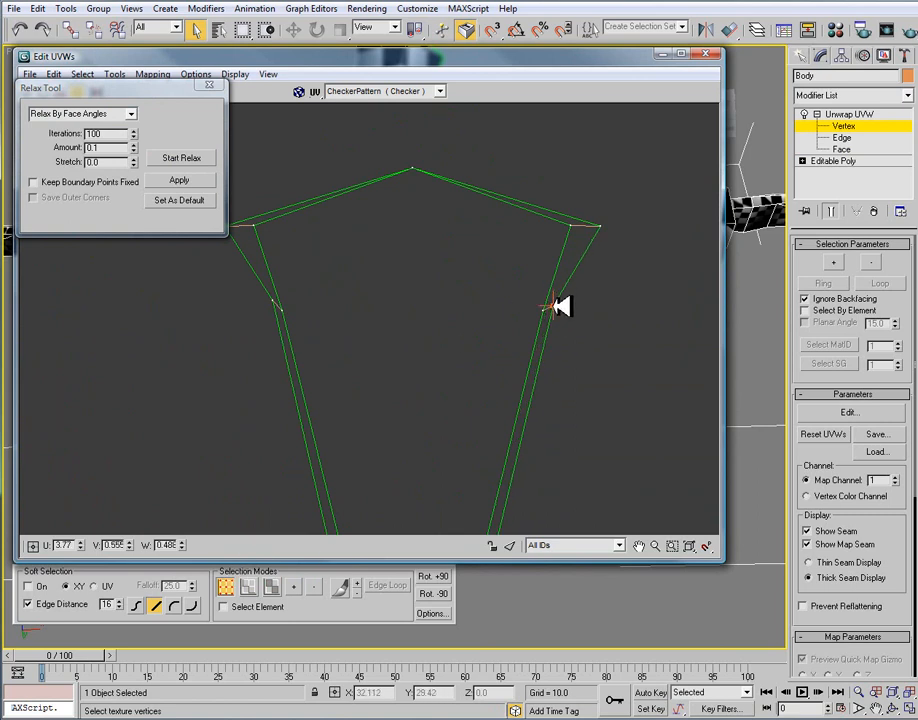
pyautogui.keyDown('ctrl'); pyautogui.click(275, 301); pyautogui.keyUp('ctrl')
pyautogui.moveTo(532, 303); pyautogui.dragTo(680, 311)
# Examine the checker pattern on the model's front, and inspect the long narrow strip cluster in the reopened UV editor.
pyautogui.click(706, 55)
pyautogui.keyDown('alt'); pyautogui.moveTo(469, 320); pyautogui.dragTo(495, 364, button='middle'); pyautogui.keyUp('alt')
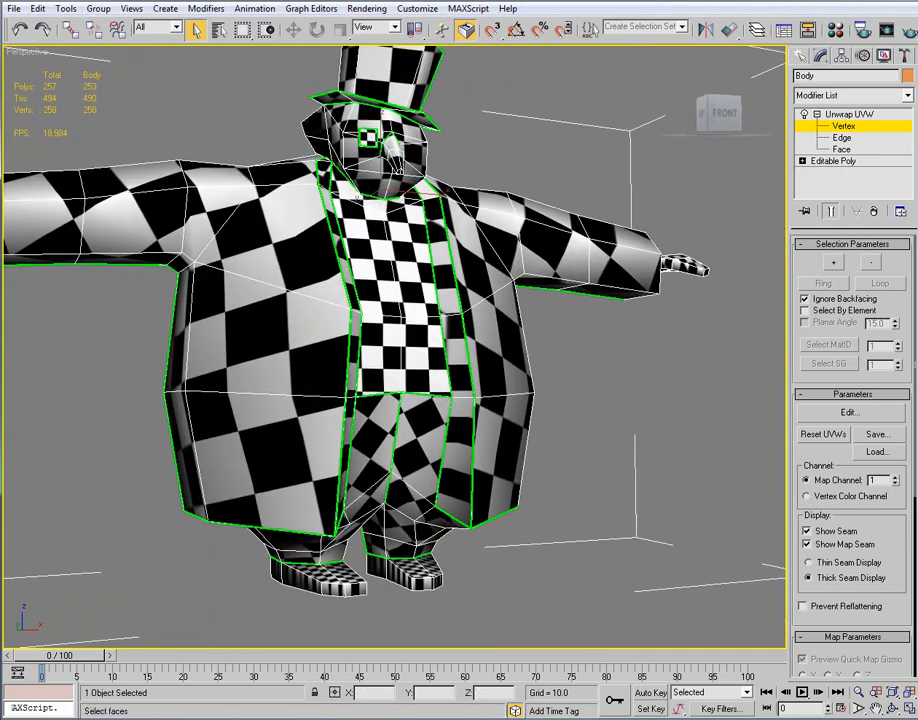
pyautogui.press('super+d')
pyautogui.press('super+d')
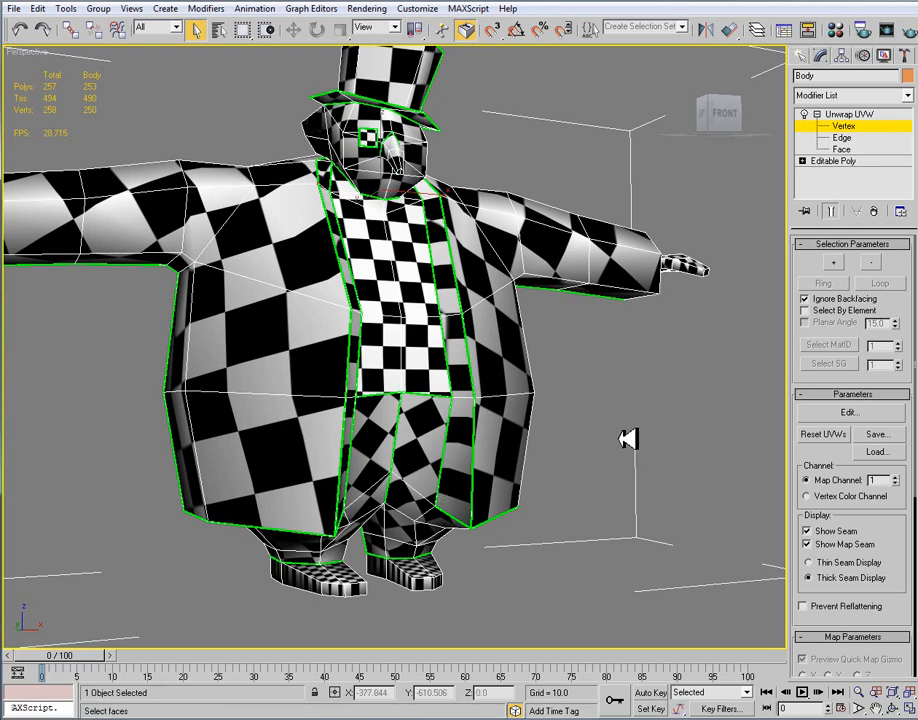
pyautogui.click(838, 417)
pyautogui.scroll(-1, 415, 319)
pyautogui.moveTo(464, 350); pyautogui.dragTo(471, 275, button='middle')
pyautogui.scroll(-1, 471, 275)
pyautogui.moveTo(508, 402); pyautogui.dragTo(495, 281, button='middle')
pyautogui.scroll(1, 486, 344)
pyautogui.scroll(2, 492, 344)
pyautogui.scroll(-5, 505, 315)
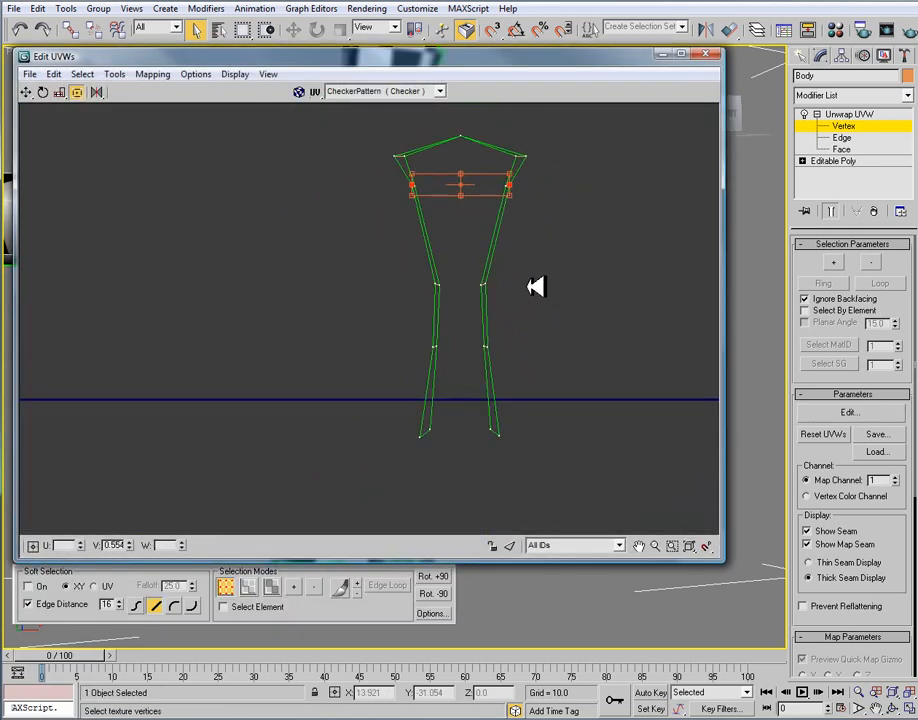
pyautogui.moveTo(533, 438); pyautogui.dragTo(530, 393, button='middle')
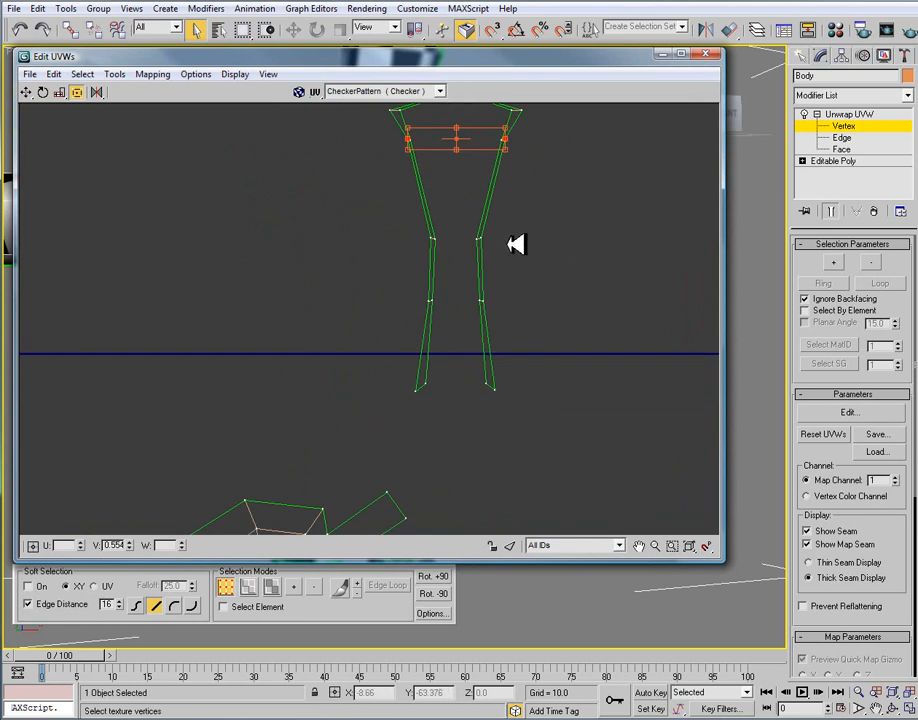
# Move the long narrow strip cluster over to the finished clusters beside the texture square, below the others.
pyautogui.moveTo(513, 241); pyautogui.dragTo(538, 301, button='middle')
pyautogui.scroll(-2, 557, 371)
pyautogui.moveTo(557, 371); pyautogui.dragTo(641, 265, button='middle')
pyautogui.moveTo(680, 268); pyautogui.dragTo(156, 261)
pyautogui.moveTo(185, 258); pyautogui.dragTo(447, 281, button='middle')
pyautogui.moveTo(400, 276); pyautogui.dragTo(160, 382)
pyautogui.click(302, 375)
pyautogui.moveTo(382, 392); pyautogui.dragTo(277, 289, button='middle')
pyautogui.scroll(-2, 262, 291)
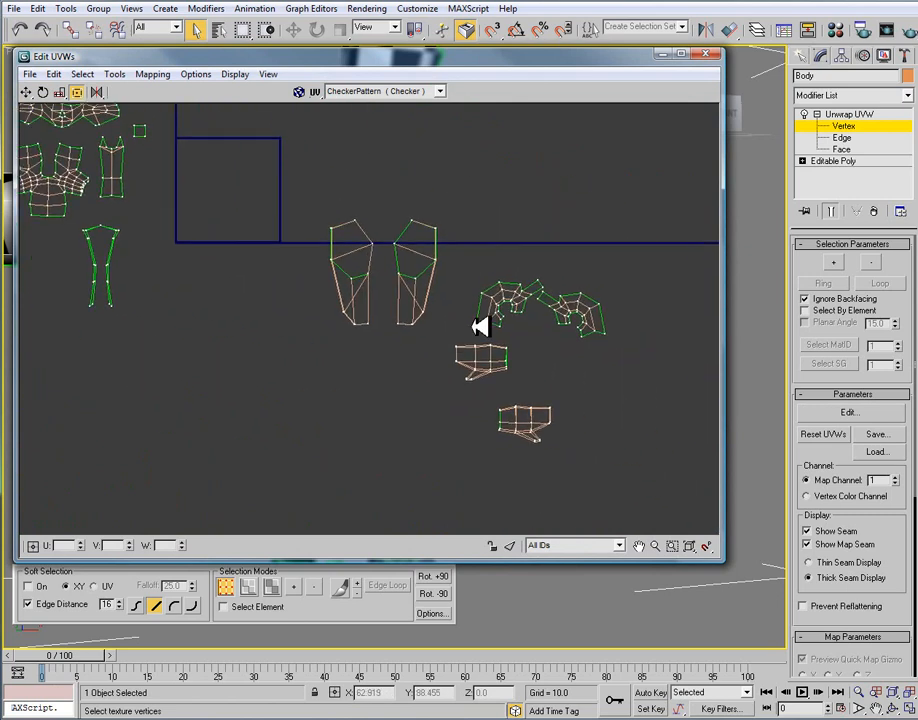
pyautogui.scroll(2, 541, 341)
# Place the UV editor window beside the model and view the trousers and feet from below.
pyautogui.moveTo(552, 55); pyautogui.dragTo(833, 86)
pyautogui.scroll(-3, 200, 373)
pyautogui.keyDown('alt'); pyautogui.moveTo(200, 373); pyautogui.dragTo(109, 303, button='middle'); pyautogui.keyUp('alt')
pyautogui.moveTo(711, 368); pyautogui.dragTo(602, 384, button='middle')
pyautogui.moveTo(736, 345); pyautogui.dragTo(714, 353, button='middle')
# Select single edges on the two trouser clusters and examine where their seams meet on the model.
pyautogui.click(531, 618)
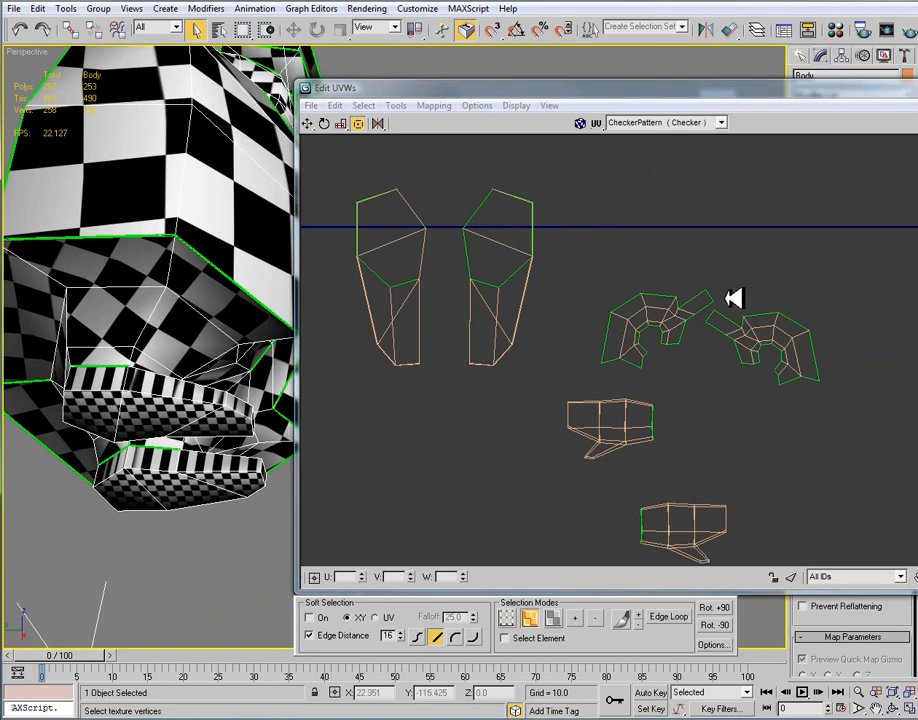
pyautogui.click(750, 323)
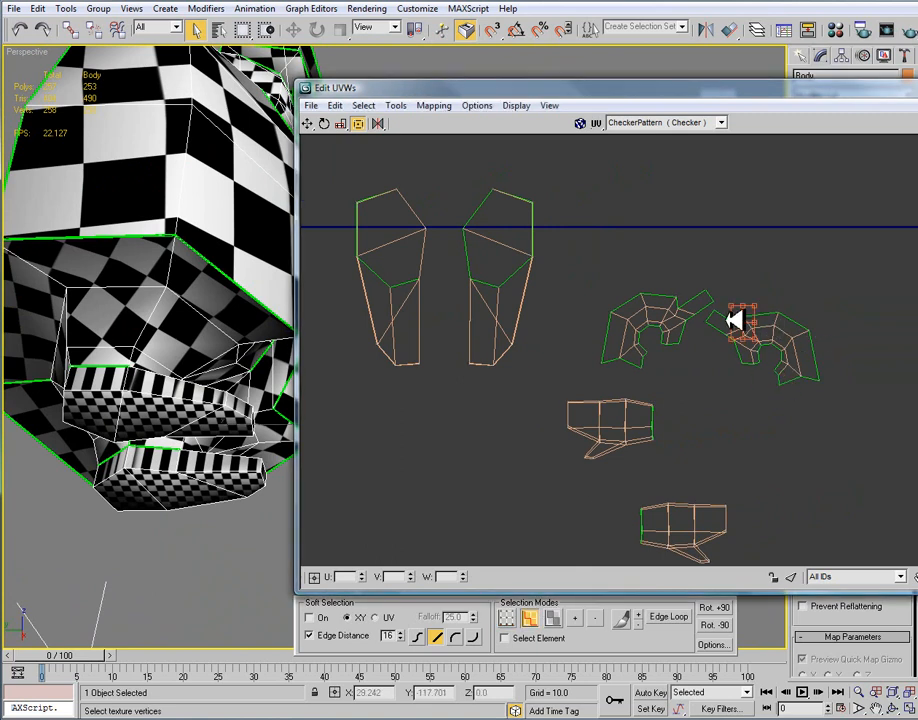
pyautogui.keyDown('alt'); pyautogui.moveTo(279, 287); pyautogui.dragTo(164, 318, button='middle'); pyautogui.keyUp('alt')
pyautogui.moveTo(279, 350); pyautogui.dragTo(203, 284, button='middle')
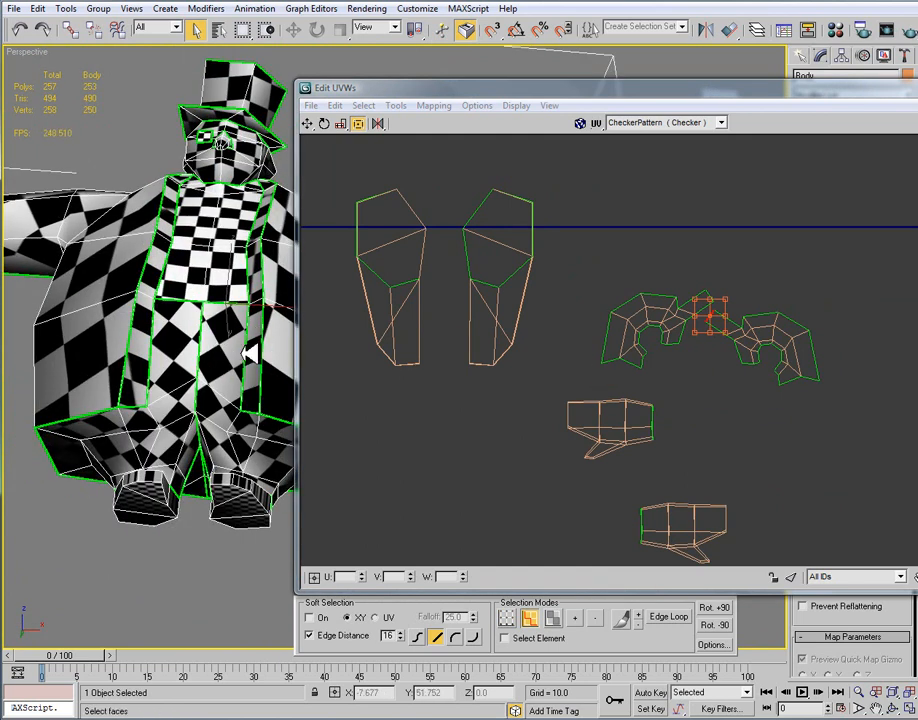
pyautogui.click(728, 366)
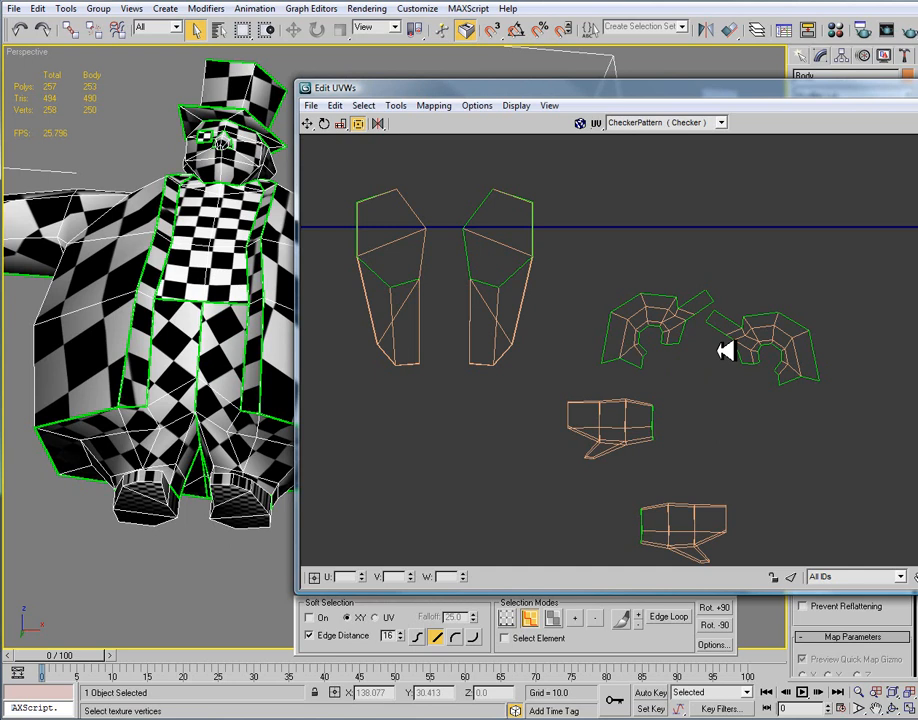
pyautogui.moveTo(700, 334); pyautogui.dragTo(650, 324, button='middle')
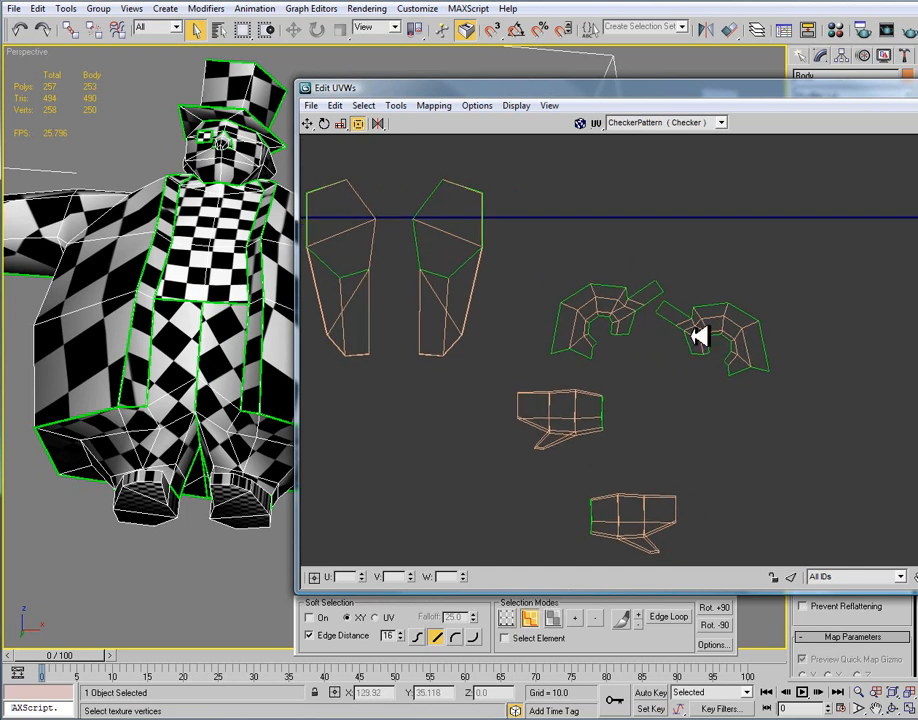
pyautogui.moveTo(651, 320); pyautogui.dragTo(640, 327)
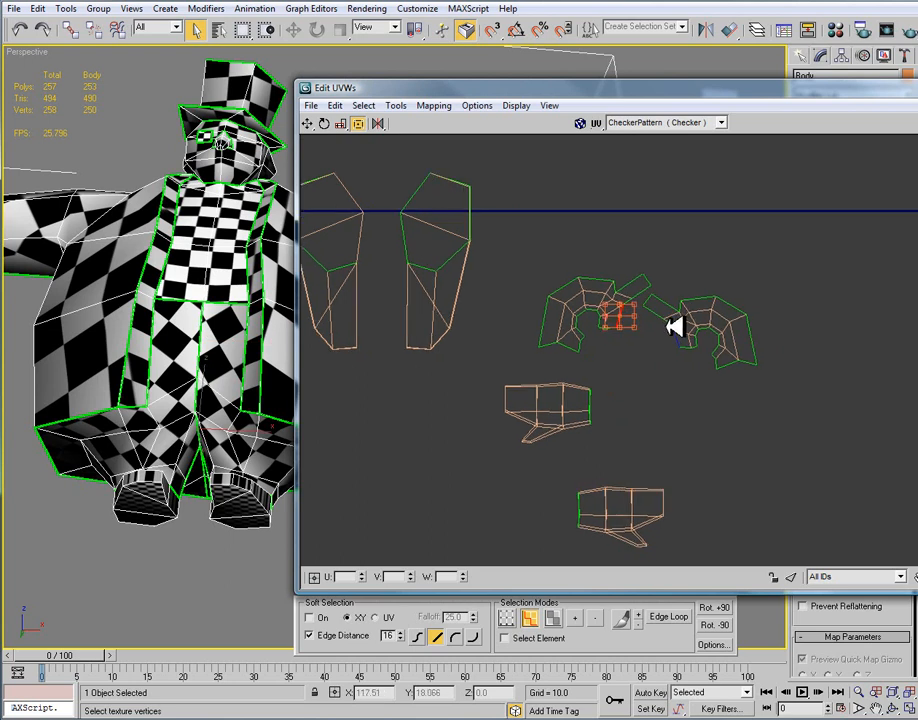
pyautogui.scroll(3, 678, 316)
pyautogui.moveTo(678, 316); pyautogui.dragTo(703, 292, button='middle')
pyautogui.moveTo(623, 281)
pyautogui.mouseDown(button='middle')
pyautogui.moveTo(611, 281)
pyautogui.moveTo(614, 293)
pyautogui.mouseUp(button='middle')
pyautogui.moveTo(620, 351); pyautogui.dragTo(636, 356, button='middle')
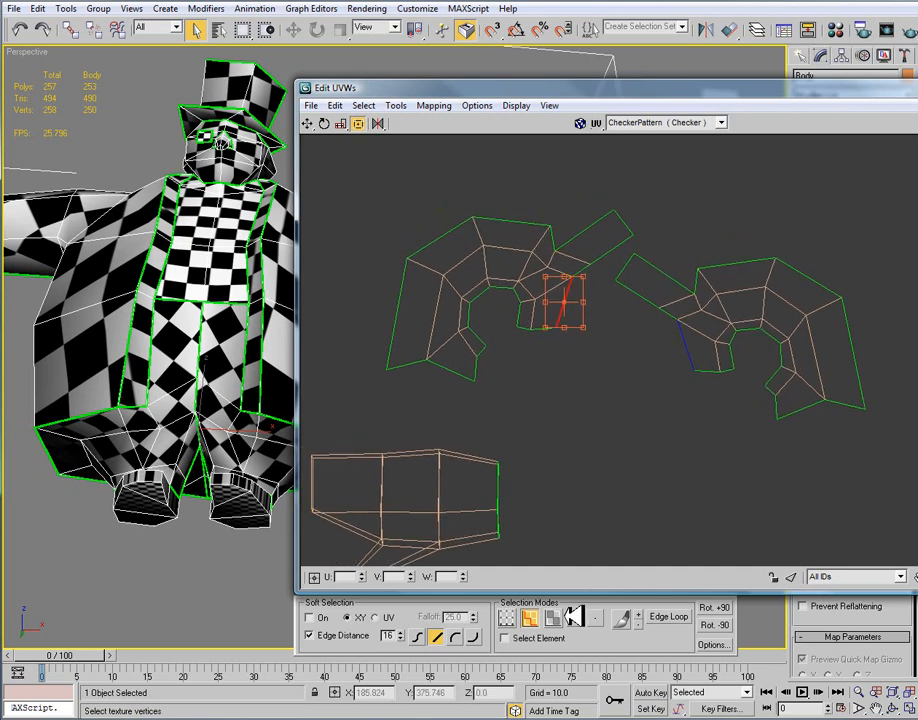
# Select both trouser clusters as whole elements and move them beneath the long narrow strip cluster.
pyautogui.click(553, 617)
pyautogui.click(505, 638)
pyautogui.moveTo(563, 226); pyautogui.dragTo(681, 300)
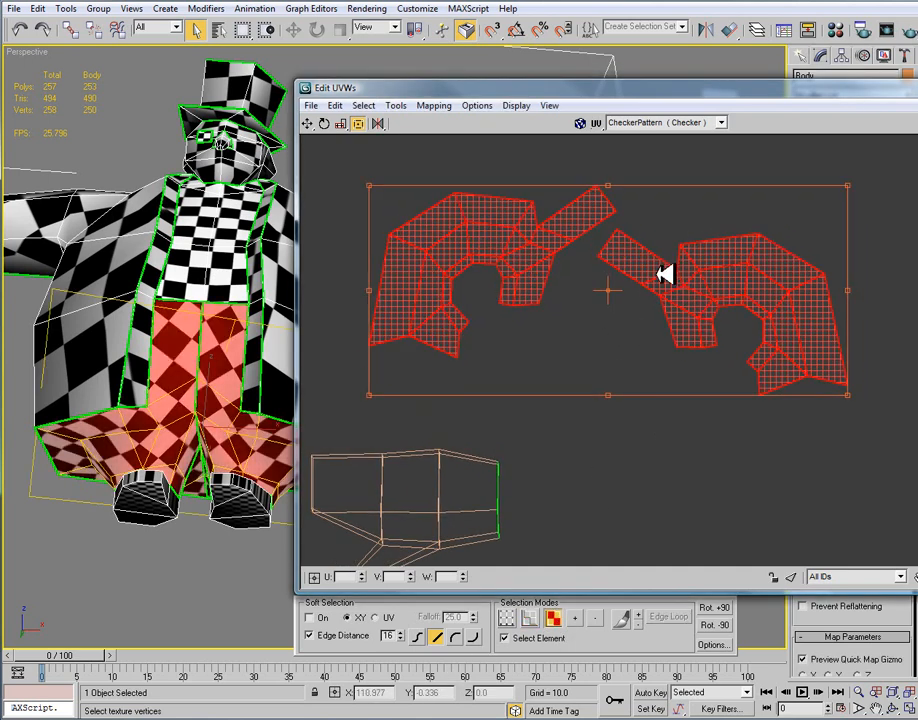
pyautogui.scroll(-10, 735, 354)
pyautogui.moveTo(755, 343); pyautogui.dragTo(412, 378)
pyautogui.click(477, 389)
# Rotate the two trouser clusters individually so their front strips point upward, and place them next to each other.
pyautogui.click(389, 380)
pyautogui.click(350, 370)
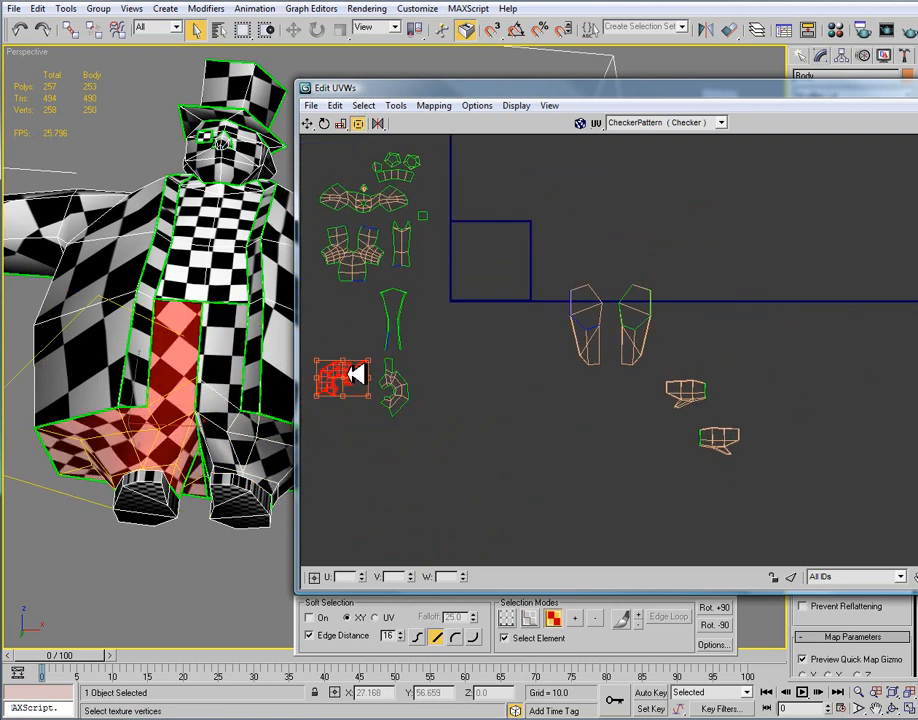
pyautogui.scroll(3, 356, 367)
pyautogui.moveTo(340, 357); pyautogui.dragTo(389, 385)
pyautogui.scroll(3, 476, 363)
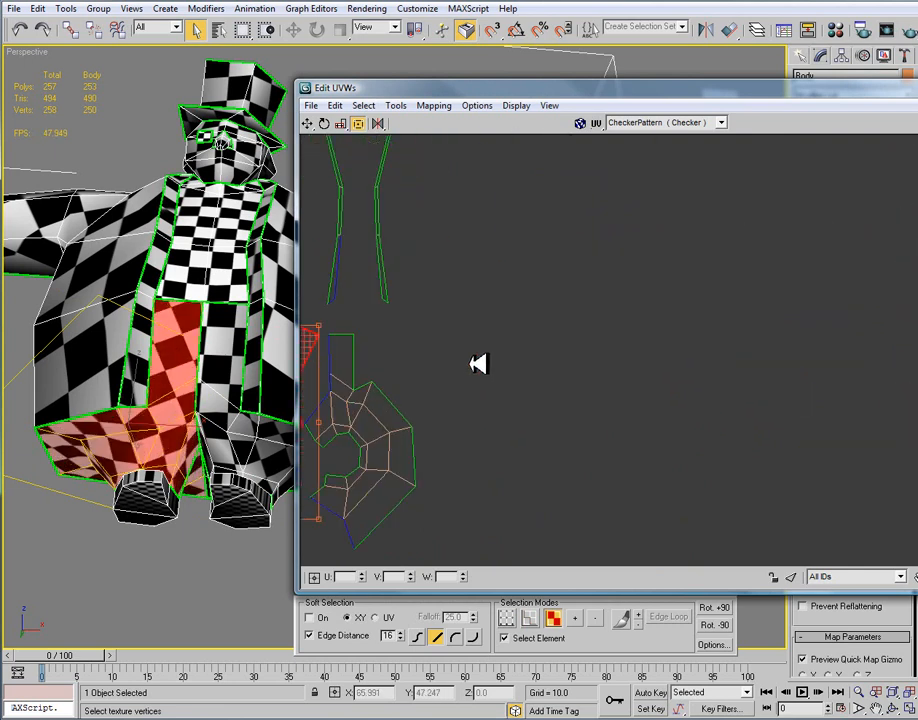
pyautogui.moveTo(413, 371); pyautogui.dragTo(584, 357, button='middle')
pyautogui.scroll(2, 560, 364)
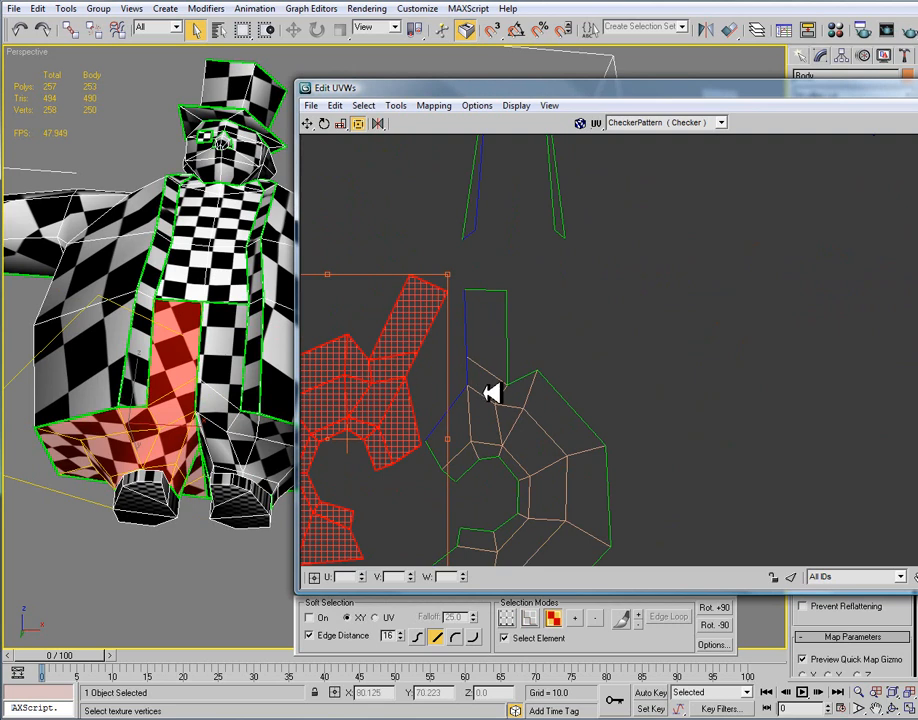
pyautogui.moveTo(407, 379); pyautogui.dragTo(411, 372)
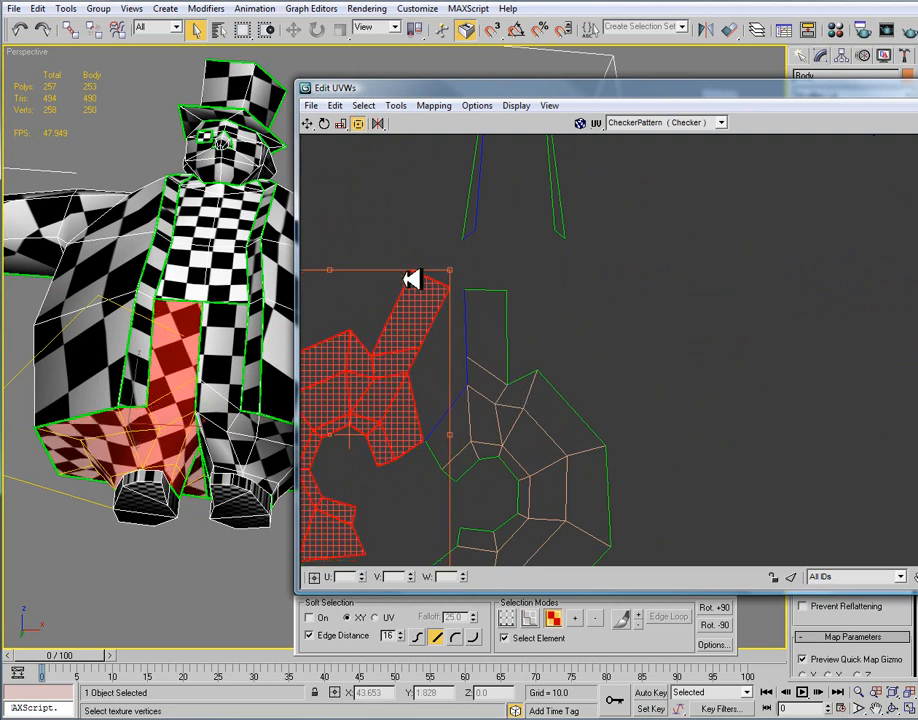
pyautogui.moveTo(338, 272); pyautogui.dragTo(361, 300)
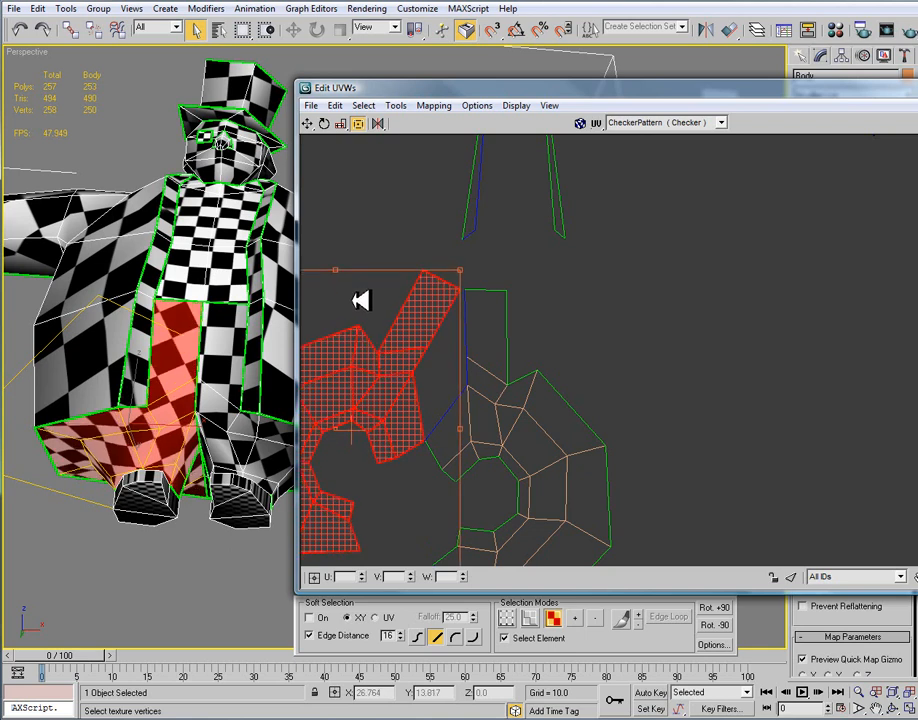
# Move both trouser clusters together to the free space beside the long narrow strip, below the torso cluster.
pyautogui.scroll(3, 709, 309)
pyautogui.scroll(-6, 693, 348)
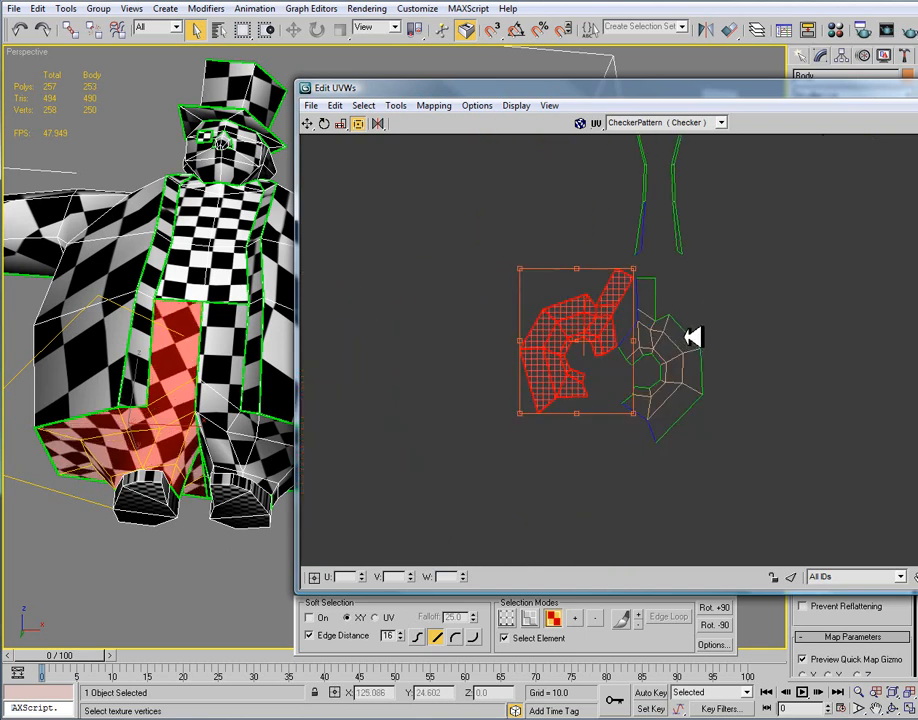
pyautogui.click(765, 352)
pyautogui.moveTo(541, 312); pyautogui.dragTo(740, 407)
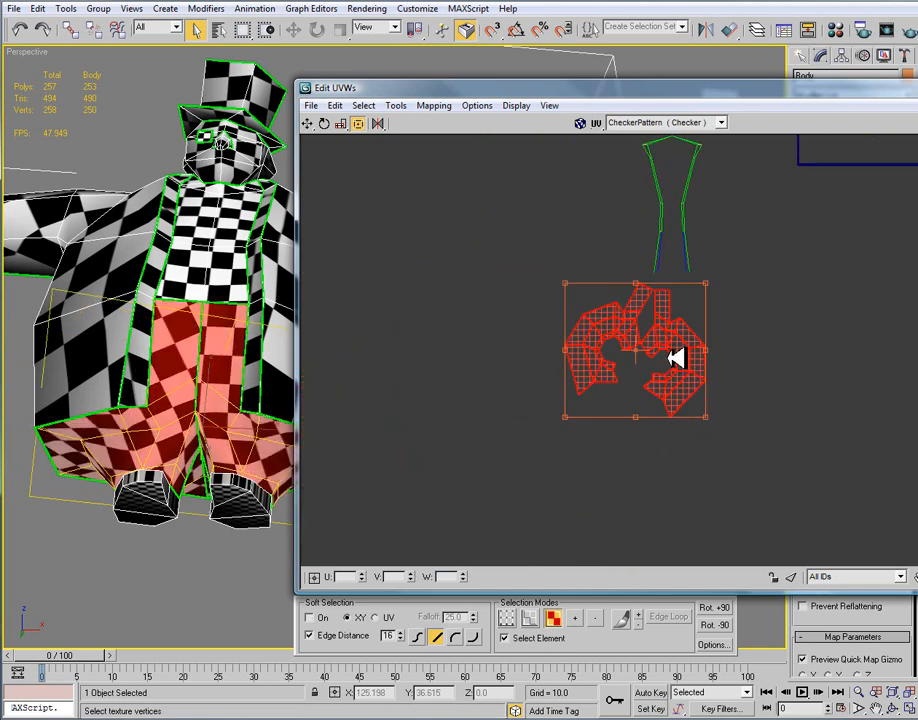
pyautogui.moveTo(668, 357); pyautogui.dragTo(581, 228)
pyautogui.click(666, 285)
# Select the sole faces of both shoes on the model and break them off from the shoe clusters.
pyautogui.scroll(-3, 779, 359)
pyautogui.scroll(5, 785, 361)
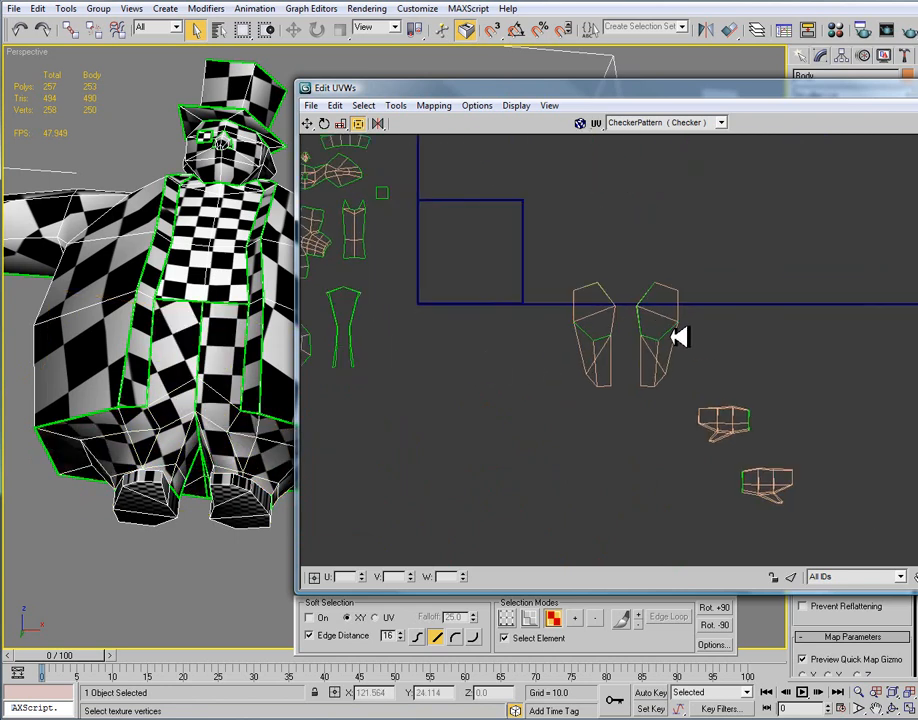
pyautogui.scroll(-6, 740, 350)
pyautogui.scroll(3, 690, 376)
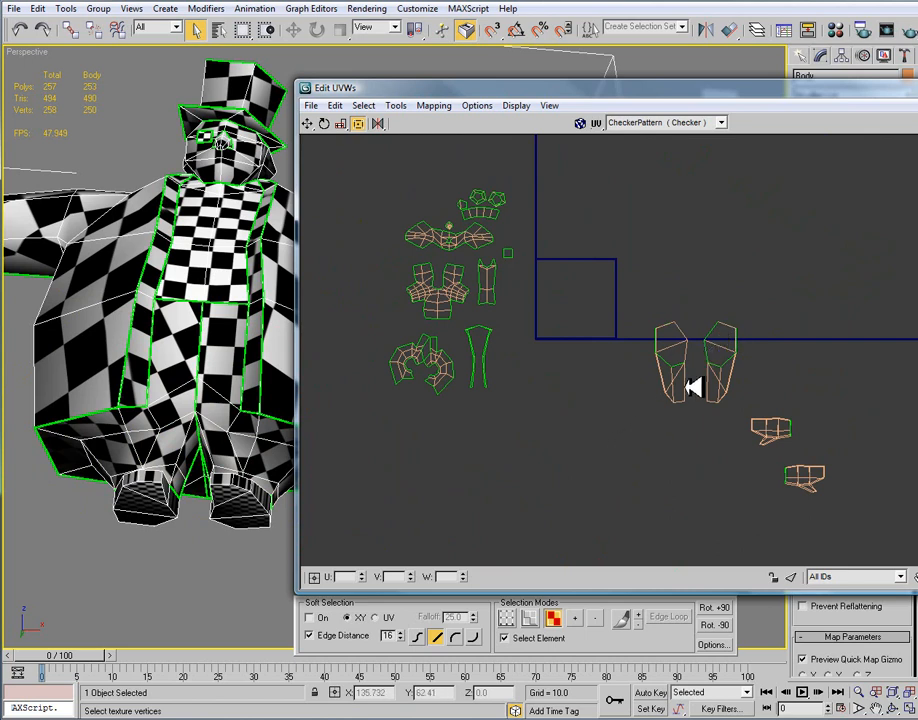
pyautogui.scroll(6, 652, 410)
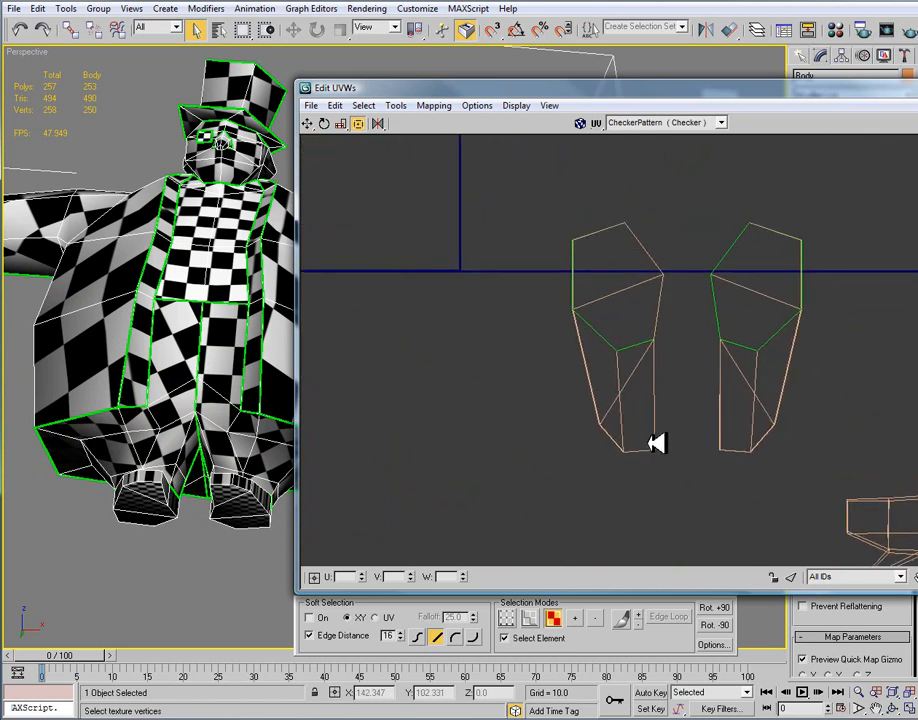
pyautogui.keyDown('alt'); pyautogui.moveTo(199, 471); pyautogui.dragTo(206, 408, button='middle'); pyautogui.keyUp('alt')
pyautogui.click(214, 425)
pyautogui.keyDown('ctrl'); pyautogui.click(221, 473); pyautogui.keyUp('ctrl')
pyautogui.keyDown('ctrl'); pyautogui.click(204, 509); pyautogui.keyUp('ctrl')
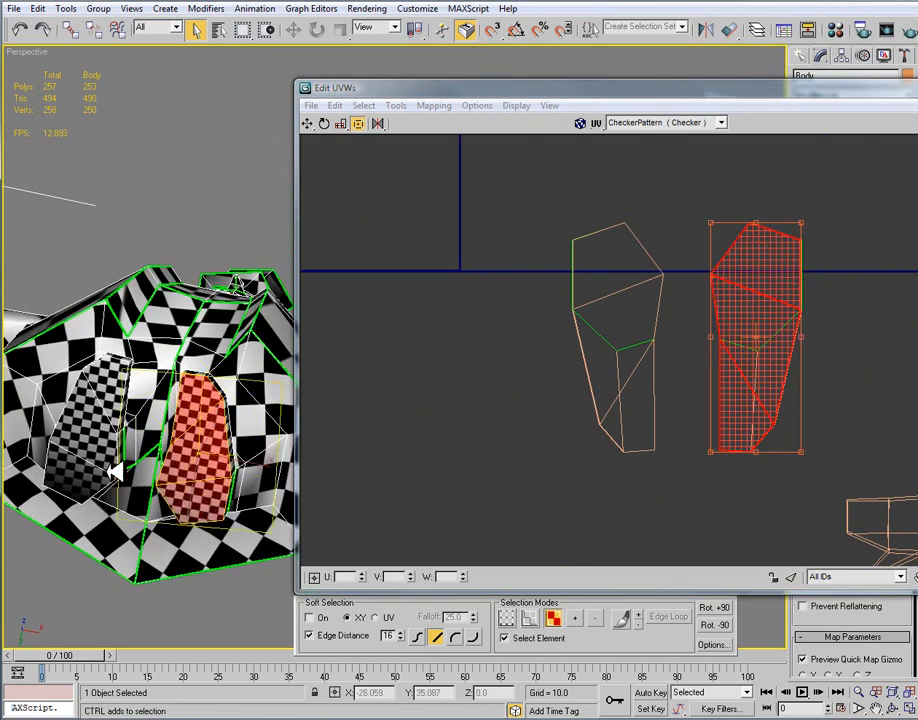
pyautogui.keyDown('ctrl'); pyautogui.click(94, 461); pyautogui.keyUp('ctrl')
pyautogui.keyDown('ctrl'); pyautogui.click(81, 476); pyautogui.keyUp('ctrl')
pyautogui.keyDown('ctrl'); pyautogui.click(114, 376); pyautogui.keyUp('ctrl')
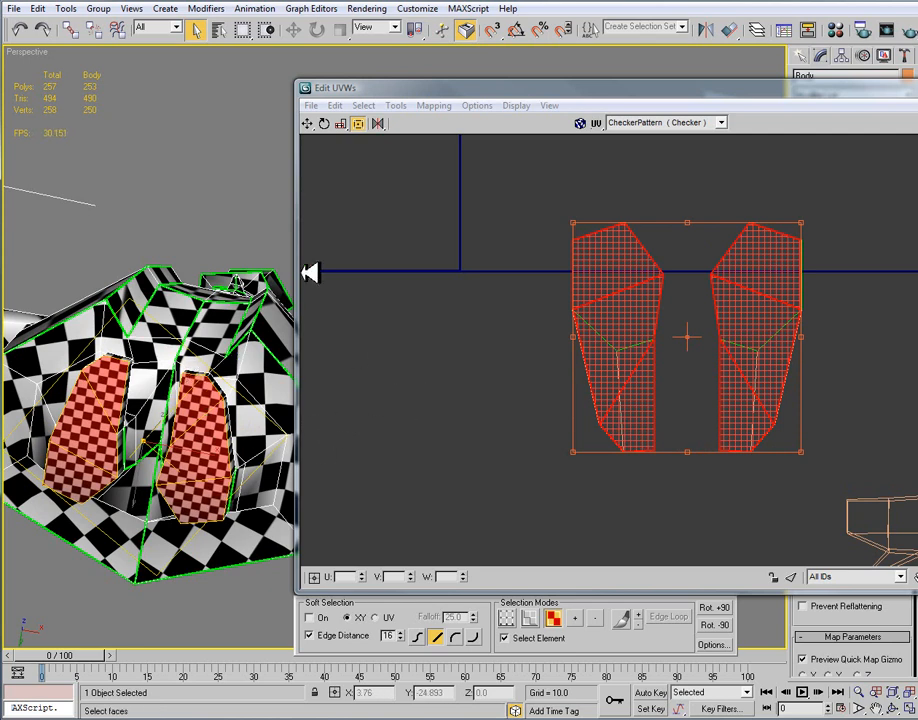
pyautogui.click(364, 105)
pyautogui.moveTo(398, 105)
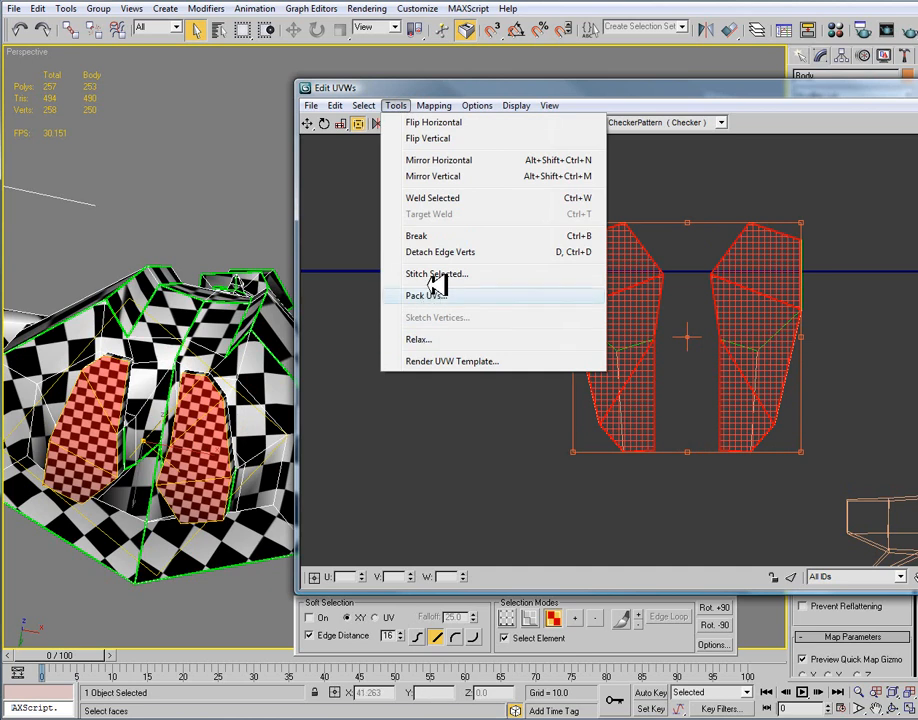
pyautogui.click(430, 240)
# Scale the two sole clusters down uniformly and place them beside the long narrow strip.
pyautogui.scroll(-5, 797, 352)
pyautogui.moveTo(790, 360); pyautogui.dragTo(664, 310)
pyautogui.moveTo(706, 277); pyautogui.dragTo(672, 312)
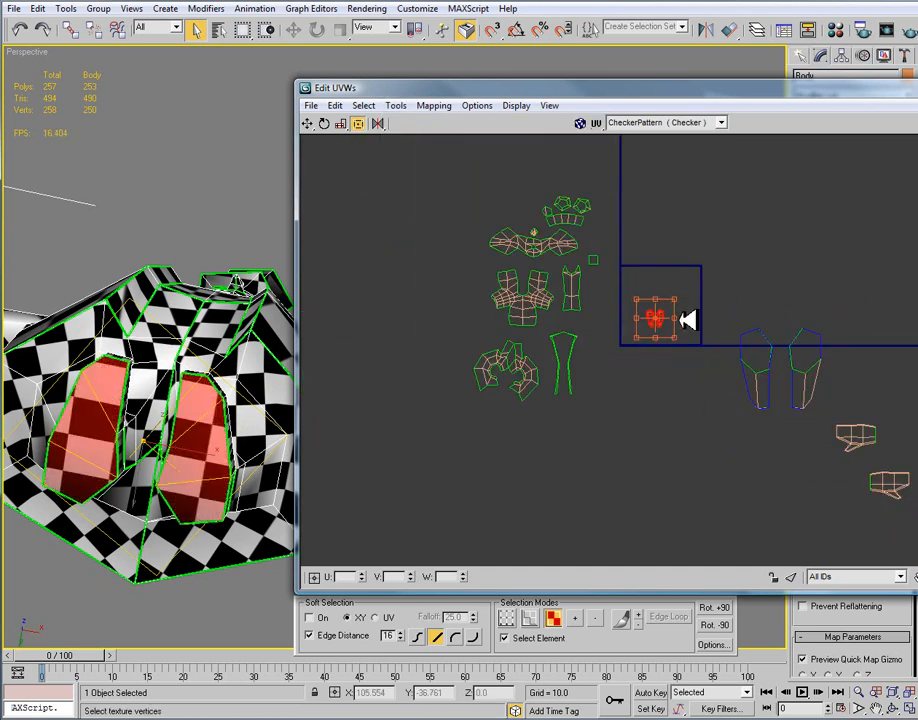
pyautogui.scroll(5, 675, 315)
pyautogui.moveTo(630, 279); pyautogui.dragTo(615, 295)
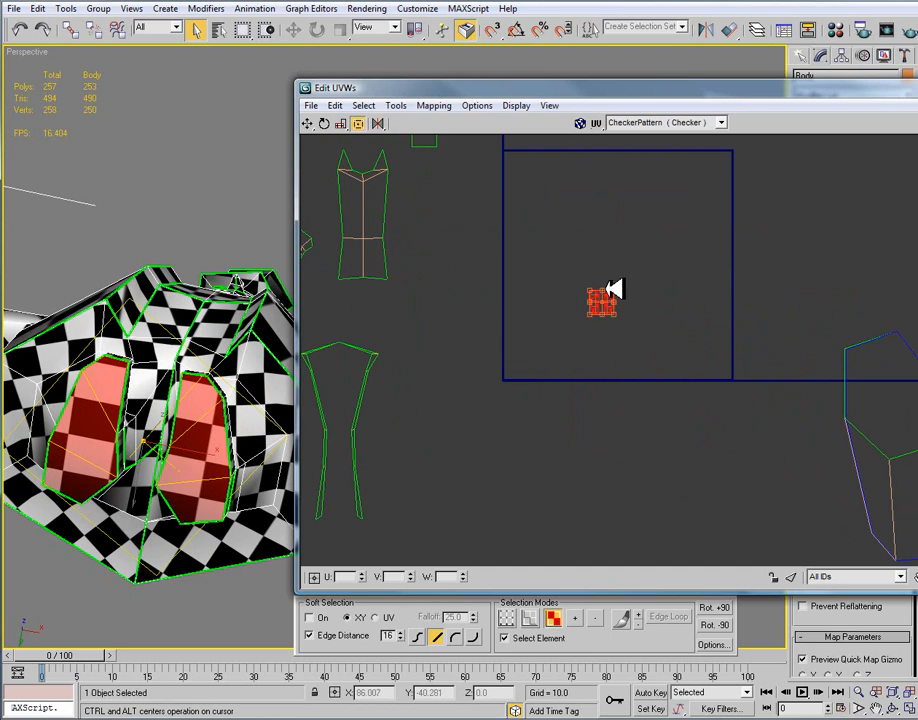
pyautogui.moveTo(615, 295); pyautogui.dragTo(757, 281, button='middle')
pyautogui.moveTo(716, 281); pyautogui.dragTo(525, 416)
pyautogui.click(628, 382)
# Select the two remaining shoe clusters and relax them once with Relax By Face Angles at 100 iterations and amount 0.1.
pyautogui.scroll(-4, 629, 382)
pyautogui.moveTo(629, 382)
pyautogui.mouseDown(button='middle')
pyautogui.moveTo(768, 332)
pyautogui.moveTo(612, 343)
pyautogui.mouseUp(button='middle')
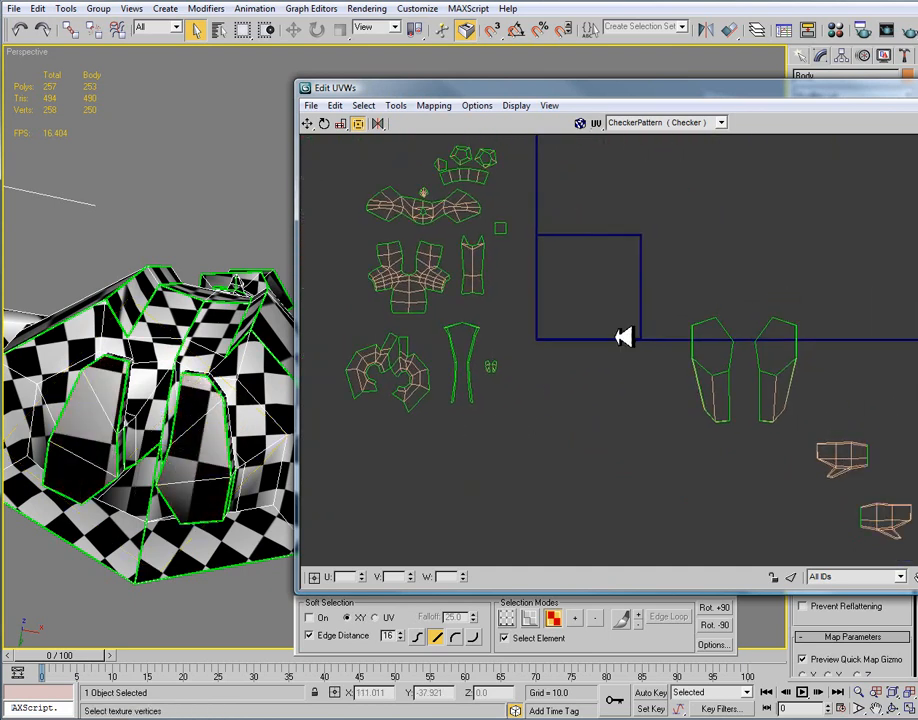
pyautogui.moveTo(848, 289); pyautogui.dragTo(644, 338, button='middle')
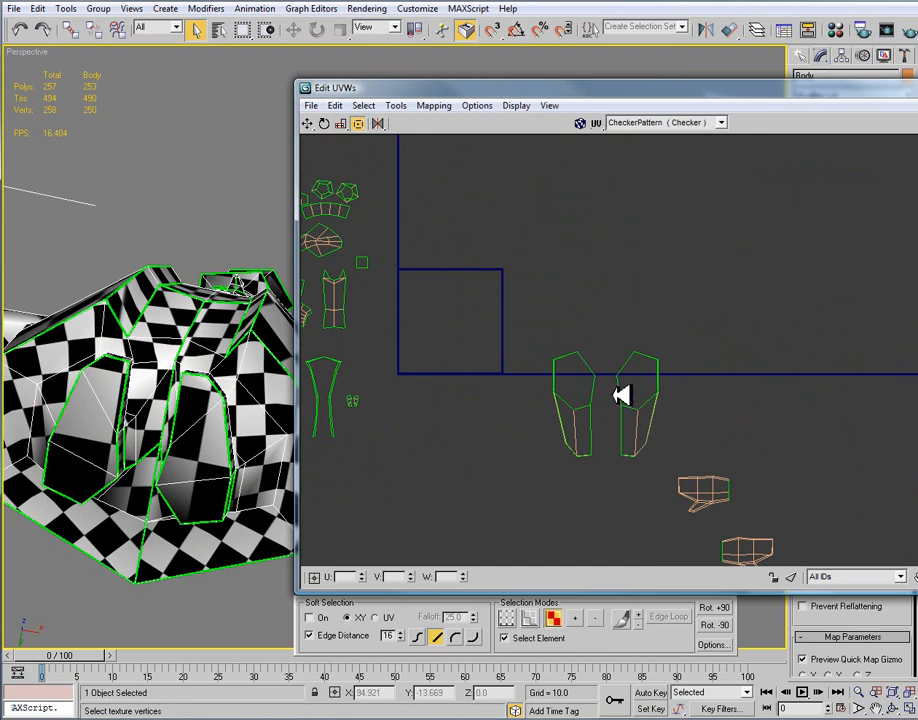
pyautogui.scroll(3, 609, 399)
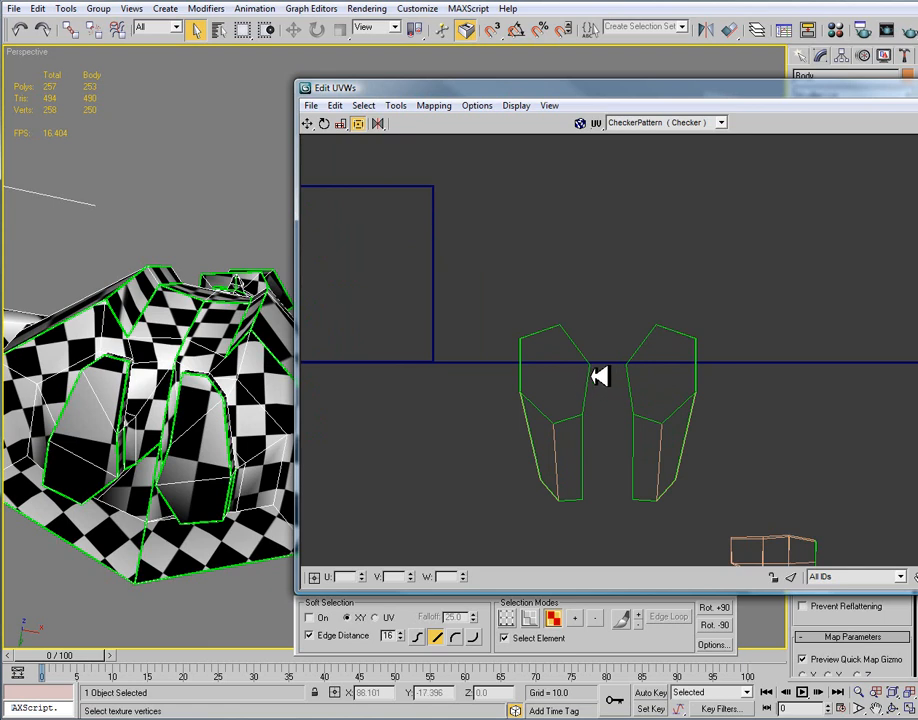
pyautogui.moveTo(591, 376); pyautogui.dragTo(579, 359, button='middle')
pyautogui.moveTo(637, 474); pyautogui.dragTo(714, 508)
pyautogui.moveTo(731, 377); pyautogui.dragTo(796, 352, button='middle')
pyautogui.scroll(-2, 785, 353)
pyautogui.click(397, 104)
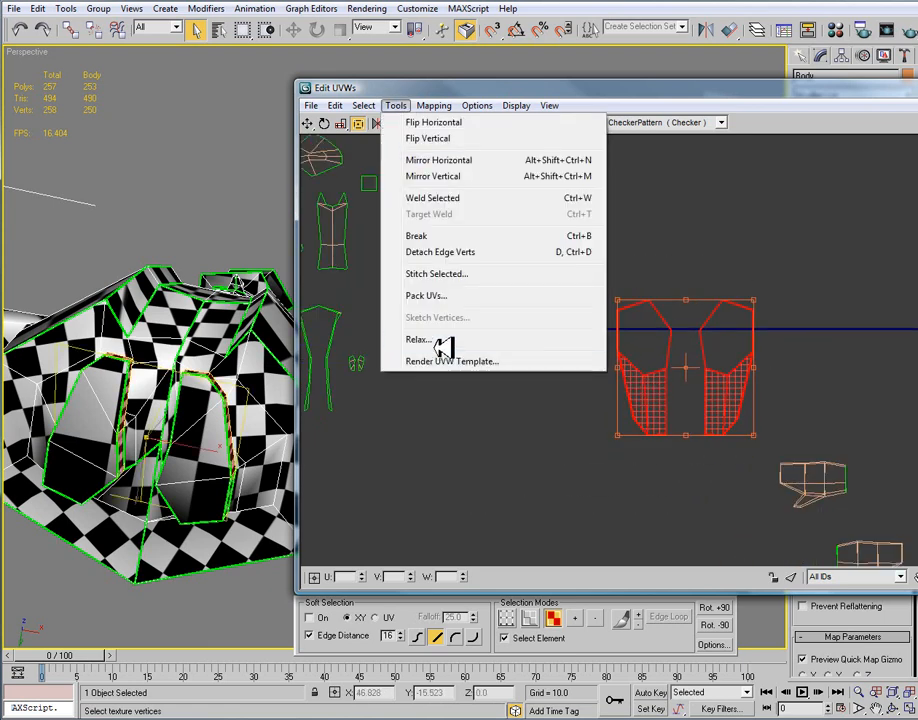
pyautogui.click(432, 340)
pyautogui.click(411, 147)
pyautogui.click(408, 158)
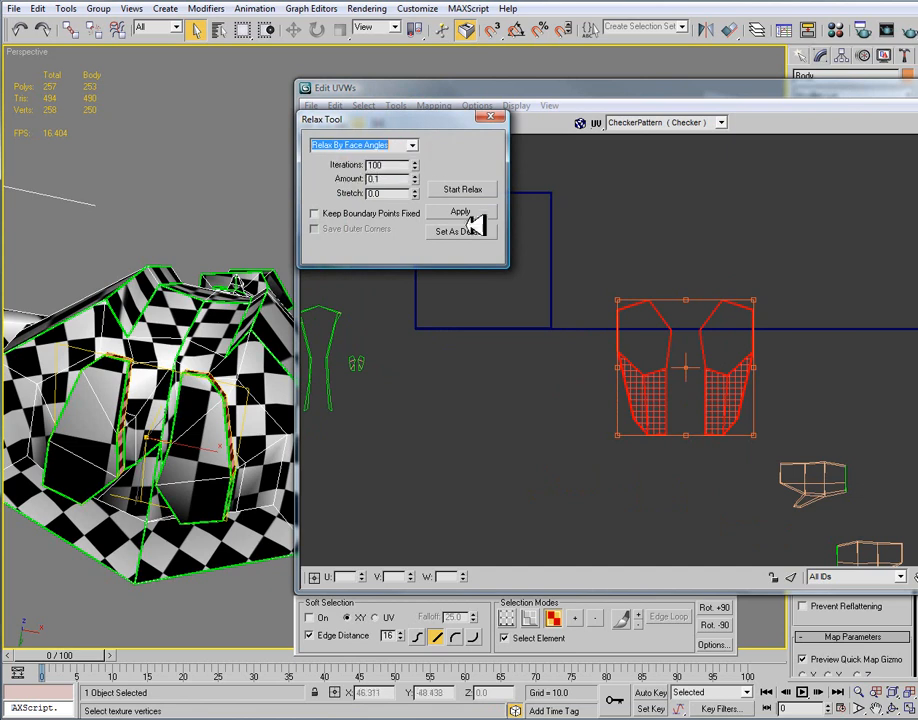
pyautogui.click(465, 211)
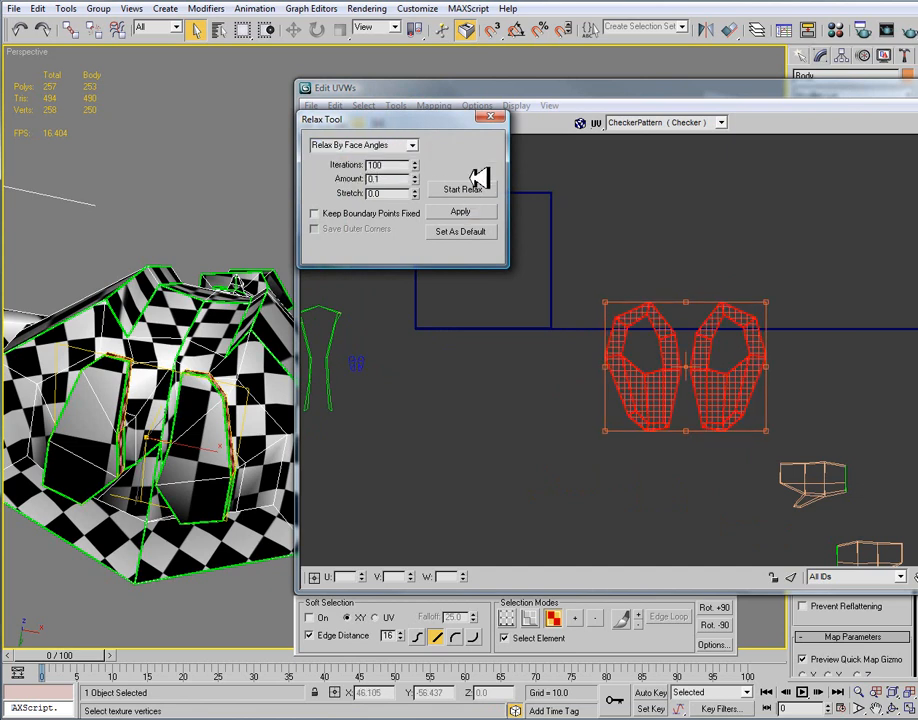
pyautogui.click(493, 118)
# Scale the relaxed shoe clusters down and place them next to the long narrow strip, just above the soles.
pyautogui.keyDown('alt'); pyautogui.moveTo(158, 413); pyautogui.dragTo(300, 400, button='middle'); pyautogui.keyUp('alt')
pyautogui.click(566, 406)
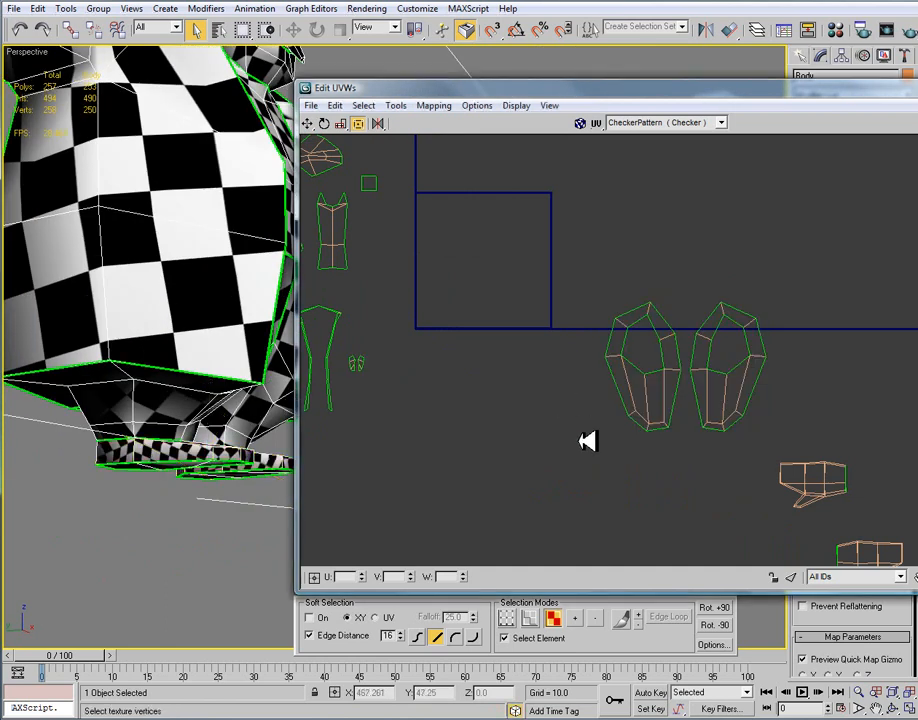
pyautogui.moveTo(770, 410); pyautogui.dragTo(799, 436)
pyautogui.keyDown('alt'); pyautogui.moveTo(200, 470); pyautogui.dragTo(100, 407, button='middle'); pyautogui.keyUp('alt')
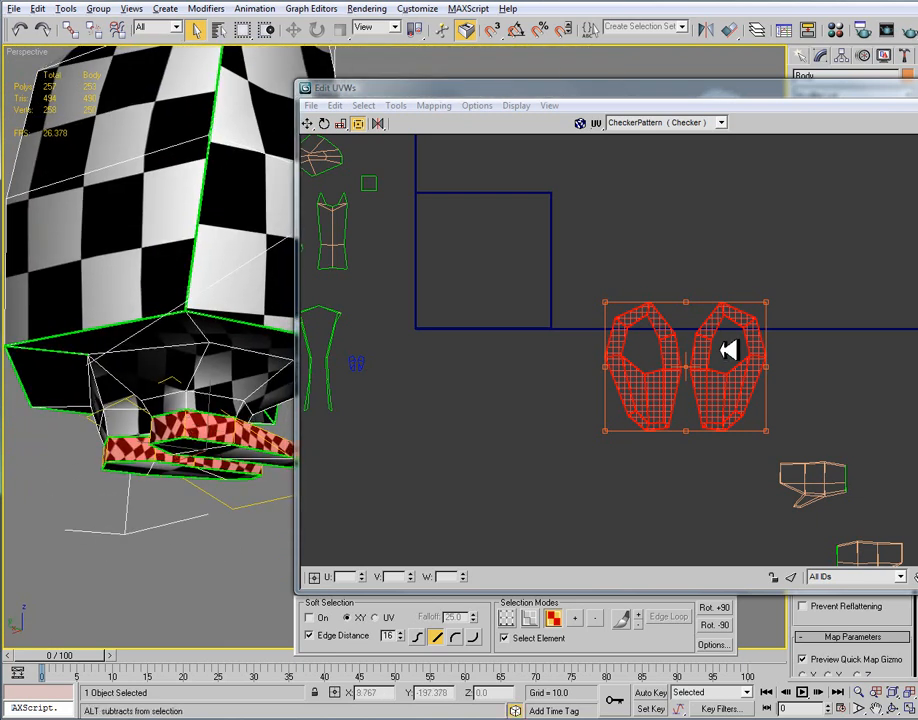
pyautogui.moveTo(767, 301); pyautogui.dragTo(712, 342)
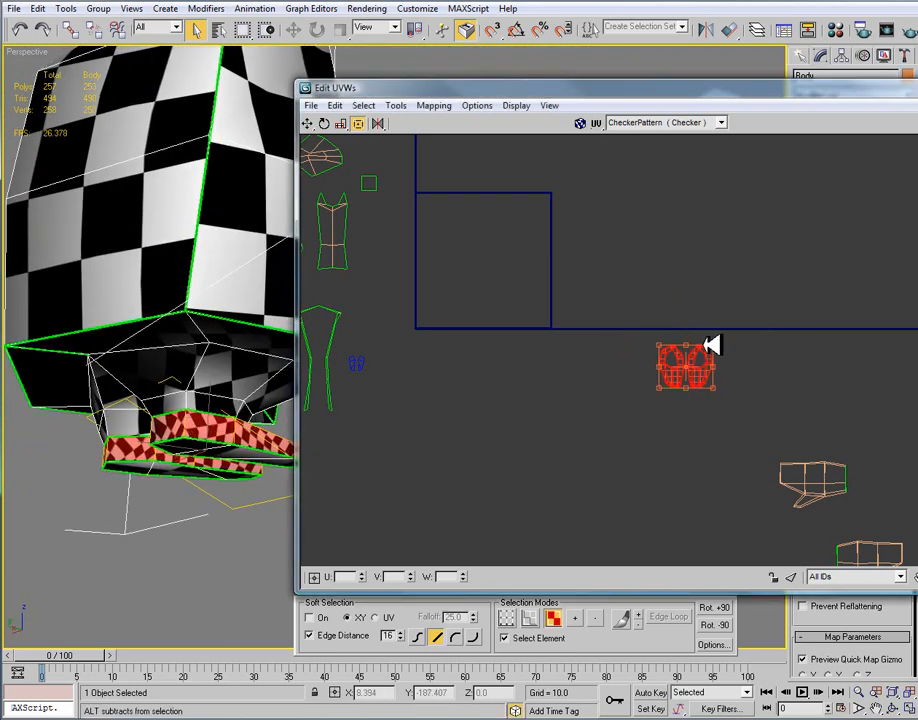
pyautogui.moveTo(712, 367); pyautogui.dragTo(762, 320, button='middle')
pyautogui.moveTo(762, 320); pyautogui.dragTo(445, 300)
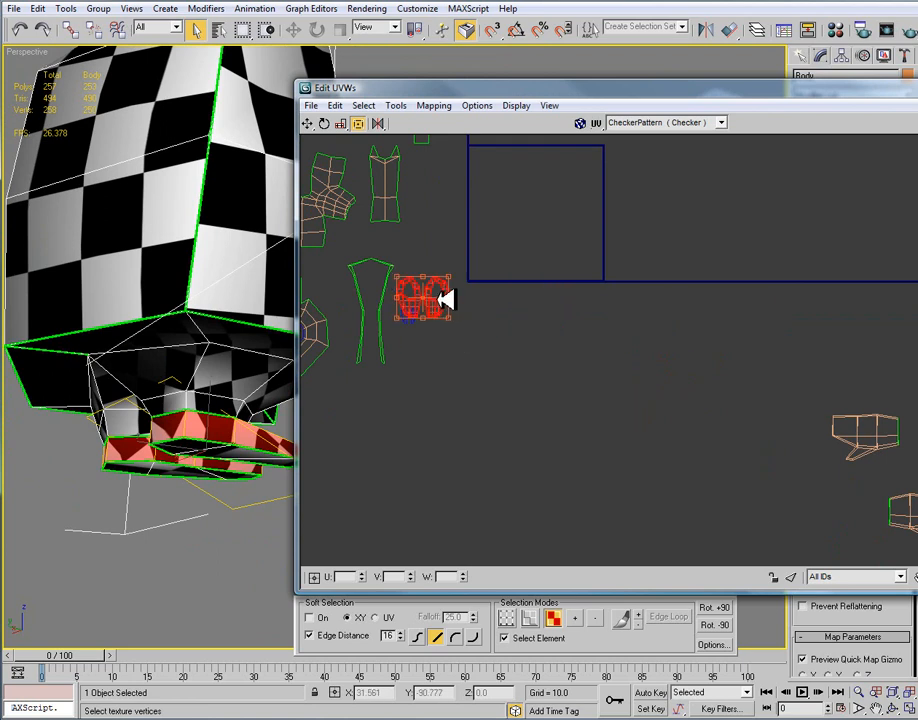
pyautogui.scroll(3, 449, 292)
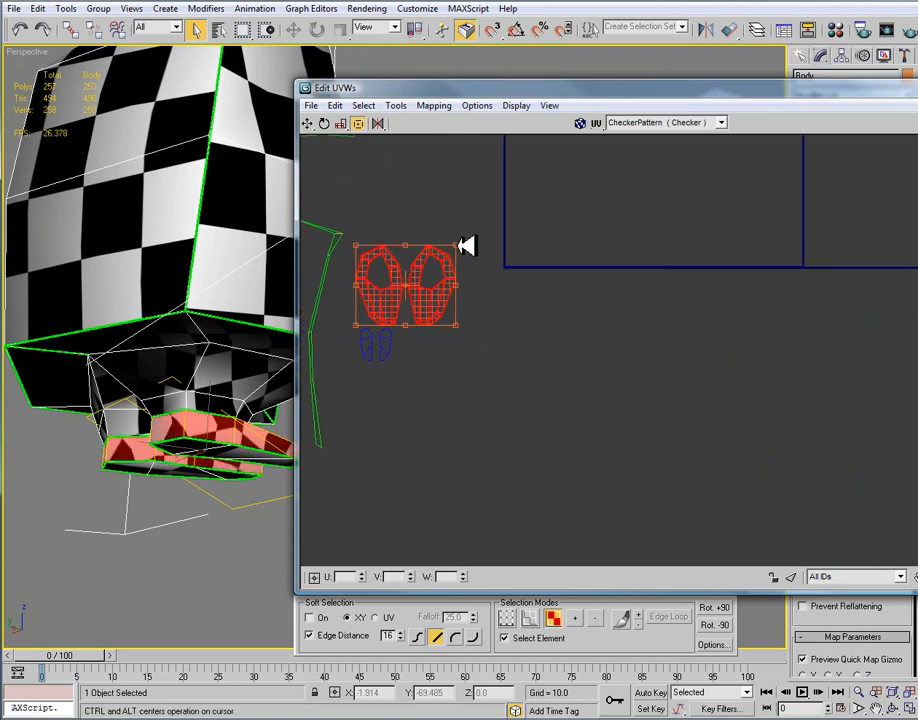
pyautogui.moveTo(459, 245); pyautogui.dragTo(455, 248)
pyautogui.moveTo(413, 297); pyautogui.dragTo(390, 299)
pyautogui.click(560, 338)
# Select the four faces on one side of the first hand, including the thumb face, on the model.
pyautogui.moveTo(578, 381); pyautogui.dragTo(705, 462, button='middle')
pyautogui.scroll(-3, 710, 460)
pyautogui.moveTo(688, 404); pyautogui.dragTo(329, 263, button='middle')
pyautogui.scroll(3, 677, 357)
pyautogui.moveTo(752, 455); pyautogui.dragTo(630, 217, button='middle')
pyautogui.moveTo(201, 164); pyautogui.dragTo(170, 540, button='middle')
pyautogui.keyDown('alt'); pyautogui.moveTo(258, 240); pyautogui.dragTo(231, 396, button='middle'); pyautogui.keyUp('alt')
pyautogui.keyDown('alt'); pyautogui.moveTo(193, 429); pyautogui.dragTo(229, 340, button='middle'); pyautogui.keyUp('alt')
pyautogui.click(219, 343)
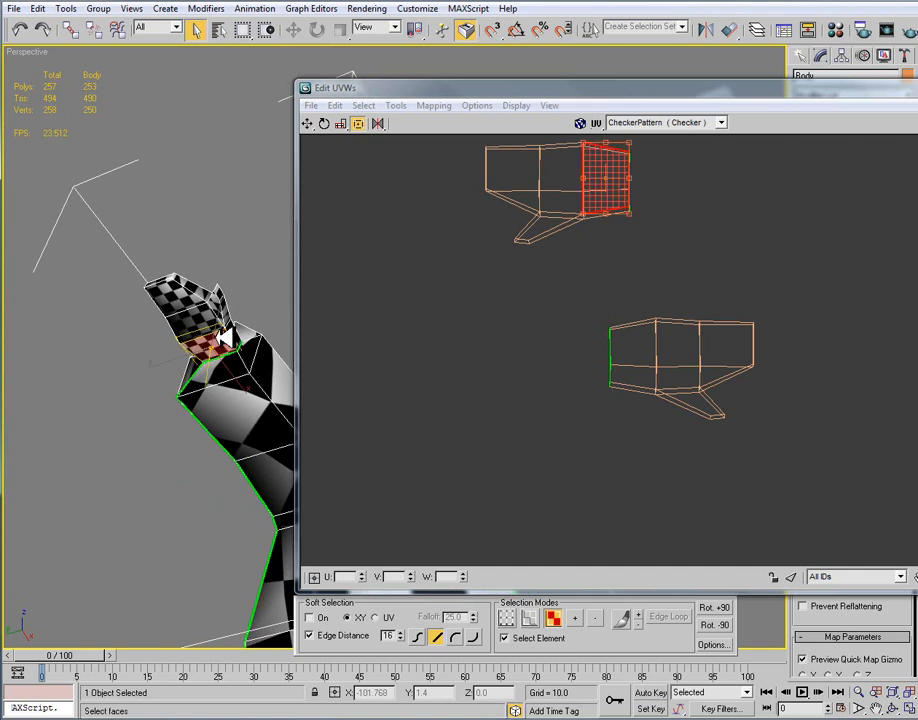
pyautogui.keyDown('ctrl'); pyautogui.click(209, 320); pyautogui.keyUp('ctrl')
pyautogui.keyDown('ctrl'); pyautogui.click(197, 301); pyautogui.keyUp('ctrl')
pyautogui.keyDown('ctrl'); pyautogui.click(220, 305); pyautogui.keyUp('ctrl')
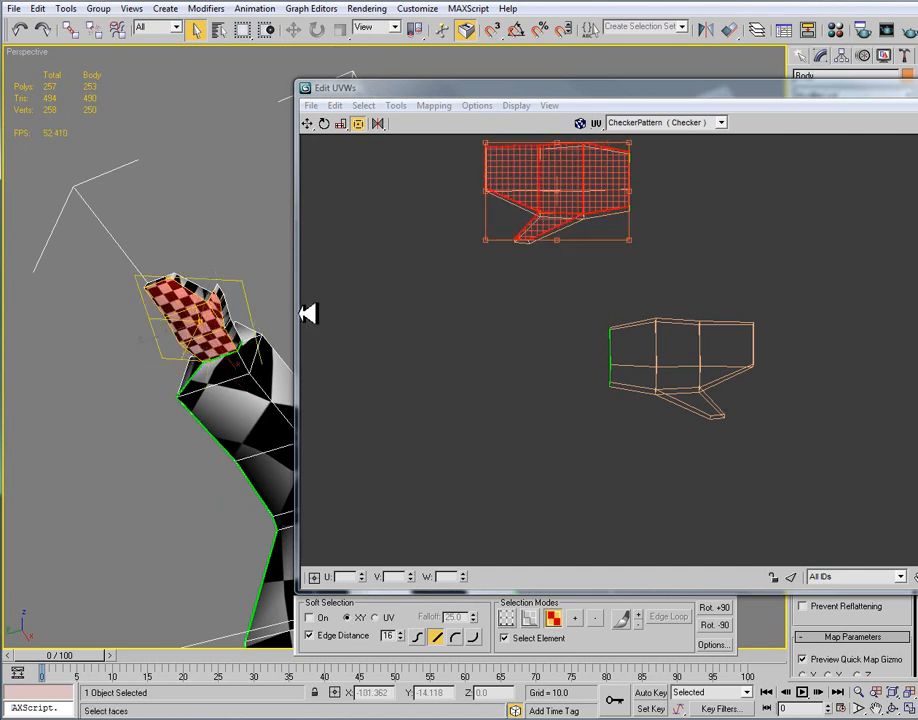
# Add the other hand's four matching faces to the selection and break them all off into clusters set apart from the originals.
pyautogui.keyDown('alt'); pyautogui.moveTo(204, 465); pyautogui.dragTo(243, 390, button='middle'); pyautogui.keyUp('alt')
pyautogui.keyDown('alt'); pyautogui.moveTo(300, 397); pyautogui.dragTo(123, 352, button='middle'); pyautogui.keyUp('alt')
pyautogui.keyDown('ctrl'); pyautogui.click(110, 355); pyautogui.keyUp('ctrl')
pyautogui.keyDown('ctrl'); pyautogui.click(130, 354); pyautogui.keyUp('ctrl')
pyautogui.keyDown('ctrl'); pyautogui.click(162, 351); pyautogui.keyUp('ctrl')
pyautogui.keyDown('ctrl'); pyautogui.click(129, 325); pyautogui.keyUp('ctrl')
pyautogui.click(417, 105)
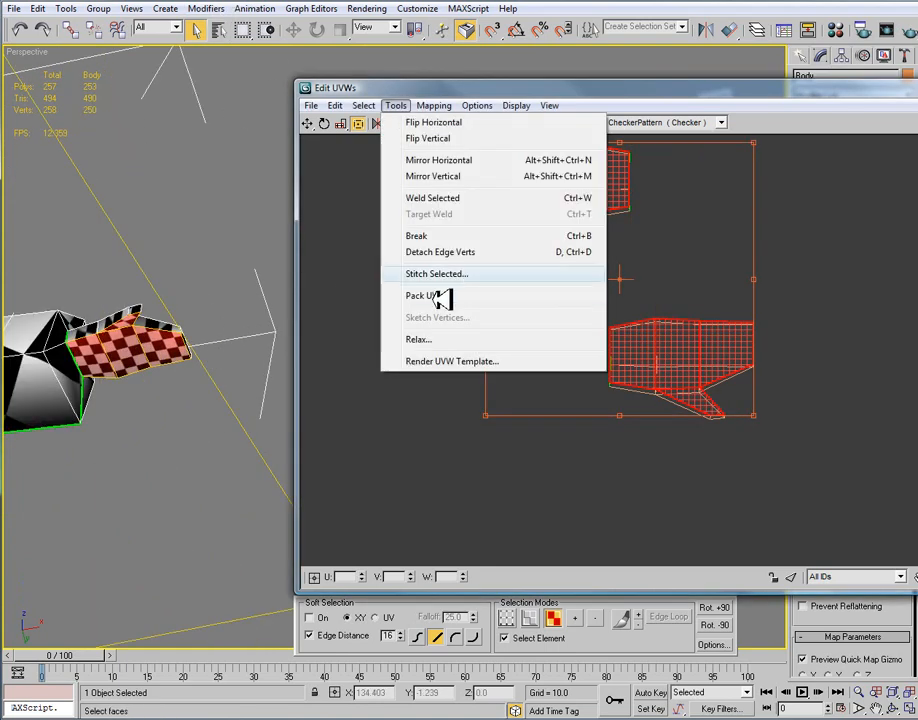
pyautogui.click(437, 236)
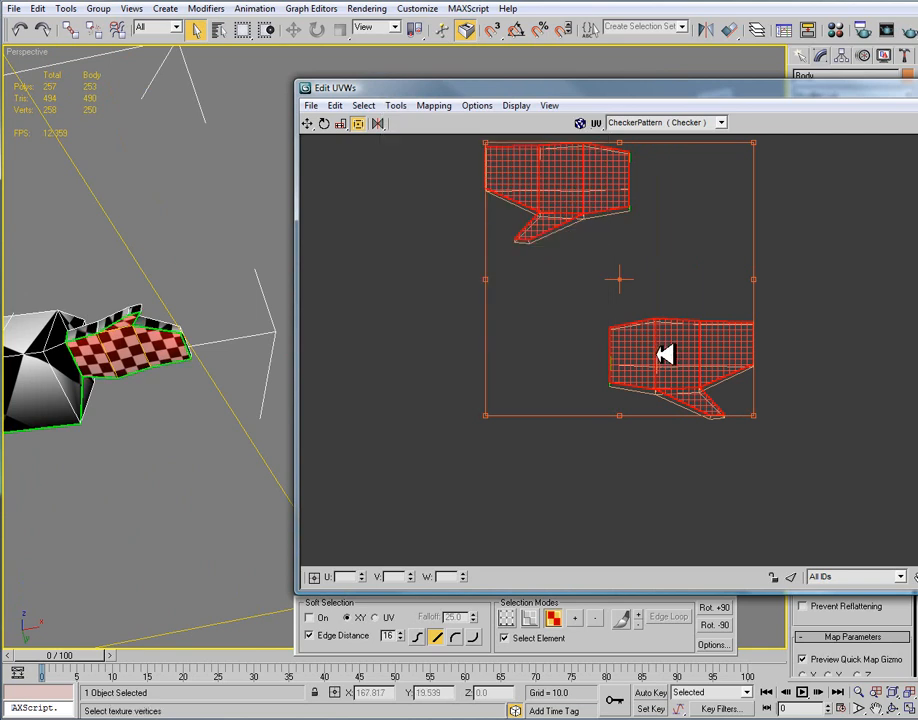
pyautogui.moveTo(662, 352); pyautogui.dragTo(432, 404)
pyautogui.moveTo(494, 154); pyautogui.dragTo(580, 179, button='middle')
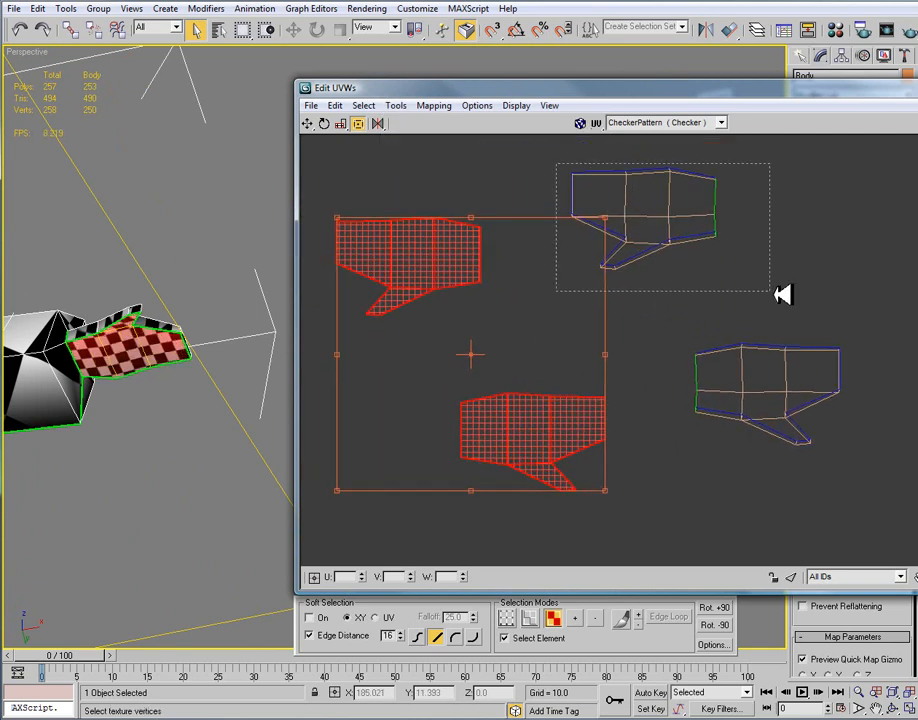
# Select the two remaining hand clusters and relax them once with Relax By Face Angles.
pyautogui.moveTo(777, 290); pyautogui.dragTo(775, 292)
pyautogui.keyDown('ctrl'); pyautogui.moveTo(825, 417); pyautogui.dragTo(830, 420); pyautogui.keyUp('ctrl')
pyautogui.click(396, 105)
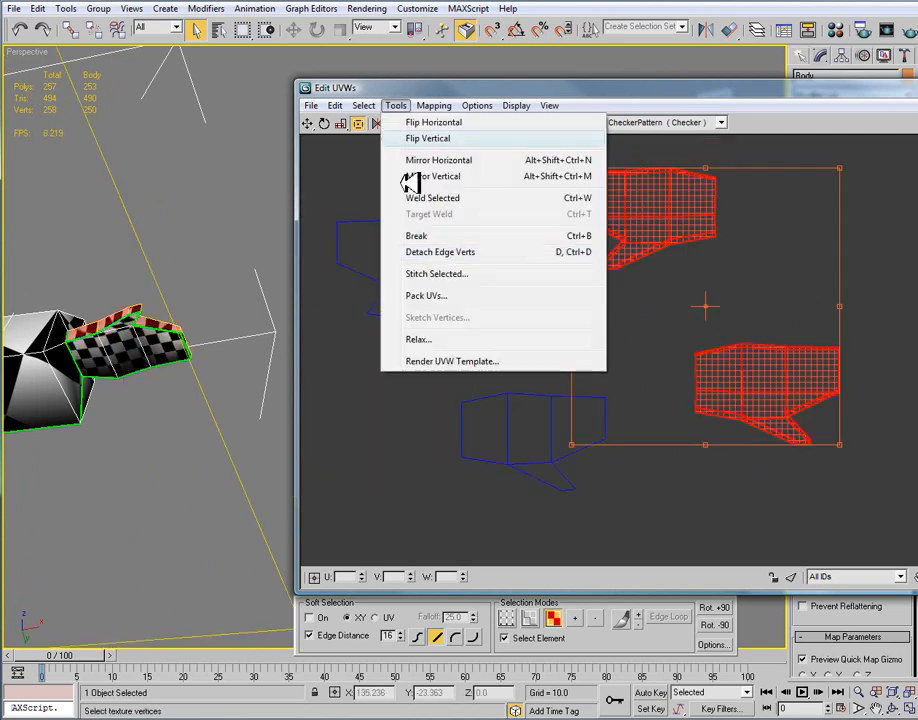
pyautogui.click(440, 338)
pyautogui.click(410, 147)
pyautogui.click(410, 158)
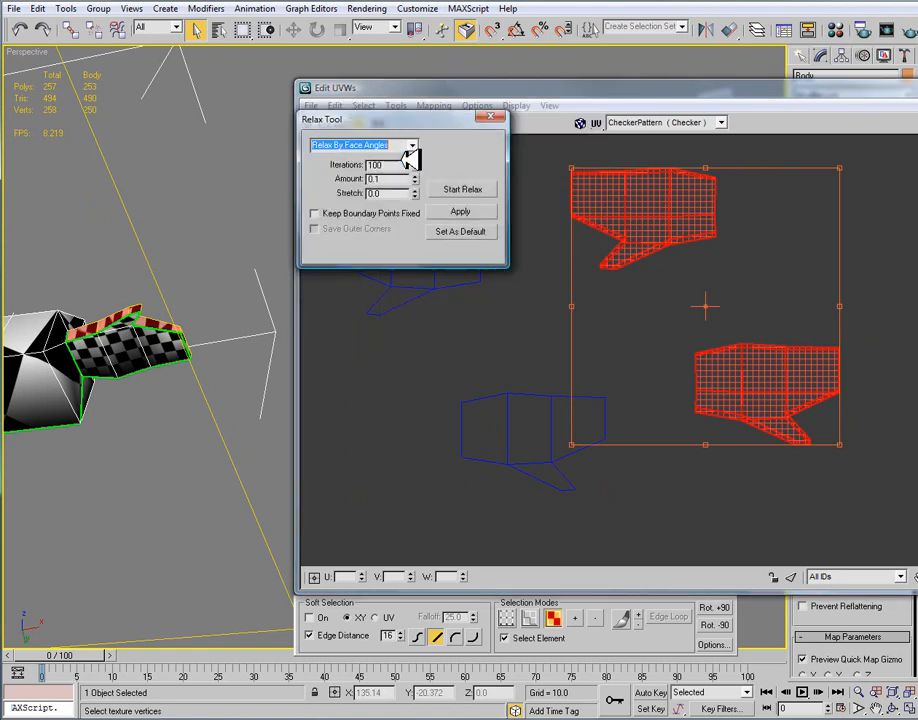
pyautogui.click(463, 212)
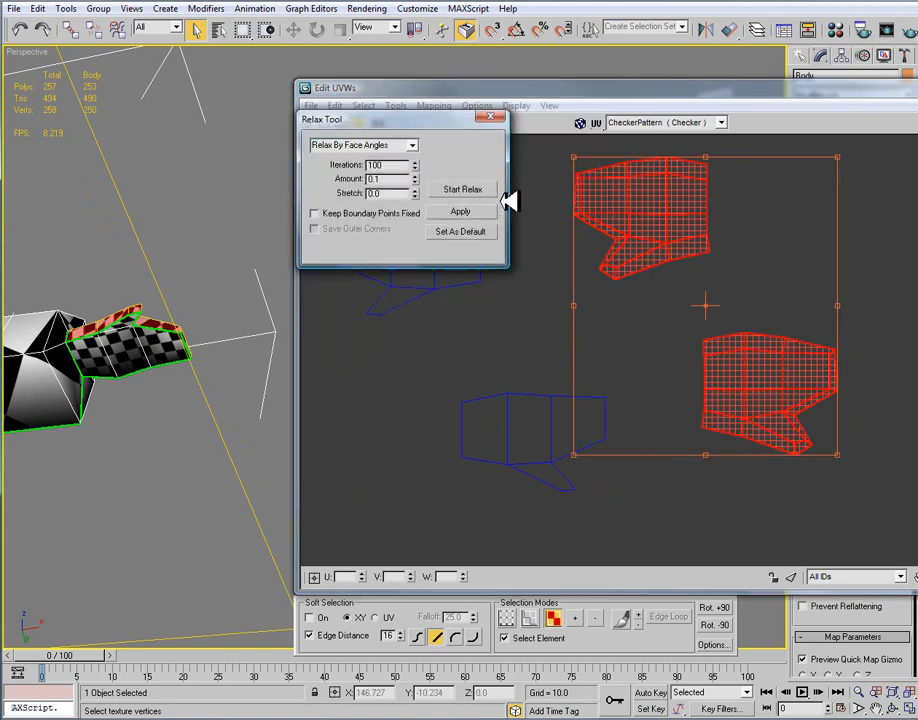
pyautogui.click(490, 117)
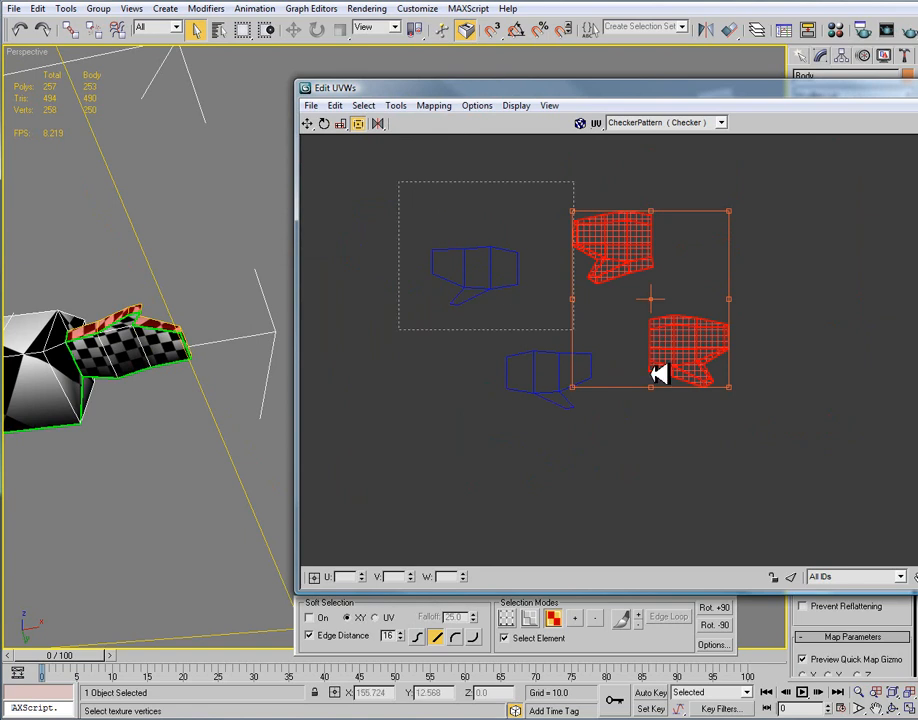
# Select all four hand clusters and relax them by face angles, running the relax continuously until the detached sides regain their hand shape.
pyautogui.hotkey('ctrl', 'a')
pyautogui.click(396, 105)
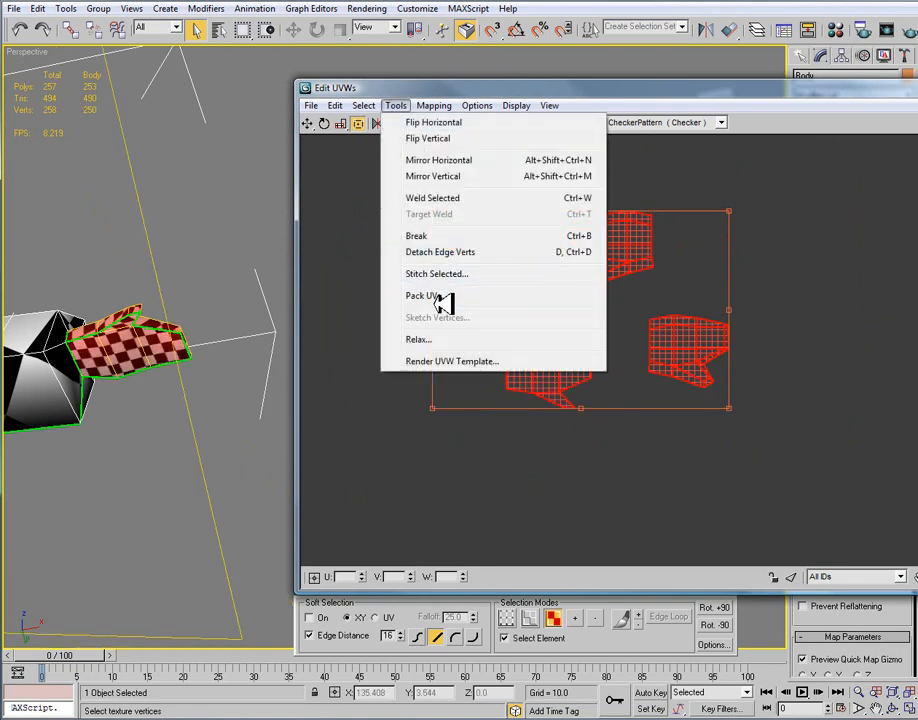
pyautogui.click(436, 340)
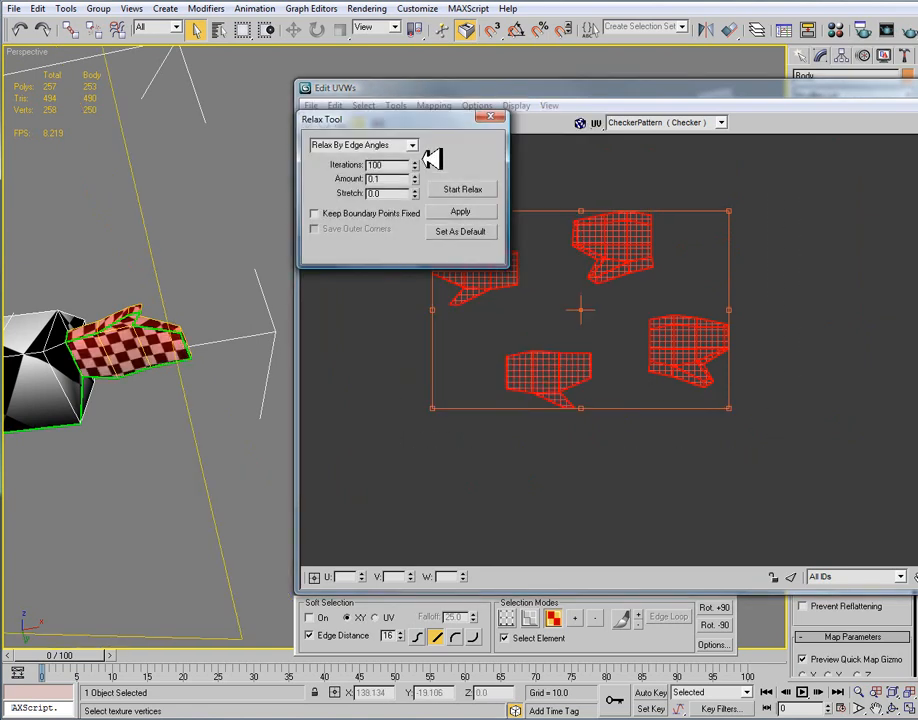
pyautogui.click(410, 145)
pyautogui.click(405, 156)
pyautogui.click(460, 211)
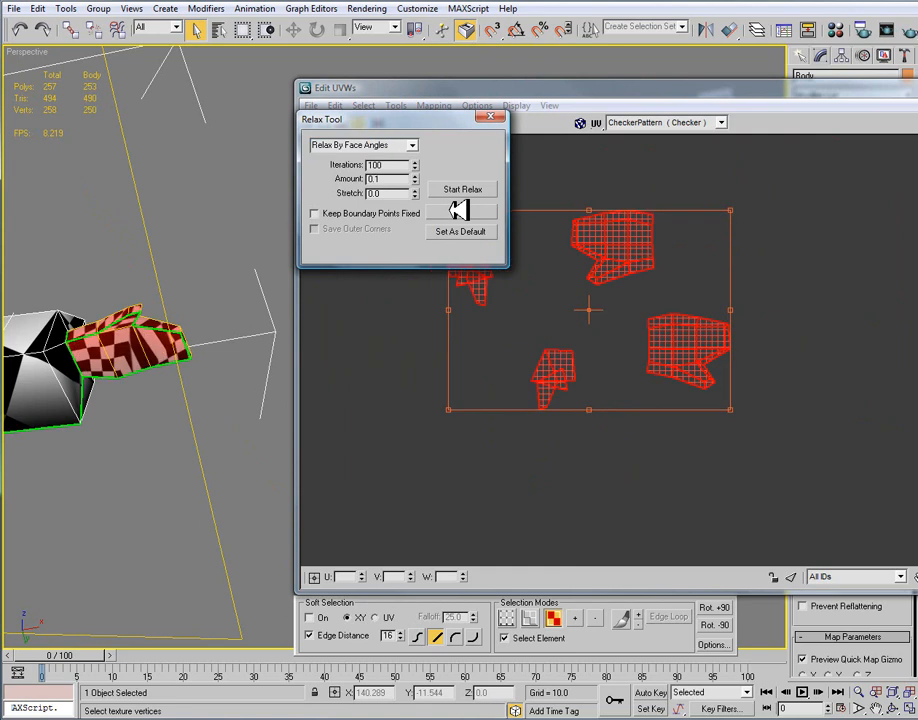
pyautogui.click(466, 189)
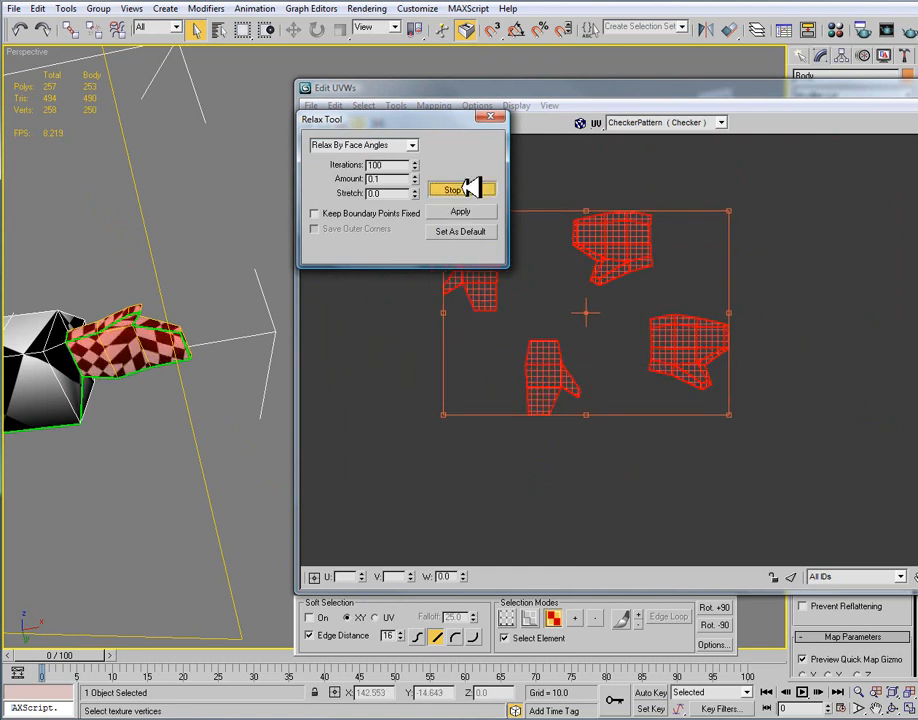
pyautogui.click(469, 189)
pyautogui.click(490, 116)
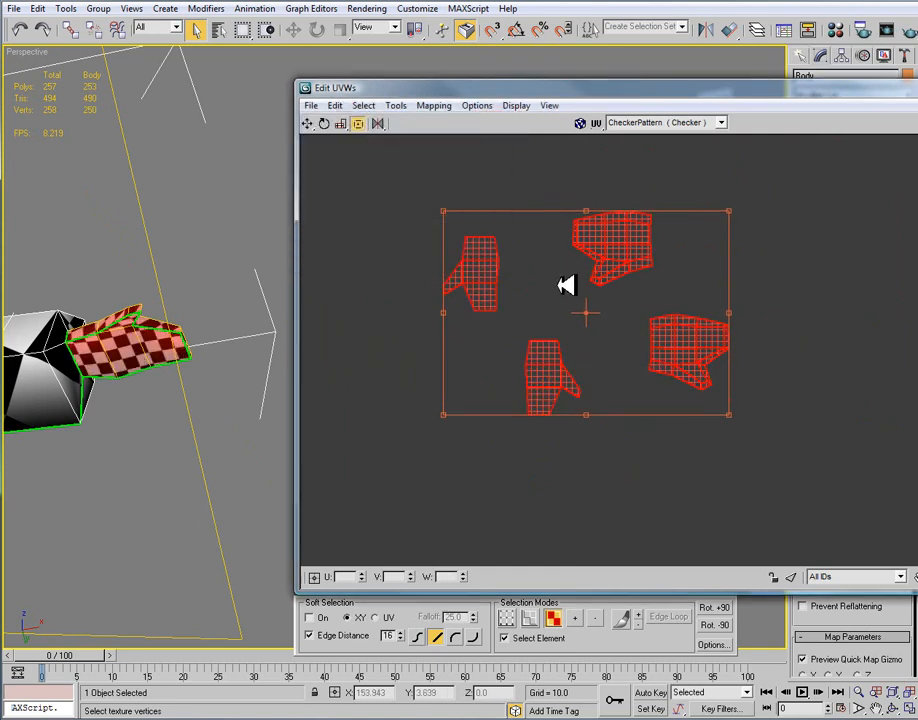
# Rotate the two narrower hand clusters to lie horizontally and place each beside a wider hand cluster, forming two rows.
pyautogui.moveTo(542, 277); pyautogui.dragTo(610, 273, button='middle')
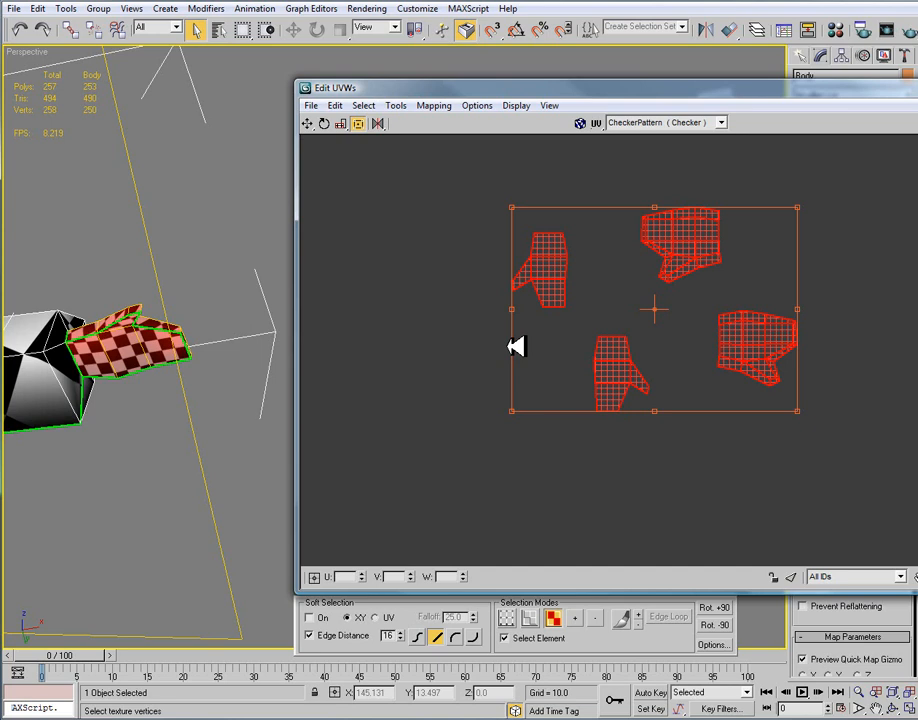
pyautogui.moveTo(499, 229); pyautogui.dragTo(598, 246)
pyautogui.moveTo(564, 323); pyautogui.dragTo(675, 412)
pyautogui.moveTo(637, 338); pyautogui.dragTo(674, 337)
pyautogui.moveTo(556, 199); pyautogui.dragTo(614, 265)
pyautogui.moveTo(594, 209); pyautogui.dragTo(543, 244)
pyautogui.moveTo(586, 243); pyautogui.dragTo(763, 241)
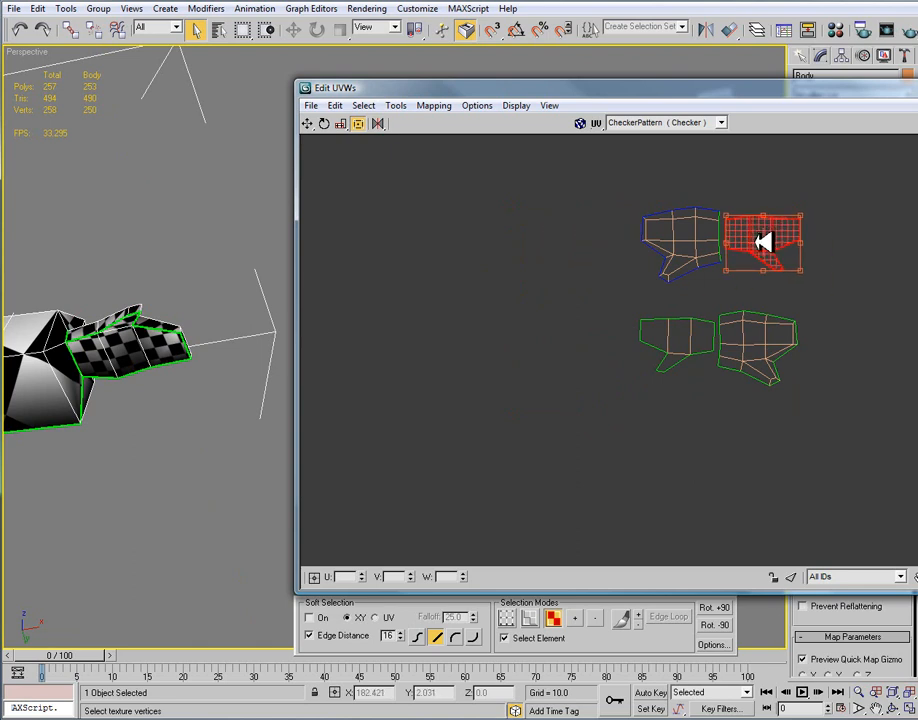
# Move all four hand clusters beside the finished head cluster and scale them down.
pyautogui.click(899, 296)
pyautogui.scroll(-5, 770, 332)
pyautogui.moveTo(720, 338); pyautogui.dragTo(738, 415, button='middle')
pyautogui.moveTo(719, 338); pyautogui.dragTo(833, 448)
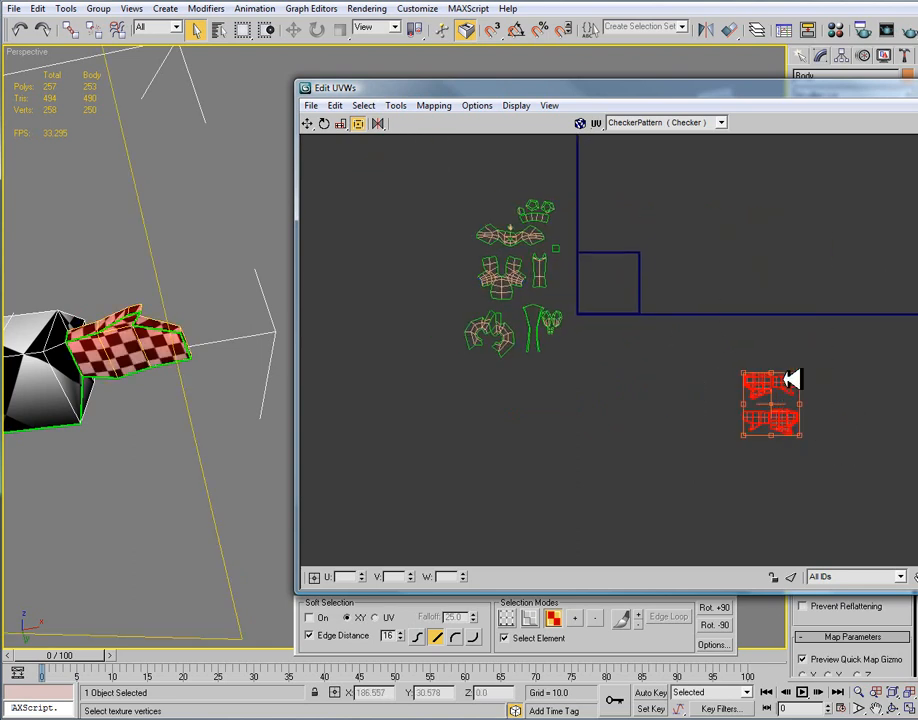
pyautogui.moveTo(799, 372); pyautogui.dragTo(466, 227)
pyautogui.click(665, 283)
pyautogui.scroll(4, 612, 300)
pyautogui.moveTo(552, 240); pyautogui.dragTo(775, 328, button='middle')
pyautogui.scroll(-3, 765, 434)
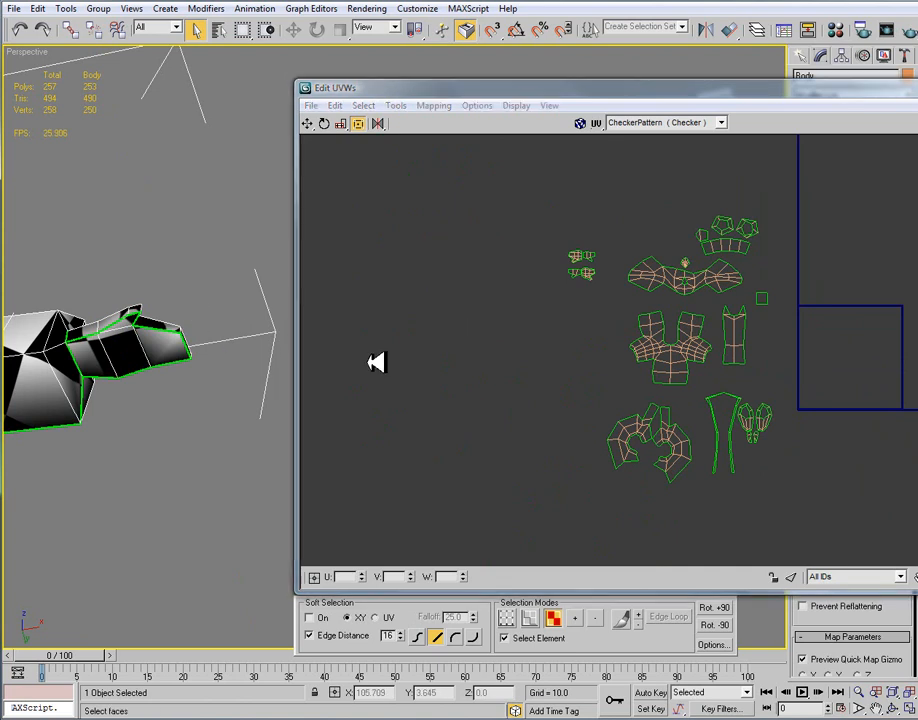
# Scale down the shirt-front cluster, and the head cluster together with the beak, about their centres to even out the checker size.
pyautogui.moveTo(190, 340); pyautogui.dragTo(291, 358, button='middle')
pyautogui.moveTo(414, 311); pyautogui.dragTo(588, 326, button='middle')
pyautogui.moveTo(117, 320); pyautogui.dragTo(250, 330, button='middle')
pyautogui.scroll(-4, 168, 318)
pyautogui.keyDown('alt'); pyautogui.moveTo(168, 318); pyautogui.dragTo(240, 340, button='middle'); pyautogui.keyUp('alt')
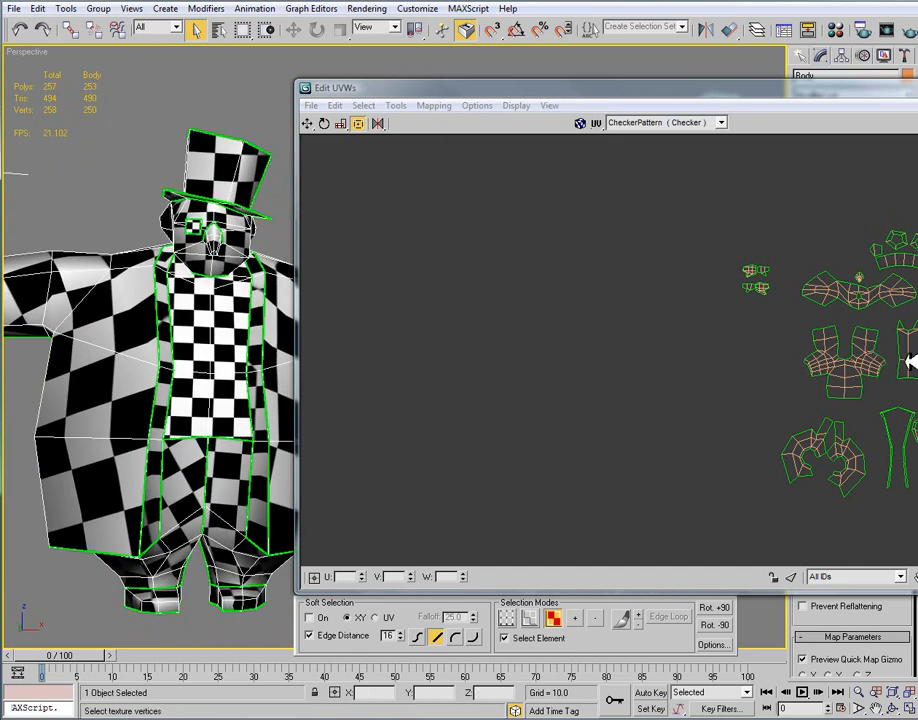
pyautogui.click(910, 361)
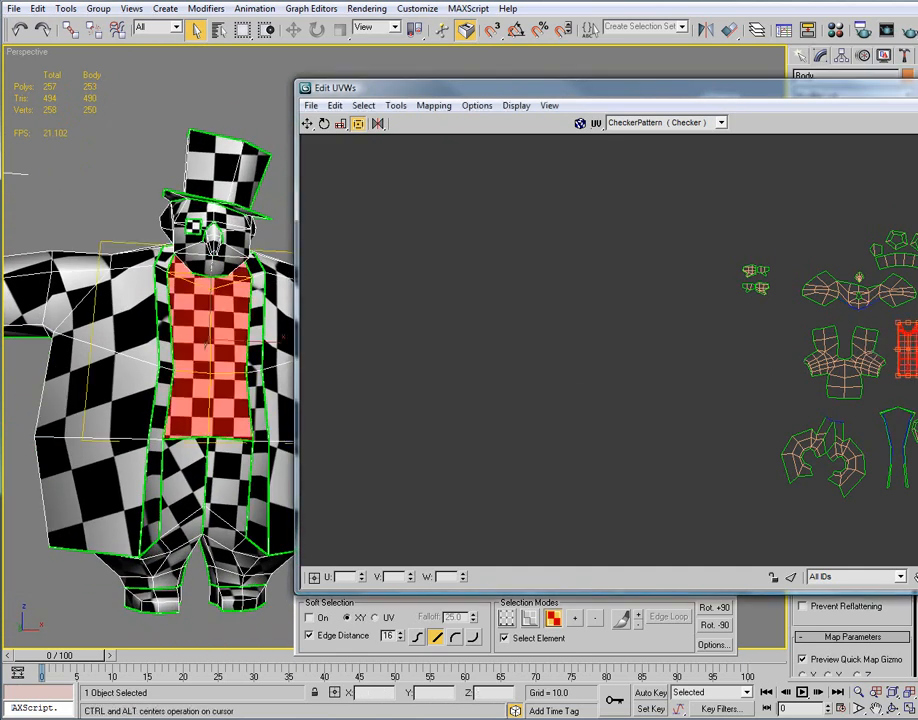
pyautogui.keyDown('ctrl'); pyautogui.keyDown('alt'); pyautogui.moveTo(917, 320); pyautogui.dragTo(914, 327); pyautogui.keyUp('alt'); pyautogui.keyUp('ctrl')
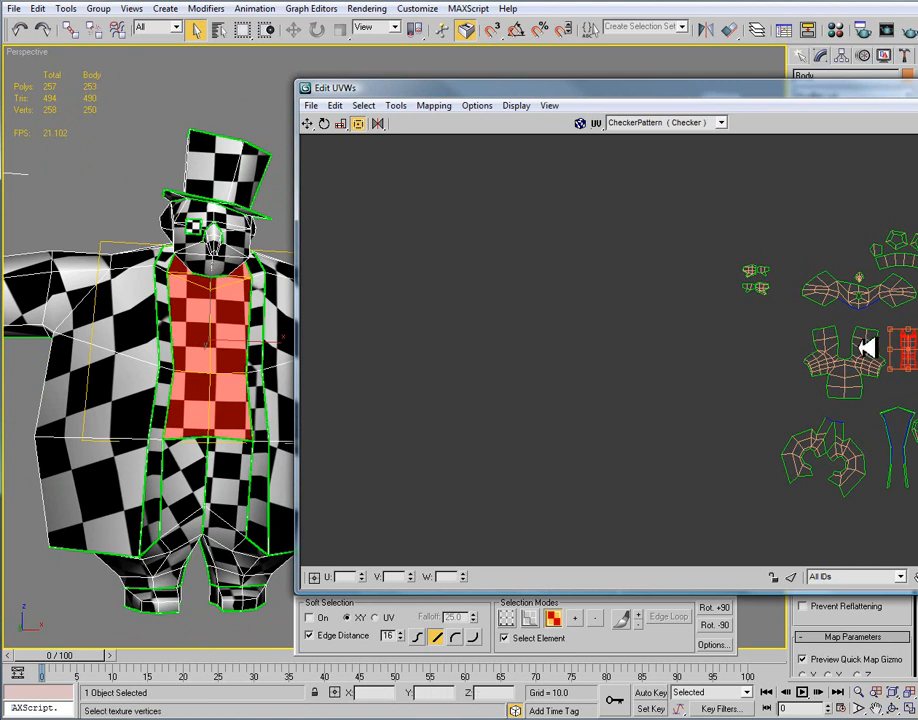
pyautogui.click(900, 294)
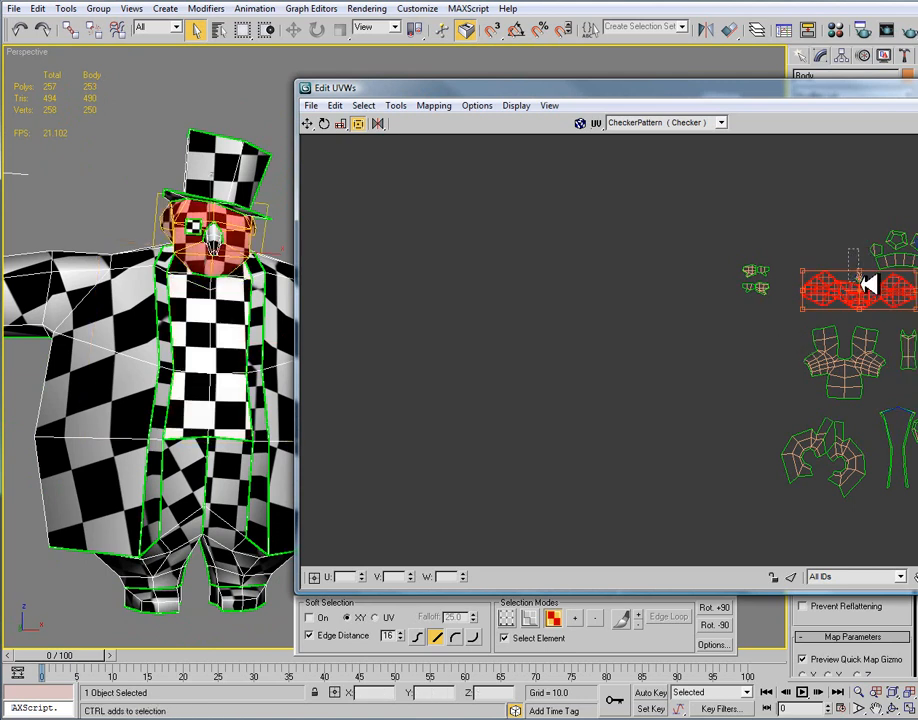
pyautogui.keyDown('ctrl'); pyautogui.keyDown('alt'); pyautogui.moveTo(916, 288); pyautogui.dragTo(908, 284); pyautogui.keyUp('alt'); pyautogui.keyUp('ctrl')
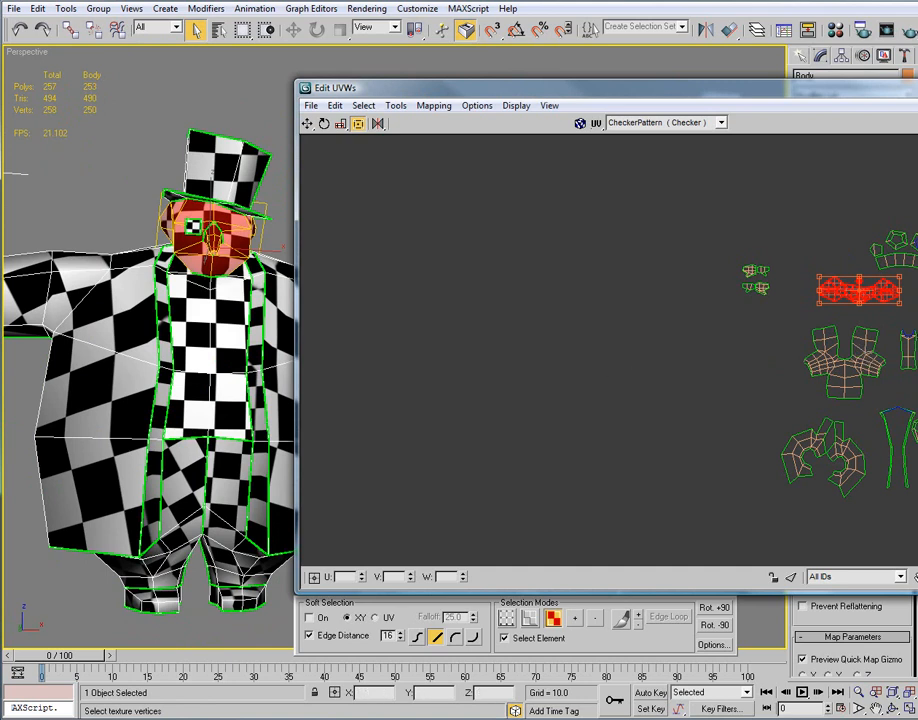
# Scale down the coat's front trim cluster and the trousers cluster about their centres.
pyautogui.moveTo(880, 398); pyautogui.dragTo(913, 497)
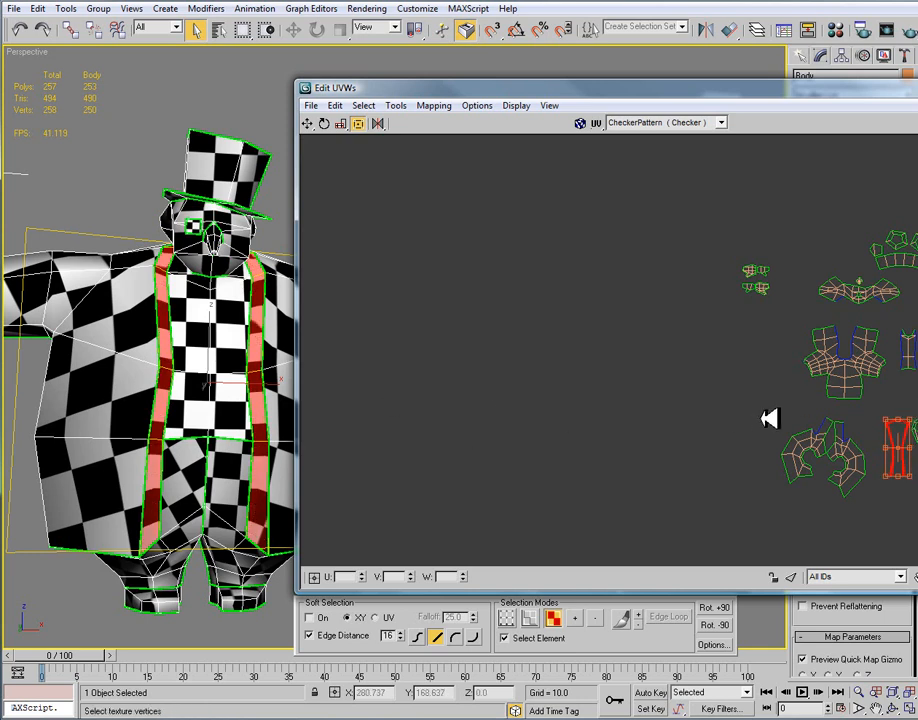
pyautogui.moveTo(762, 416); pyautogui.dragTo(870, 505)
pyautogui.moveTo(866, 428); pyautogui.dragTo(856, 428)
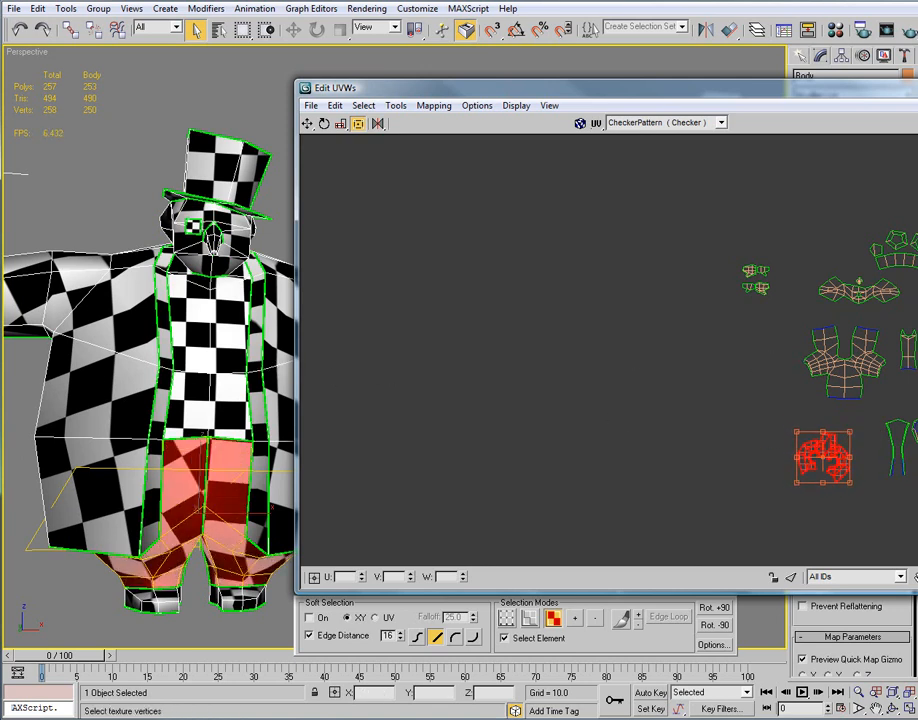